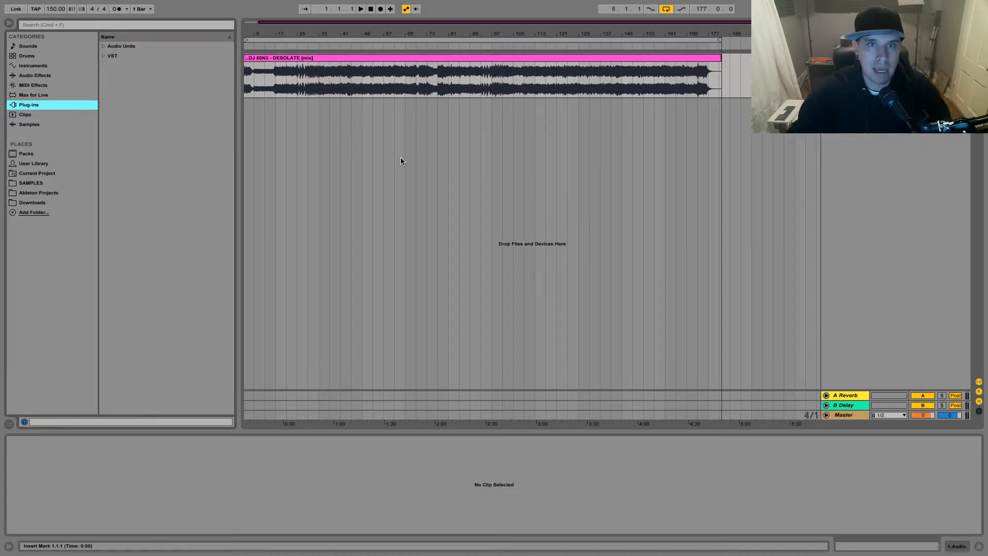
Step: Switch off arrangement looping and enlarge the audio track's height so the mix waveform shows in more detail
{"action": "left_click", "coordinate": [379, 61]}
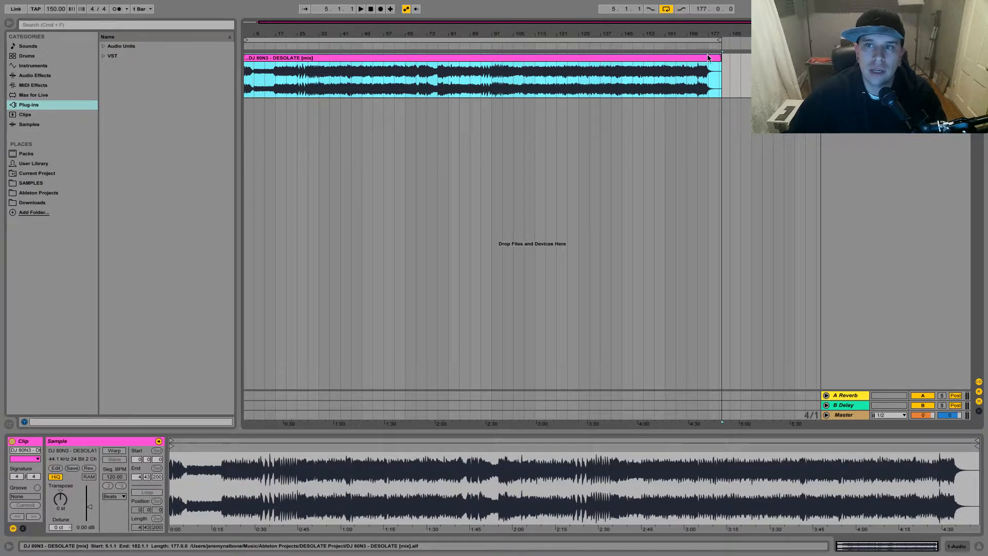
{"action": "key", "text": "super+l"}
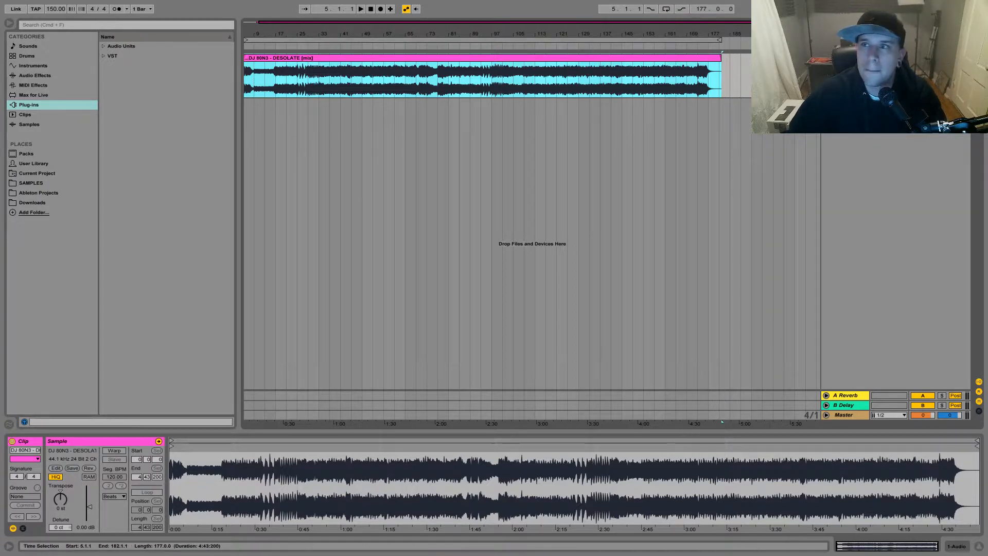
{"action": "left_click_drag", "start_coordinate": [851, 98], "coordinate": [851, 209]}
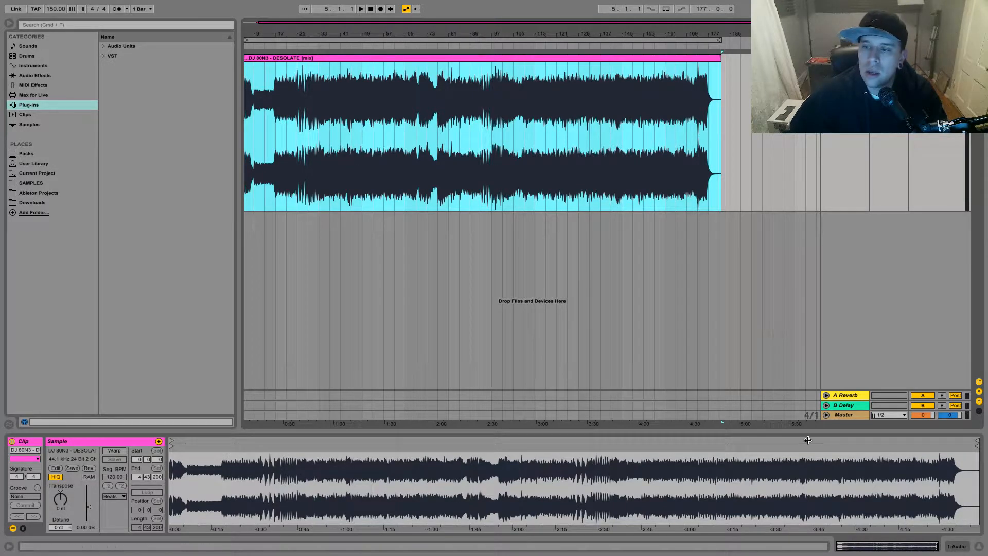
Step: Add the Ozone 8 VST plug-in to the Master track, and hide its window and the browser
{"action": "left_click", "coordinate": [307, 328]}
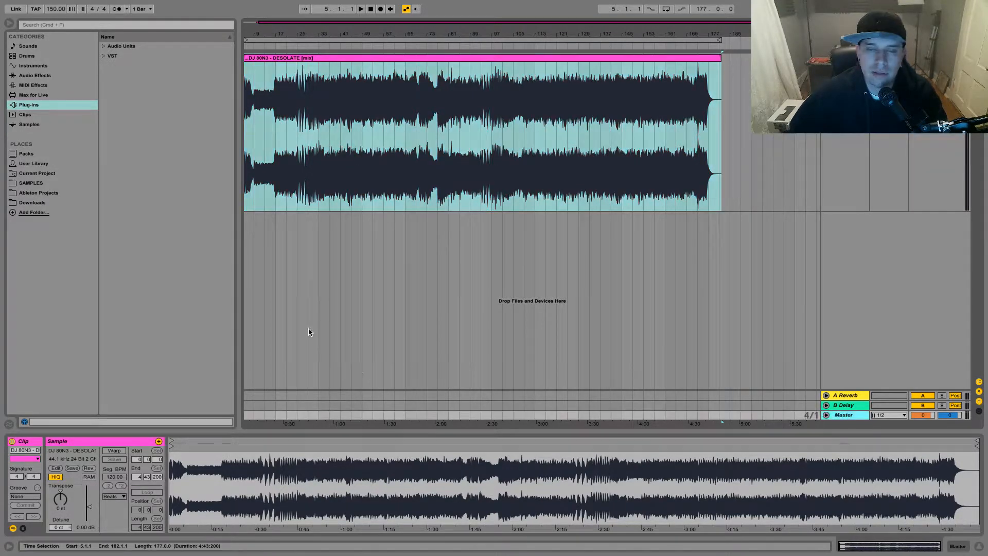
{"action": "left_click", "coordinate": [102, 57]}
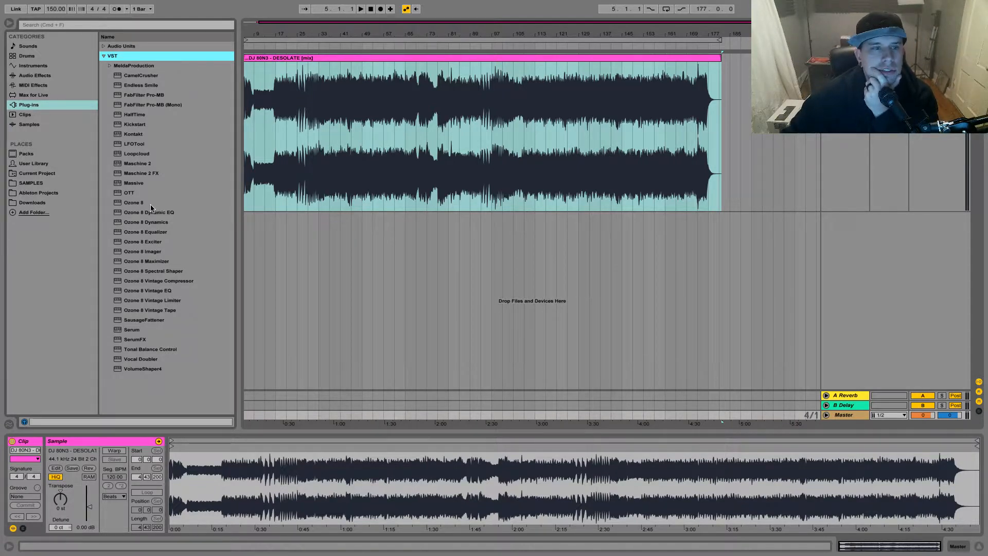
{"action": "left_click", "coordinate": [133, 205]}
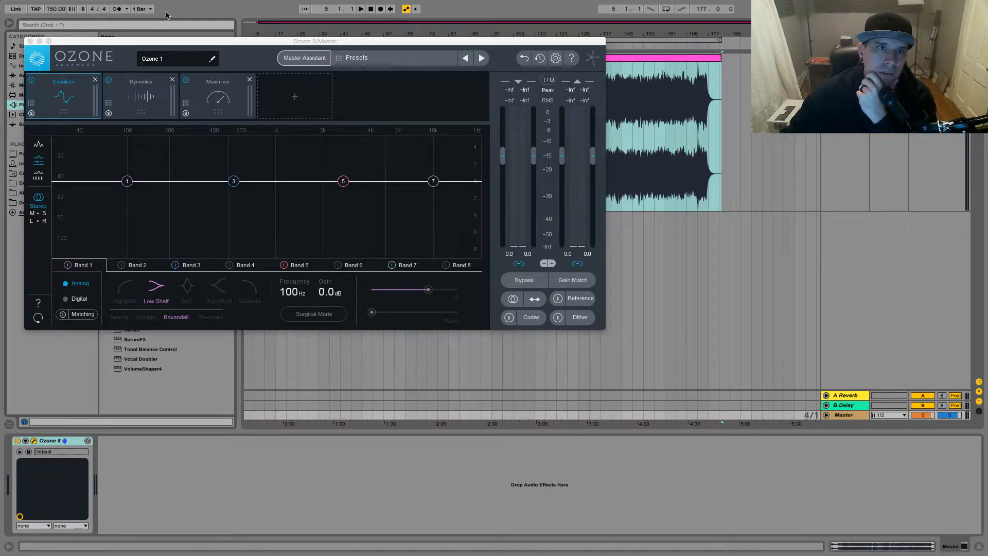
{"action": "left_click", "coordinate": [31, 41]}
{"action": "left_click", "coordinate": [9, 23]}
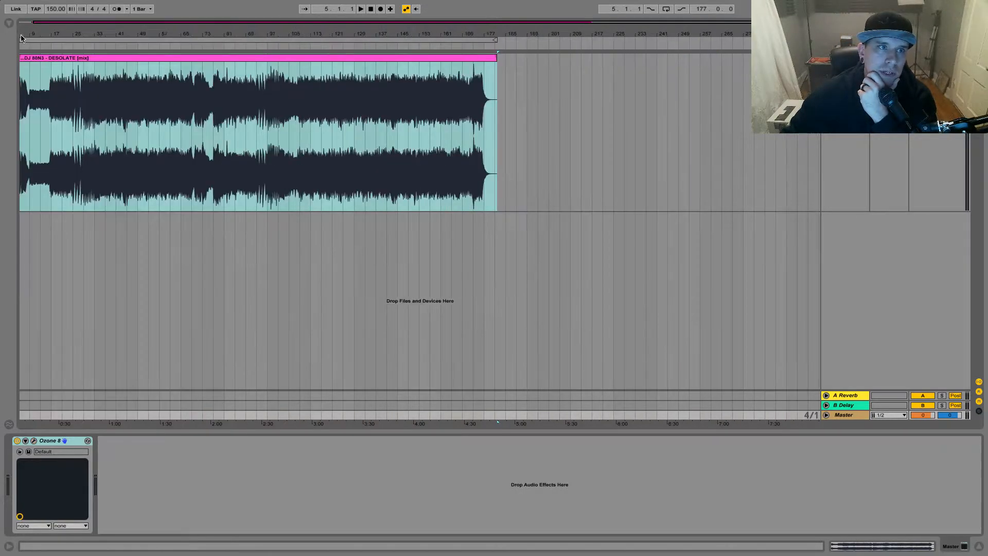
Step: Move the DESOLATE mix clip to the start of the arrangement at 1.1.1
{"action": "left_click_drag", "start_coordinate": [46, 24], "coordinate": [52, 78]}
{"action": "left_click", "coordinate": [371, 9]}
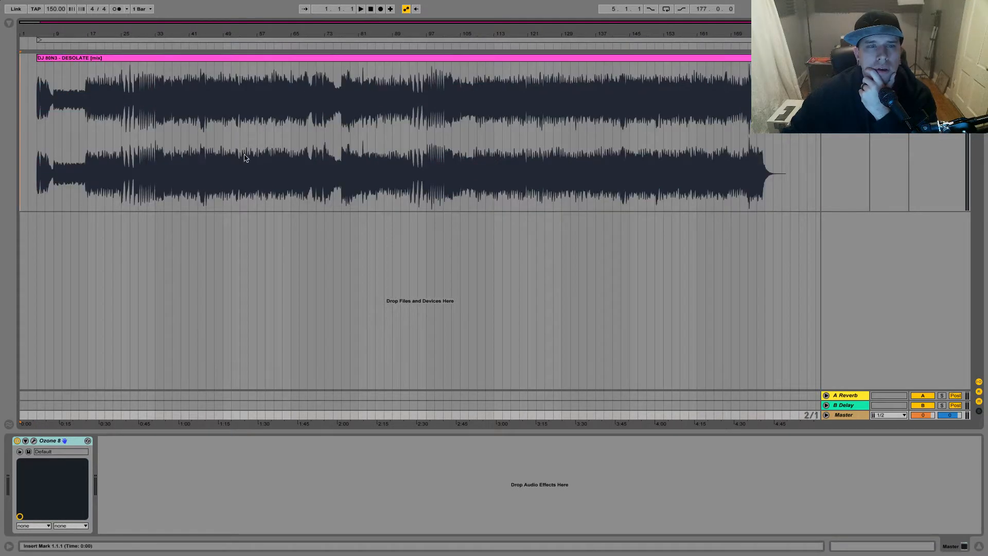
{"action": "left_click", "coordinate": [66, 58]}
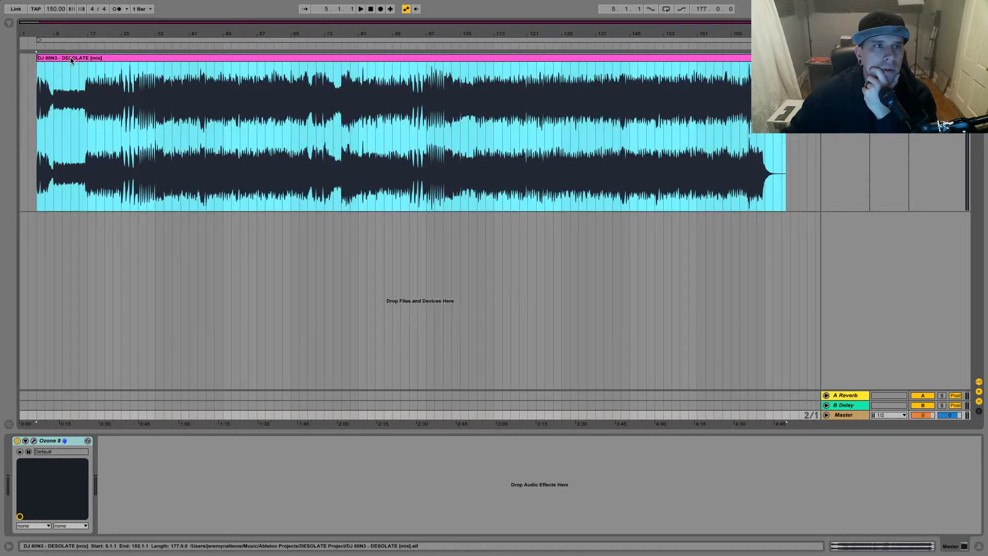
{"action": "left_click_drag", "start_coordinate": [68, 57], "coordinate": [55, 64]}
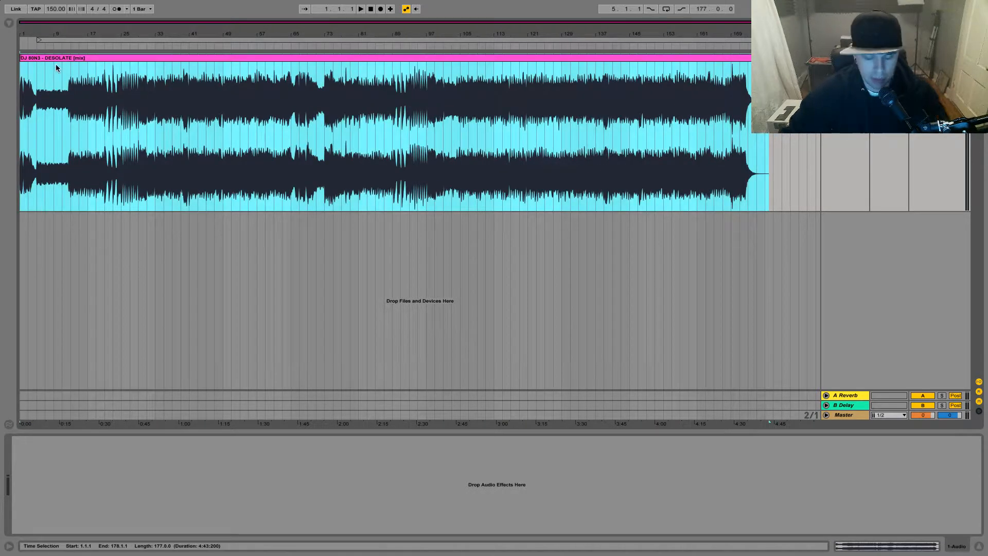
{"action": "key", "text": "ctrl+l"}
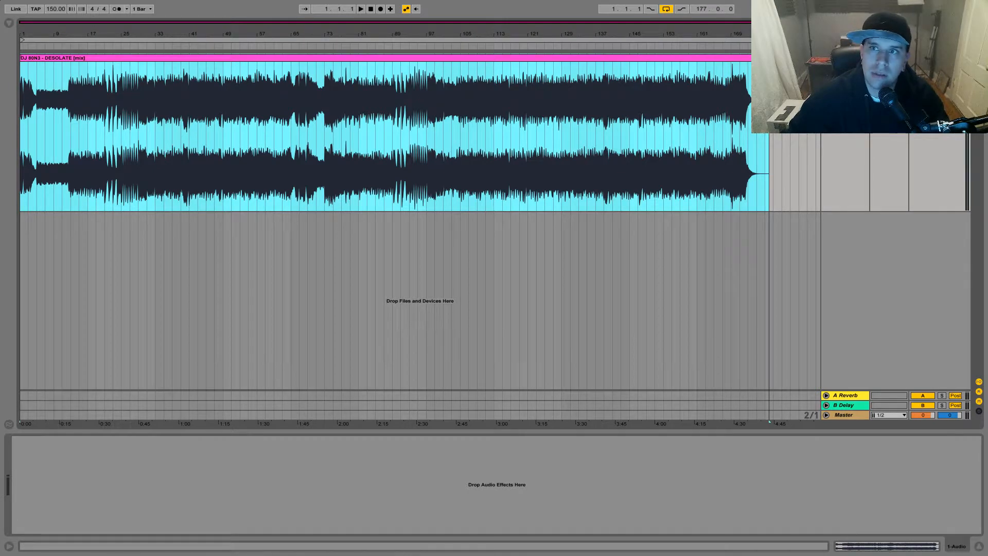
{"action": "left_click", "coordinate": [666, 9]}
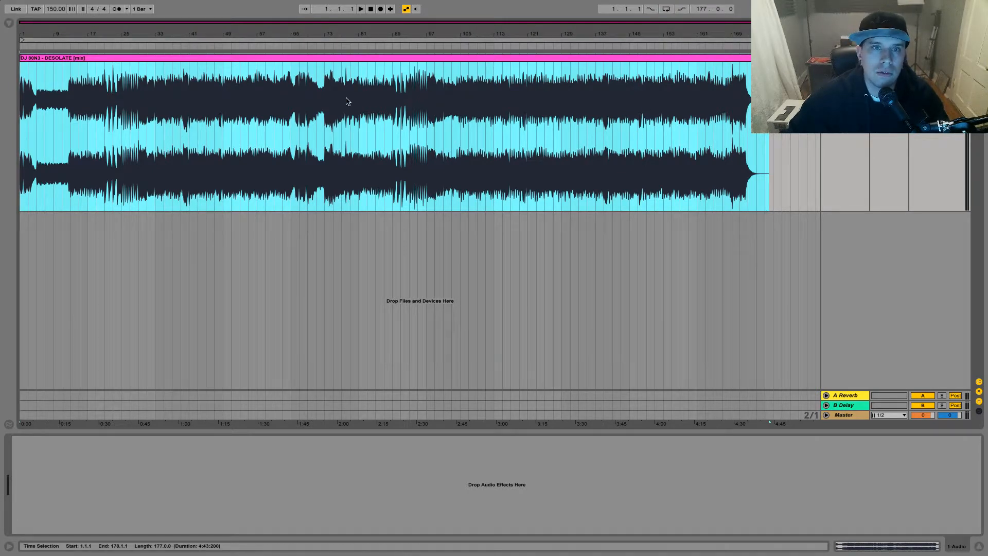
{"action": "left_click", "coordinate": [302, 39]}
{"action": "key", "text": "ctrl+a"}
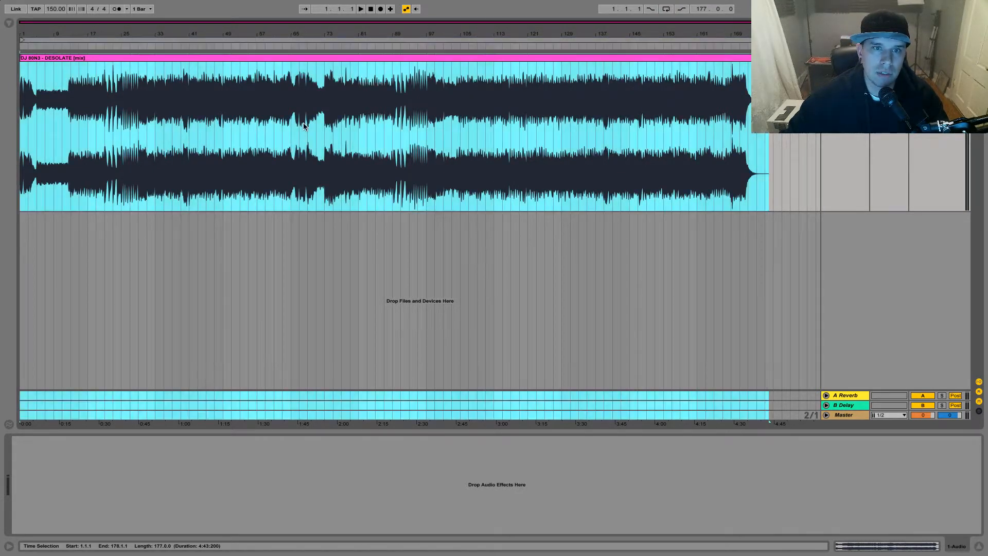
{"action": "left_click", "coordinate": [305, 126]}
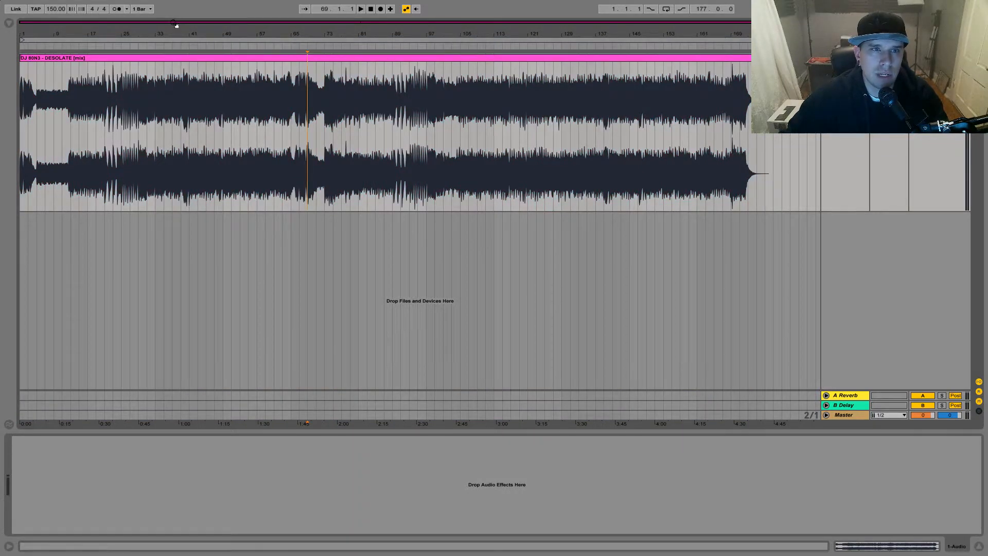
Step: Audition the track around bars 31 to 37 to locate the start of a loud section
{"action": "left_click_drag", "start_coordinate": [175, 24], "coordinate": [175, 38]}
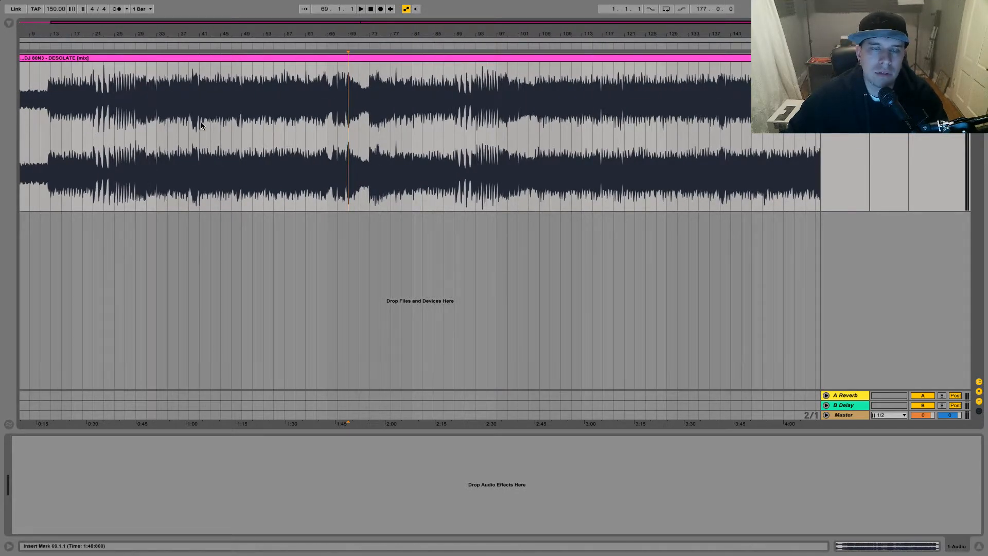
{"action": "left_click", "coordinate": [182, 132]}
{"action": "key", "text": "space"}
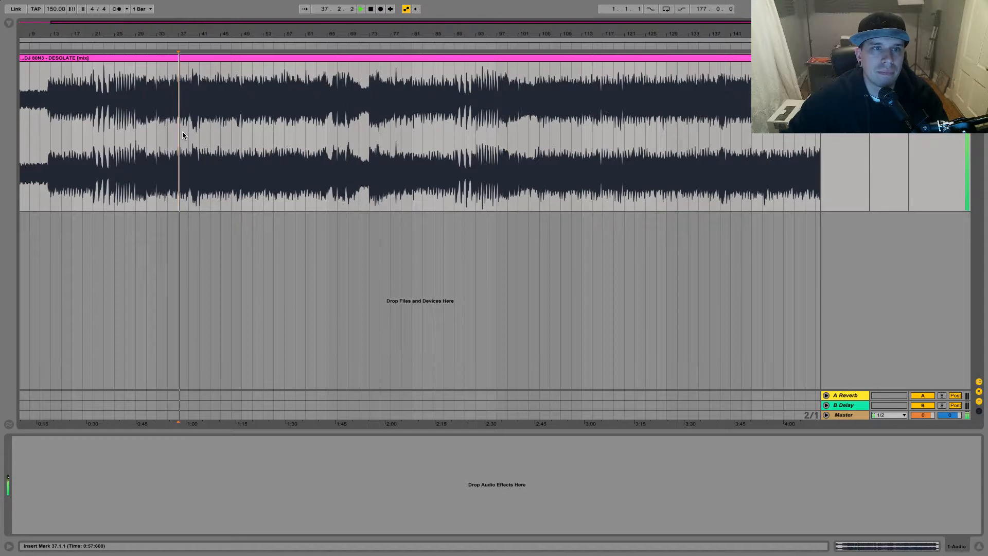
{"action": "left_click", "coordinate": [136, 132]}
{"action": "left_click", "coordinate": [146, 132]}
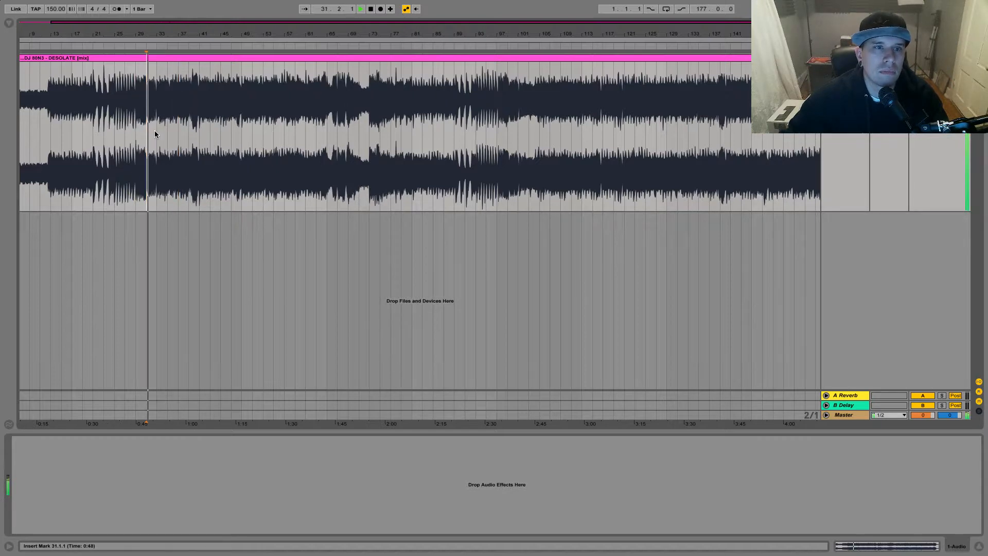
{"action": "left_click", "coordinate": [154, 132]}
Step: Loop the eight-bar section of the track from bar 33 to bar 41
{"action": "left_click", "coordinate": [197, 136]}
{"action": "left_click_drag", "start_coordinate": [197, 137], "coordinate": [152, 137]}
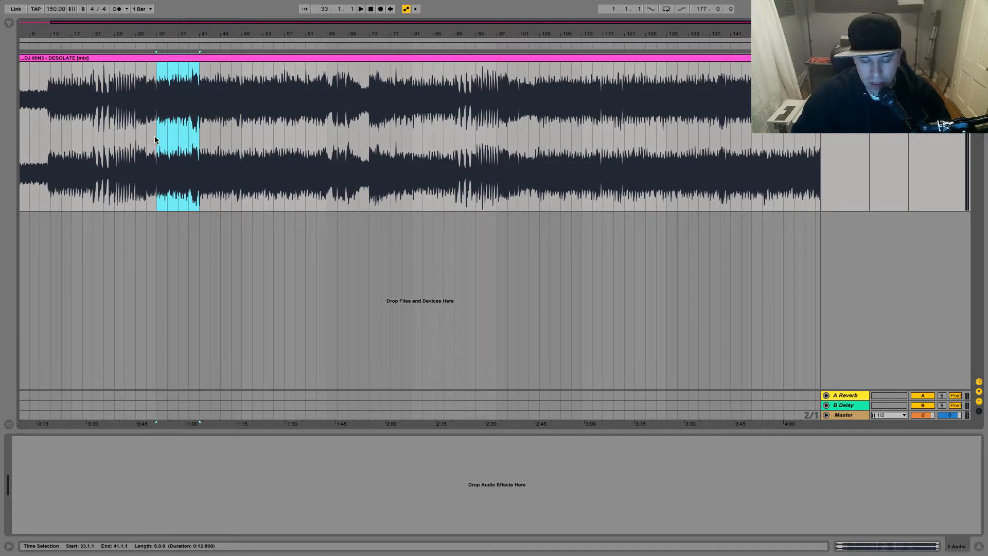
{"action": "key", "text": "ctrl+l"}
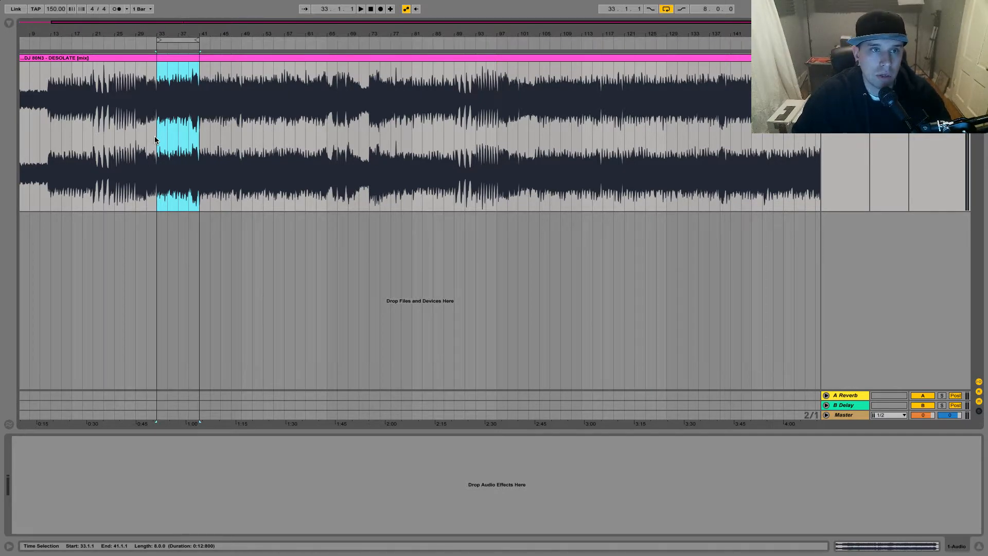
Step: Open Ozone 8 on the Master track and set its Master Assistant to target CD with High intensity
{"action": "left_click", "coordinate": [857, 418]}
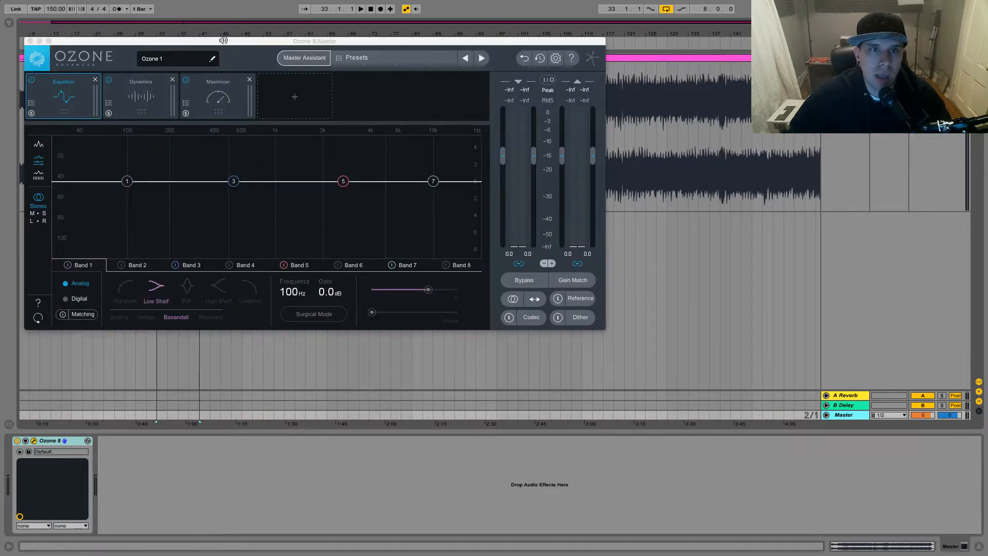
{"action": "left_click_drag", "start_coordinate": [224, 43], "coordinate": [333, 91]}
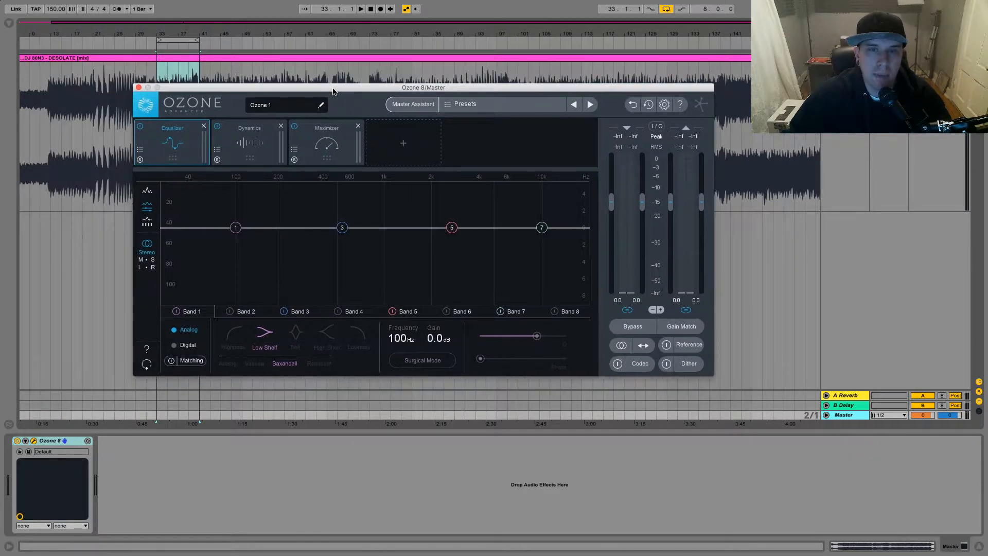
{"action": "left_click", "coordinate": [423, 105]}
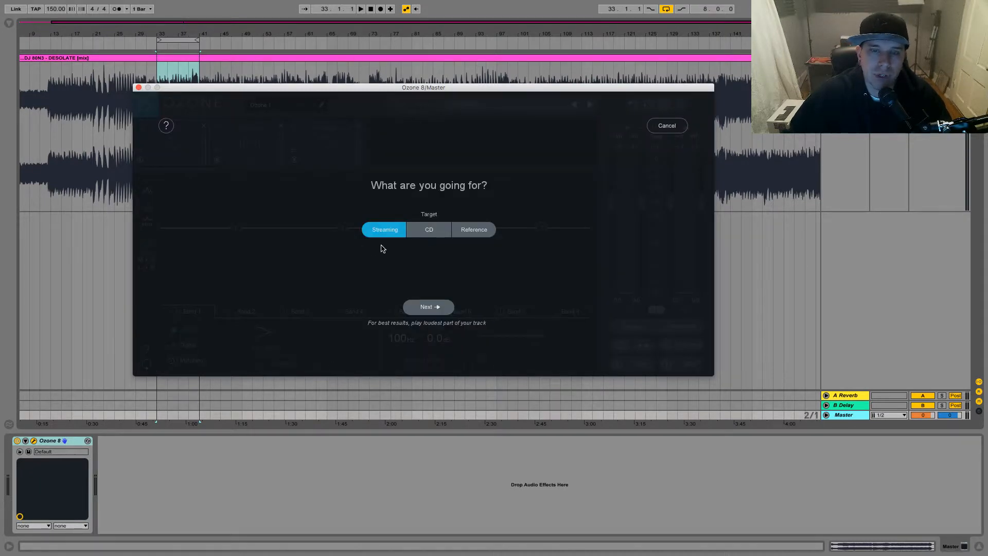
{"action": "left_click", "coordinate": [431, 235]}
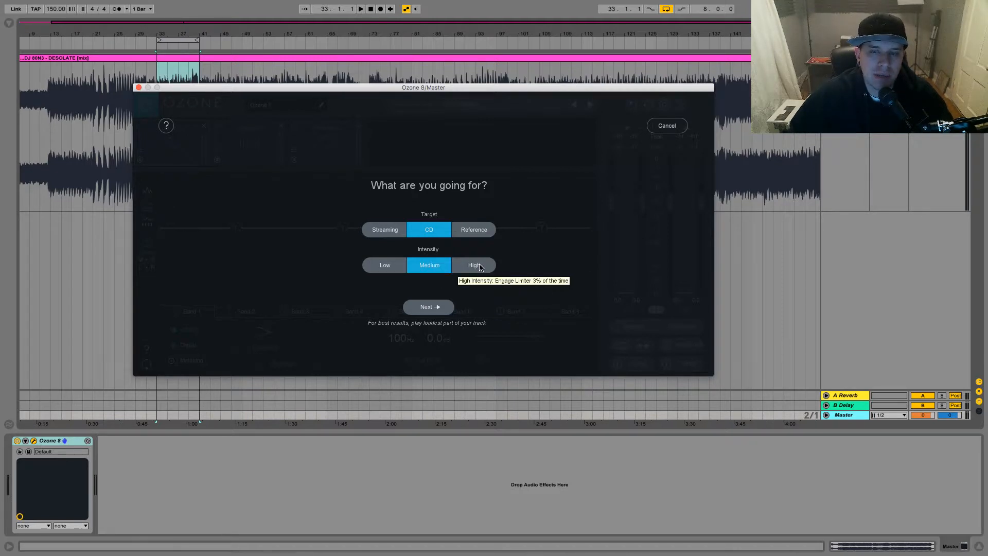
{"action": "left_click_drag", "start_coordinate": [389, 90], "coordinate": [394, 63]}
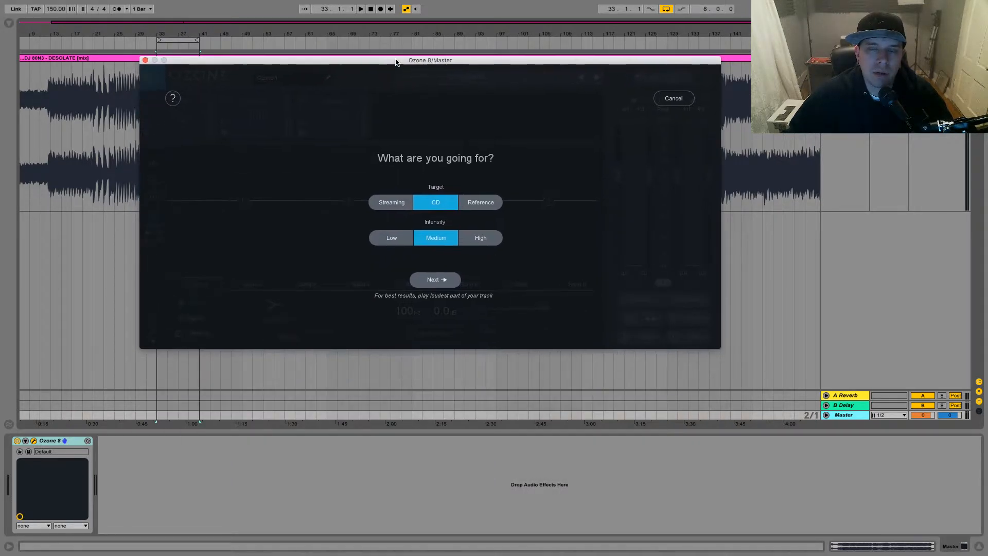
{"action": "left_click", "coordinate": [471, 238]}
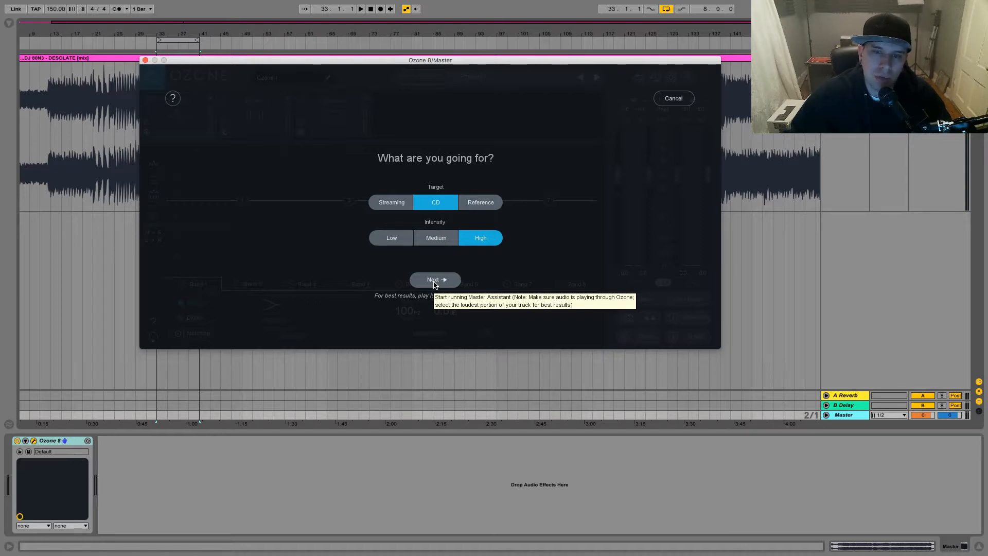
Step: Run the Master Assistant analysis while the looped section plays, accept its suggestion and stop playback
{"action": "left_click", "coordinate": [434, 281]}
{"action": "key", "text": "space"}
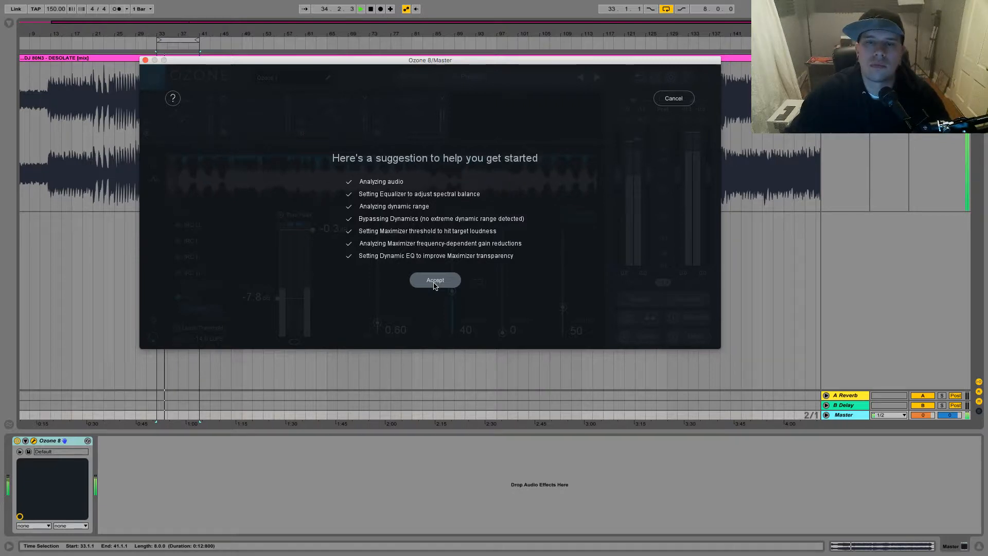
{"action": "left_click", "coordinate": [435, 281]}
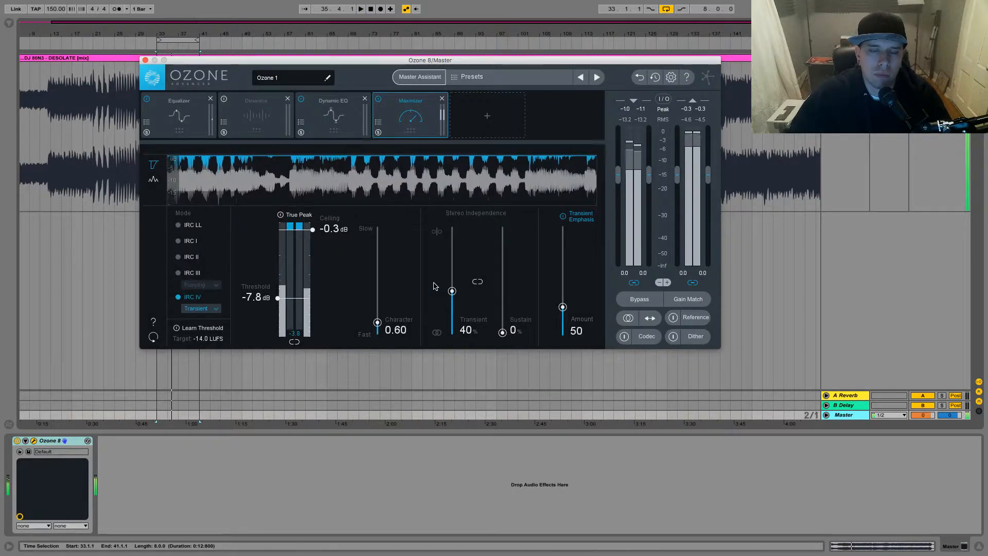
{"action": "key", "text": "space"}
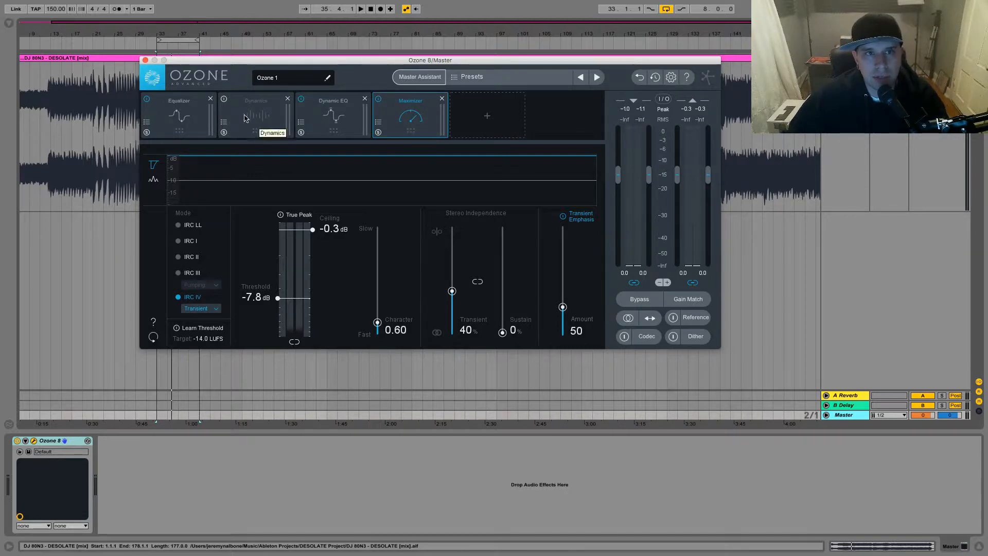
Step: Show Ozone's Equalizer module and play the loop, comparing the sound with the module bypassed and active
{"action": "left_click", "coordinate": [179, 119]}
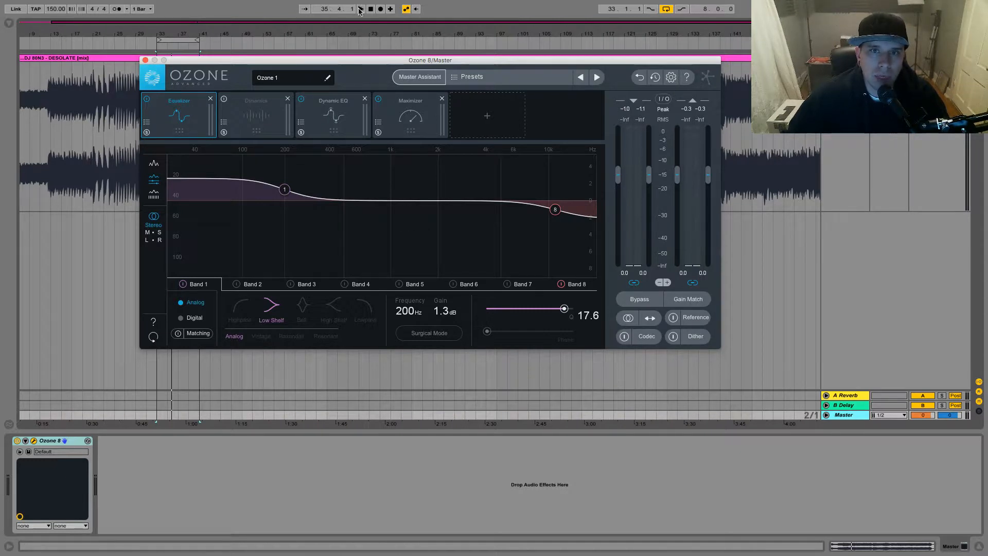
{"action": "left_click_drag", "start_coordinate": [371, 62], "coordinate": [428, 141]}
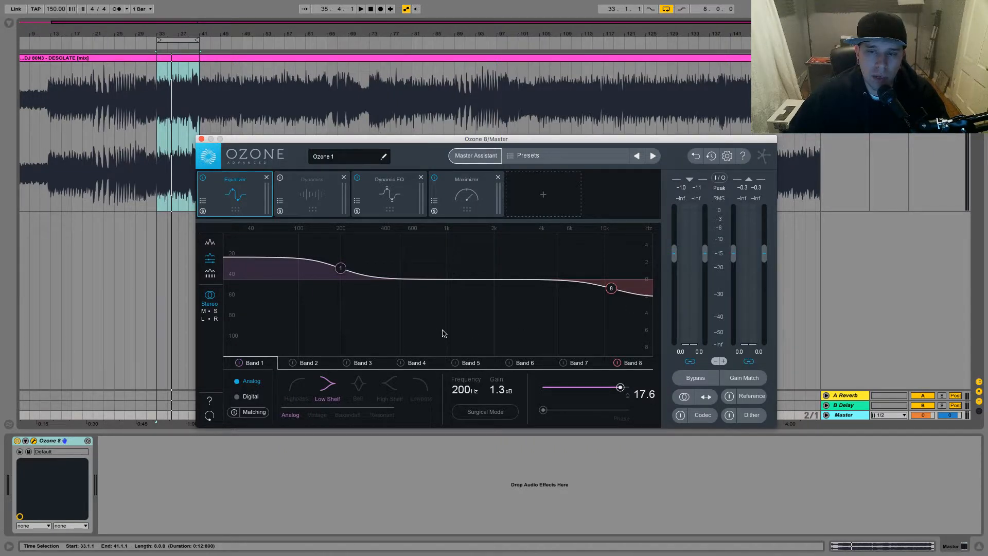
{"action": "key", "text": "space"}
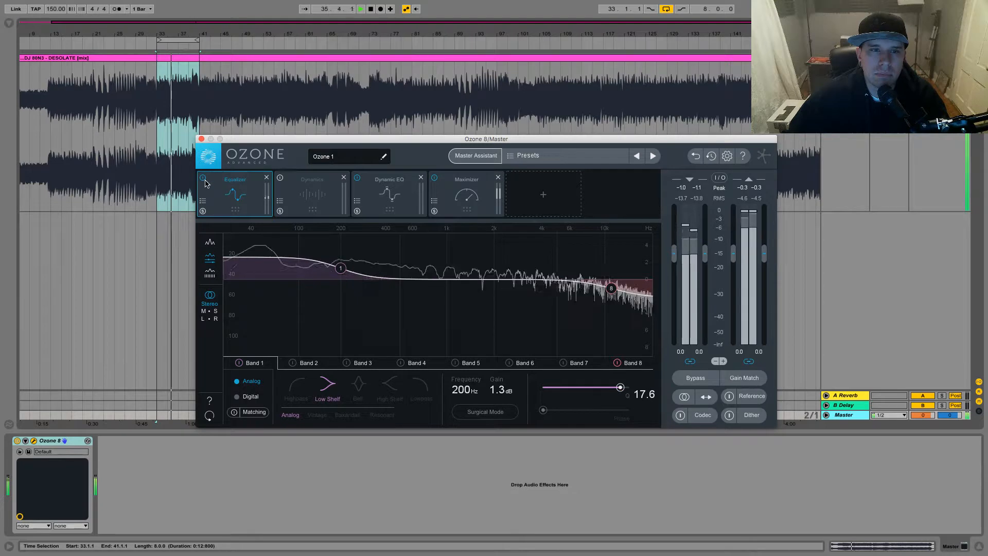
{"action": "key", "text": "space"}
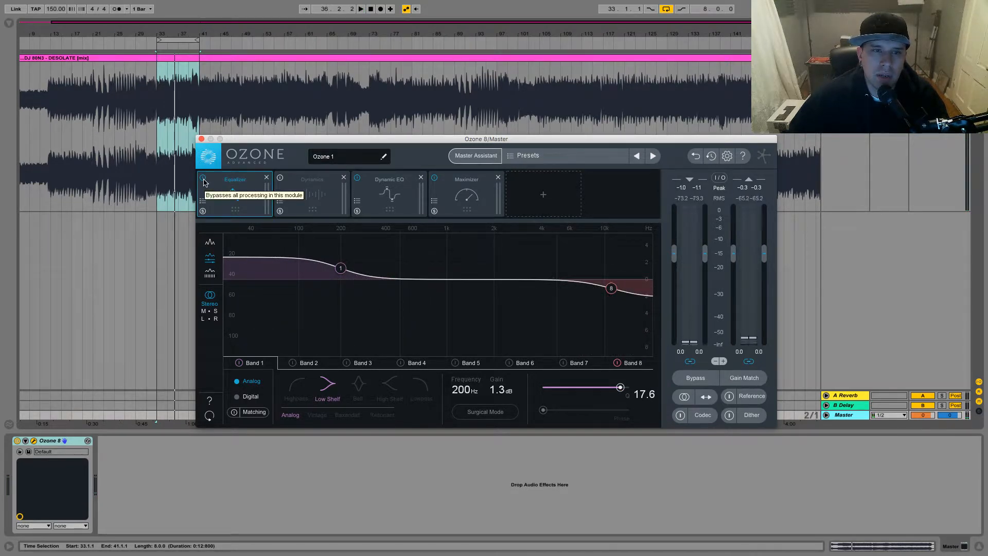
{"action": "key", "text": "space"}
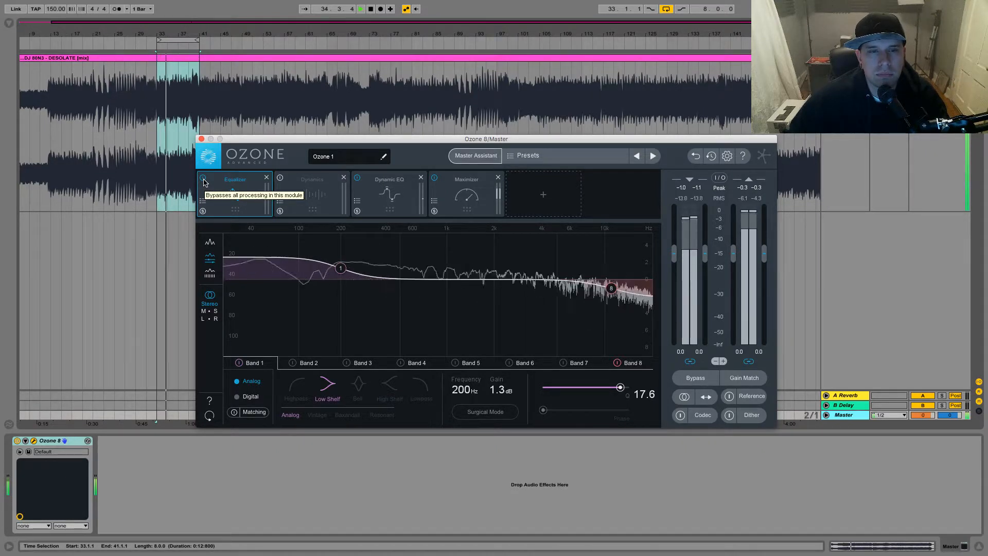
{"action": "left_click", "coordinate": [203, 179]}
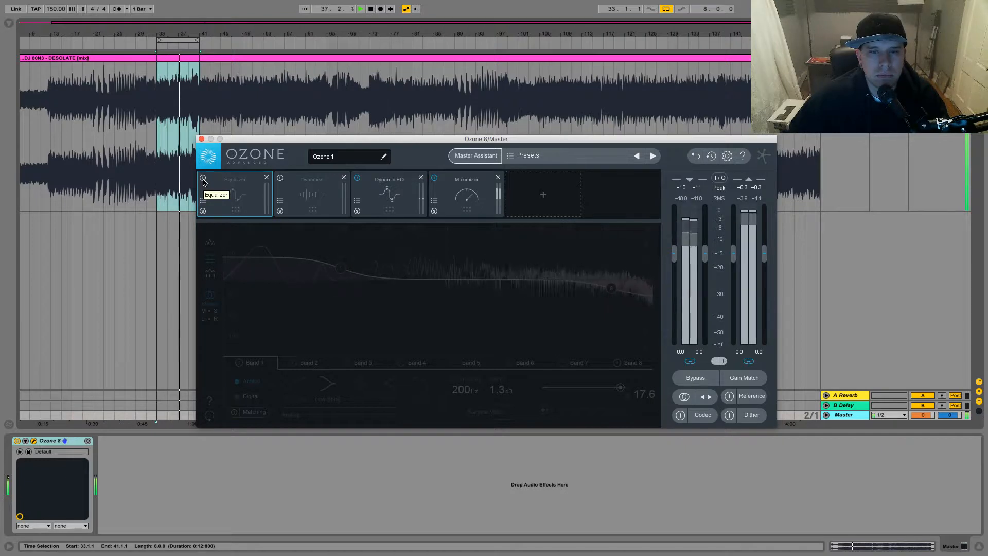
{"action": "left_click", "coordinate": [203, 179]}
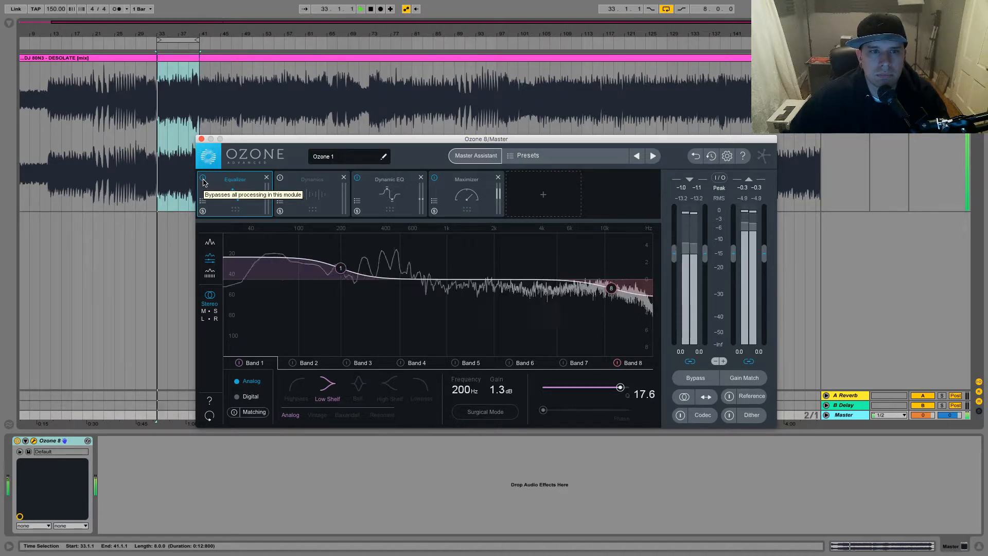
Step: Stop playback and lower the Equalizer's Band 1 low shelf to about 0.7 dB at 202 Hz
{"action": "key", "text": "space"}
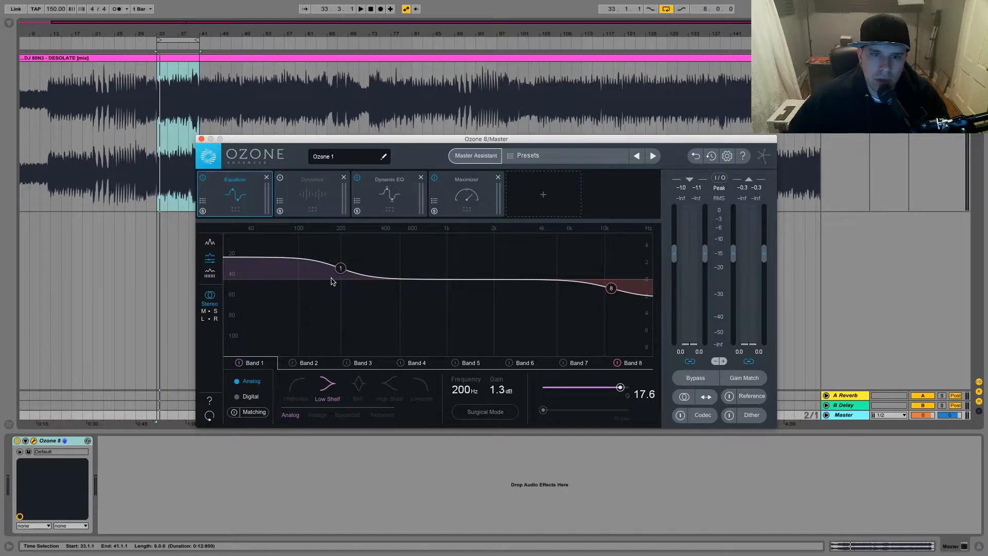
{"action": "left_click", "coordinate": [341, 269]}
{"action": "left_click_drag", "start_coordinate": [342, 270], "coordinate": [342, 276]}
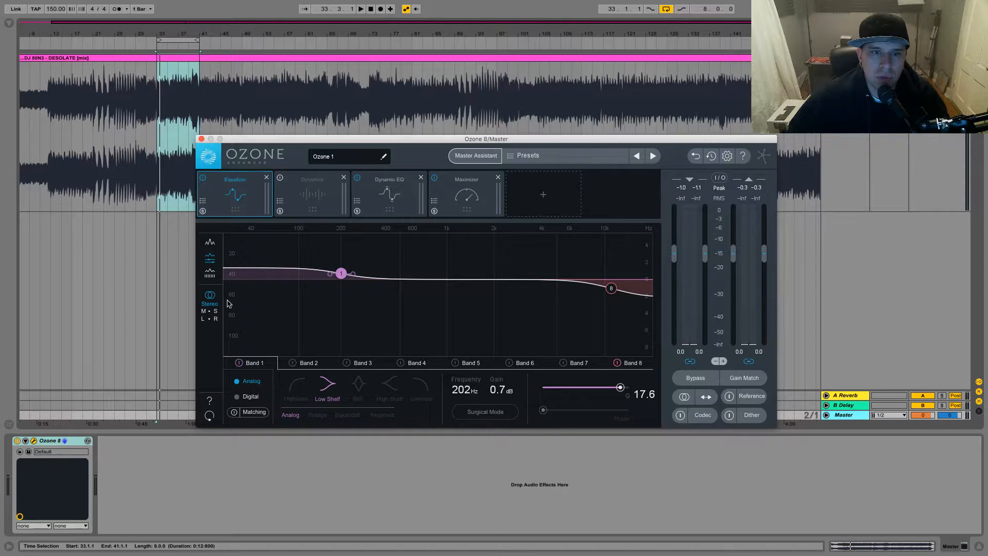
Step: Enable Equalizer Band 2 as a highpass filter at 20 Hz with a slope of 48
{"action": "left_click", "coordinate": [302, 363]}
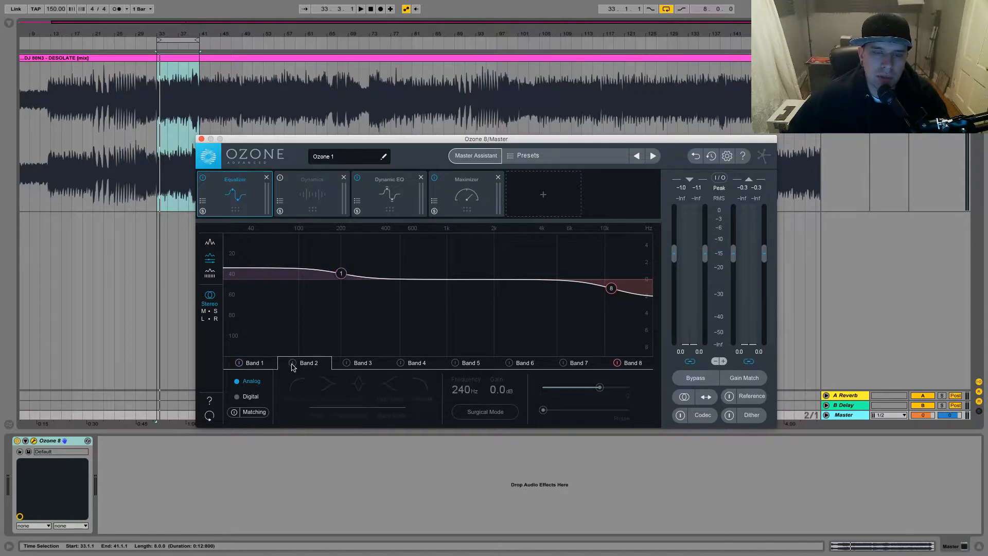
{"action": "left_click", "coordinate": [291, 364]}
{"action": "left_click", "coordinate": [300, 388]}
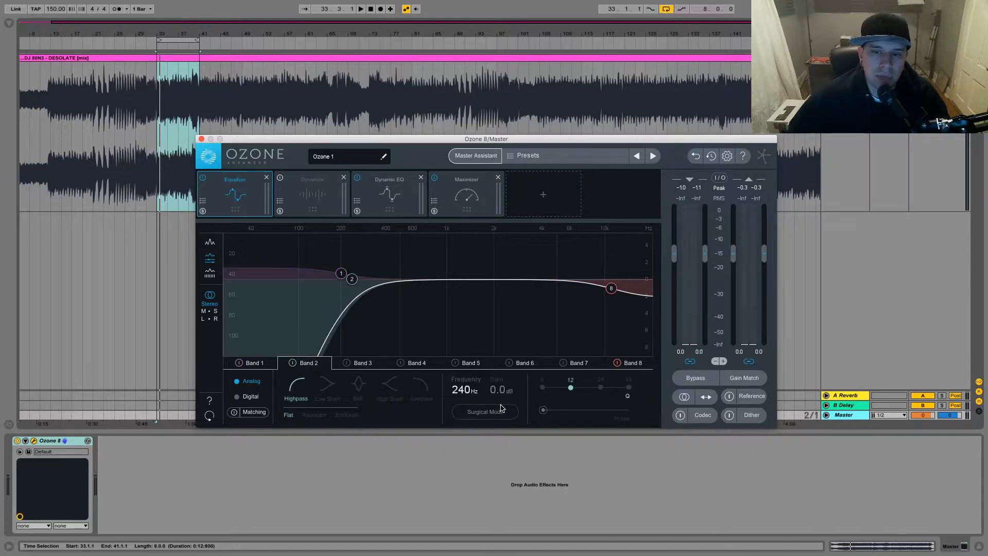
{"action": "left_click_drag", "start_coordinate": [463, 395], "coordinate": [415, 554]}
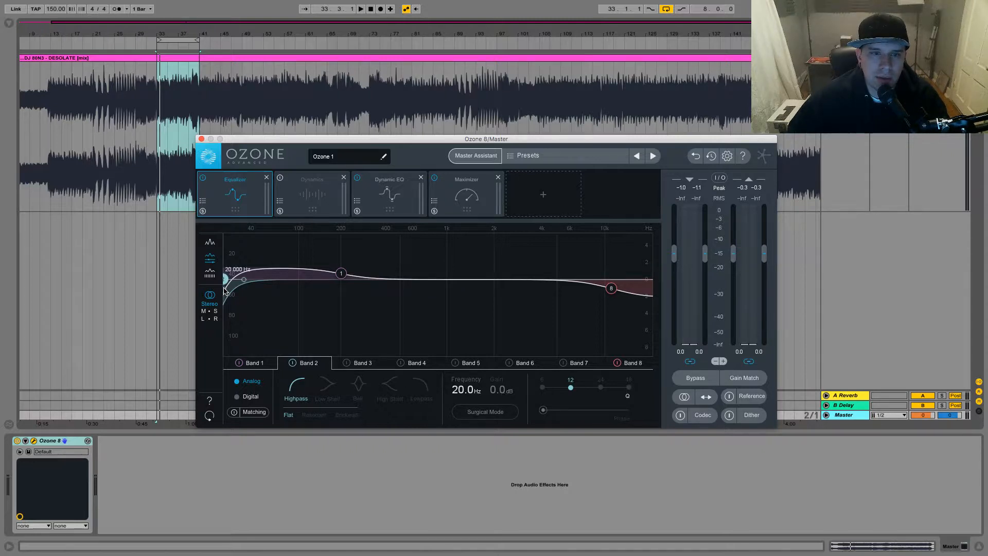
{"action": "left_click_drag", "start_coordinate": [225, 290], "coordinate": [251, 283]}
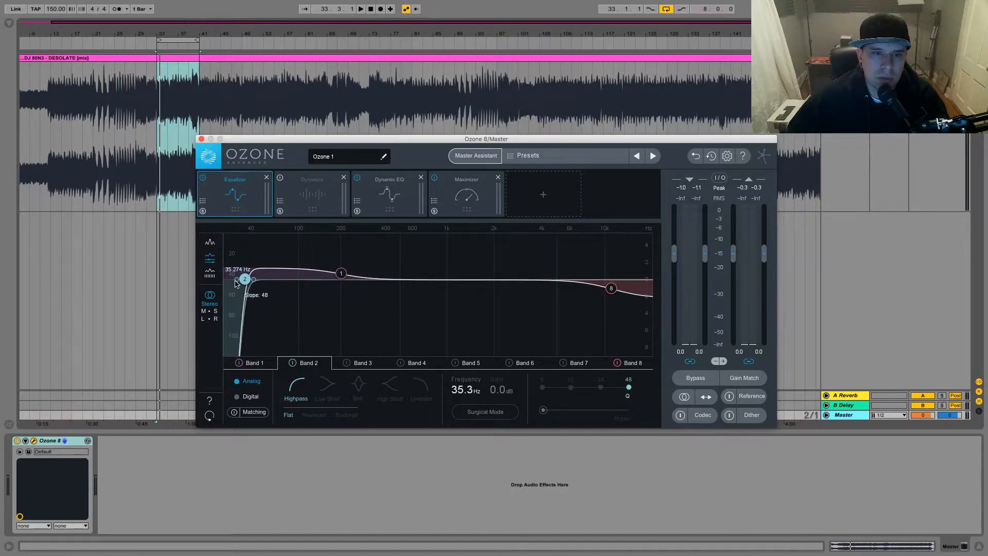
{"action": "left_click_drag", "start_coordinate": [245, 280], "coordinate": [225, 279]}
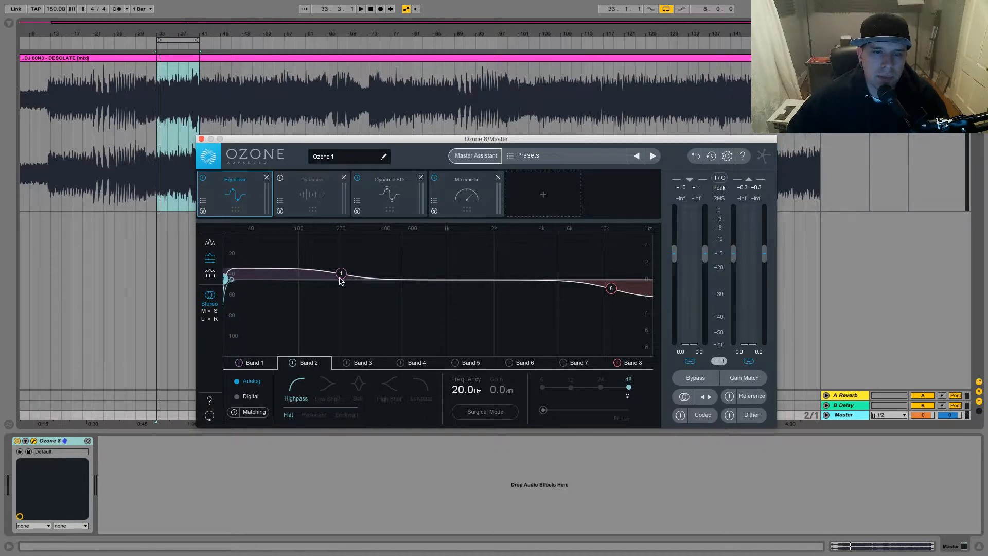
{"action": "left_click", "coordinate": [253, 363]}
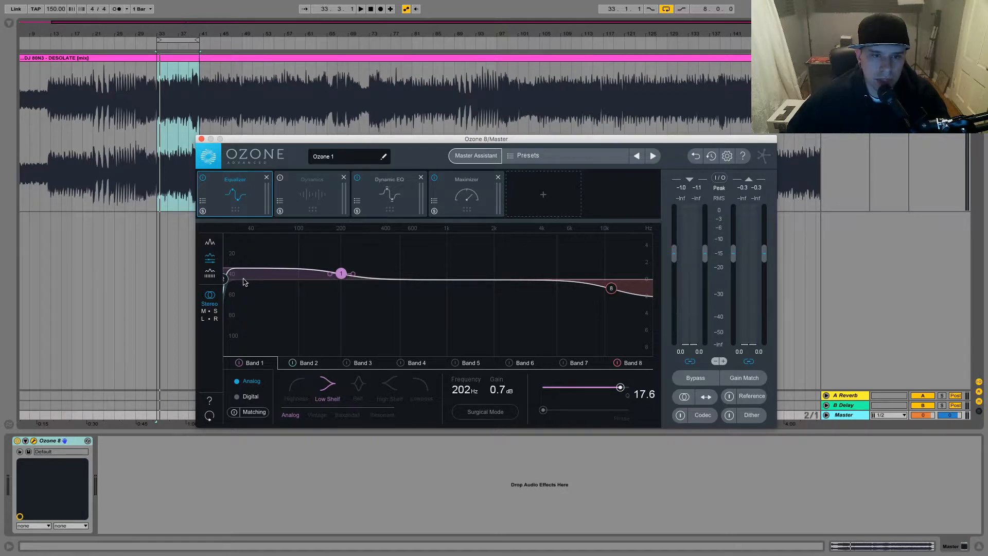
{"action": "left_click", "coordinate": [309, 364]}
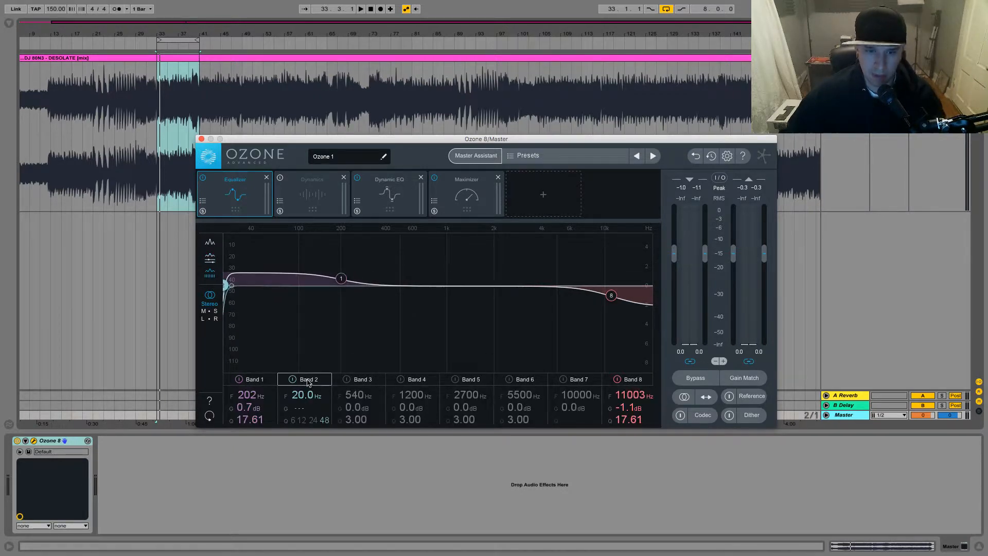
{"action": "left_click", "coordinate": [307, 380]}
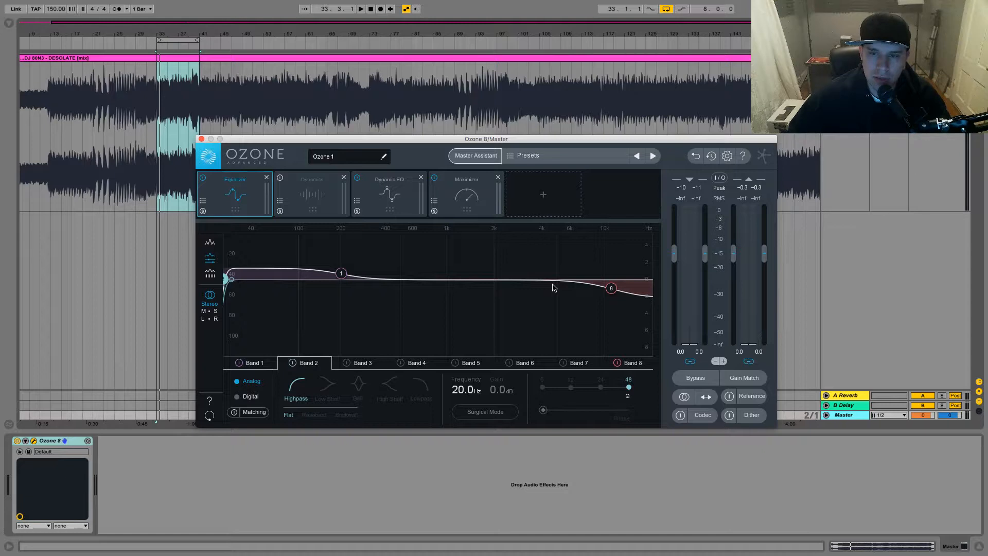
Step: Play the looped section and examine the high-frequency content in the Equalizer's spectrum, then stop playback
{"action": "key", "text": "space"}
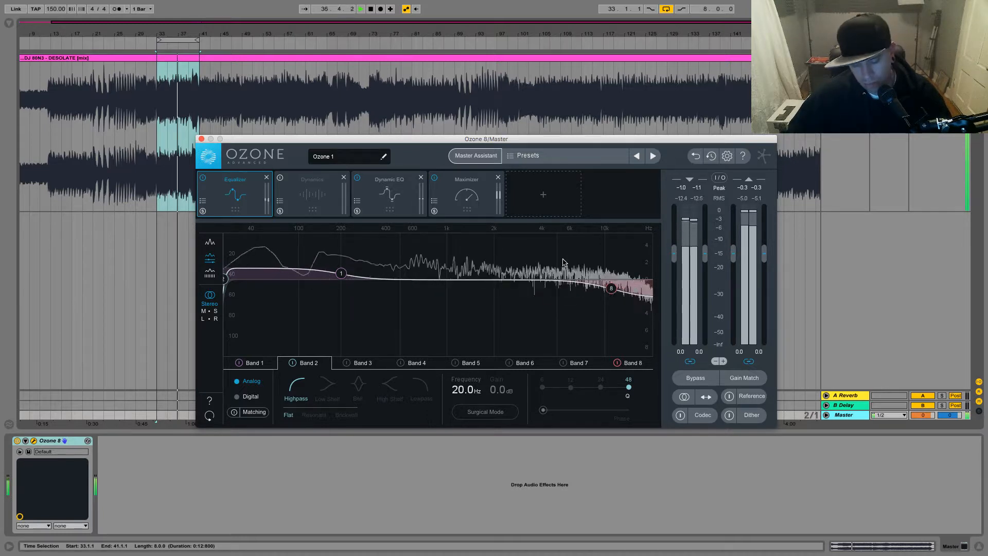
{"action": "left_click_drag", "start_coordinate": [561, 261], "coordinate": [551, 258]}
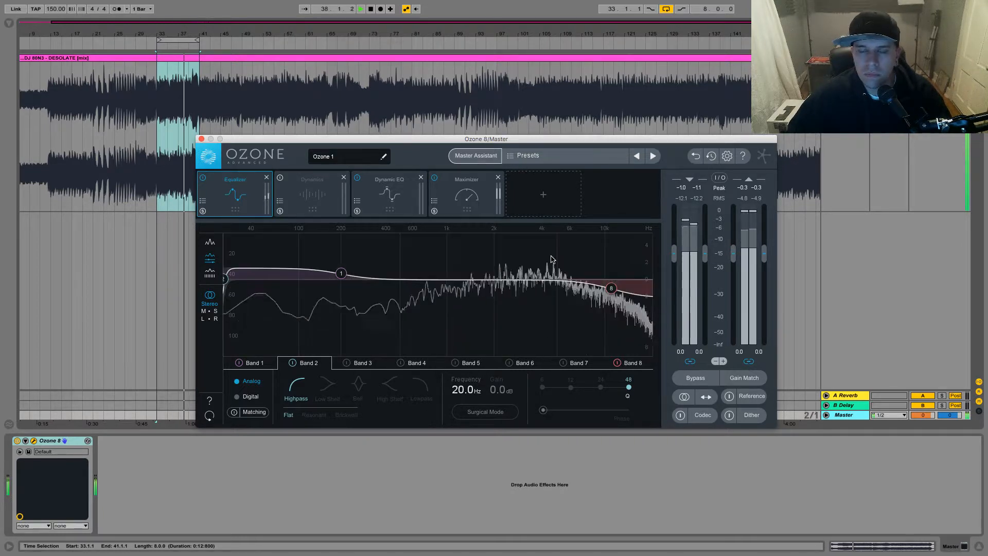
{"action": "key", "text": "space"}
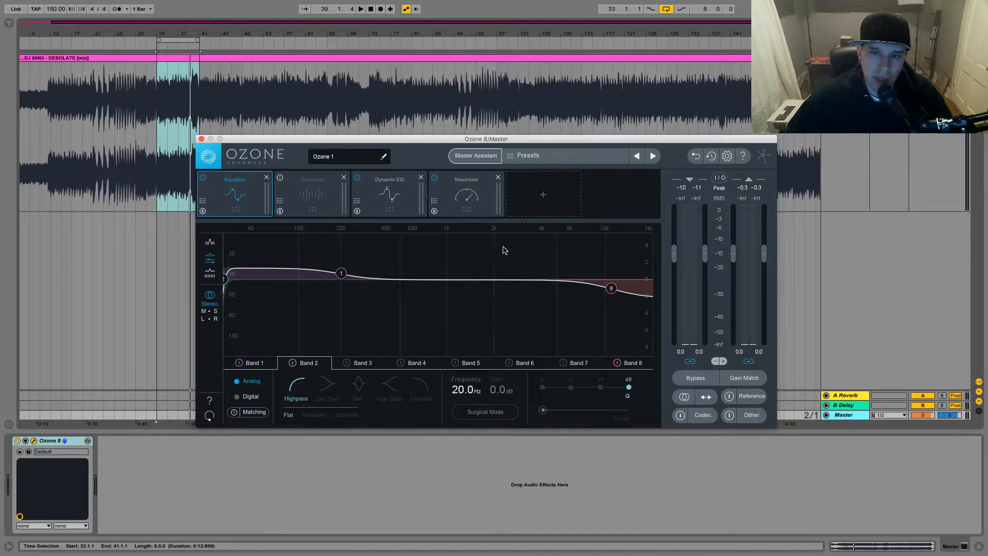
{"action": "key", "text": "space"}
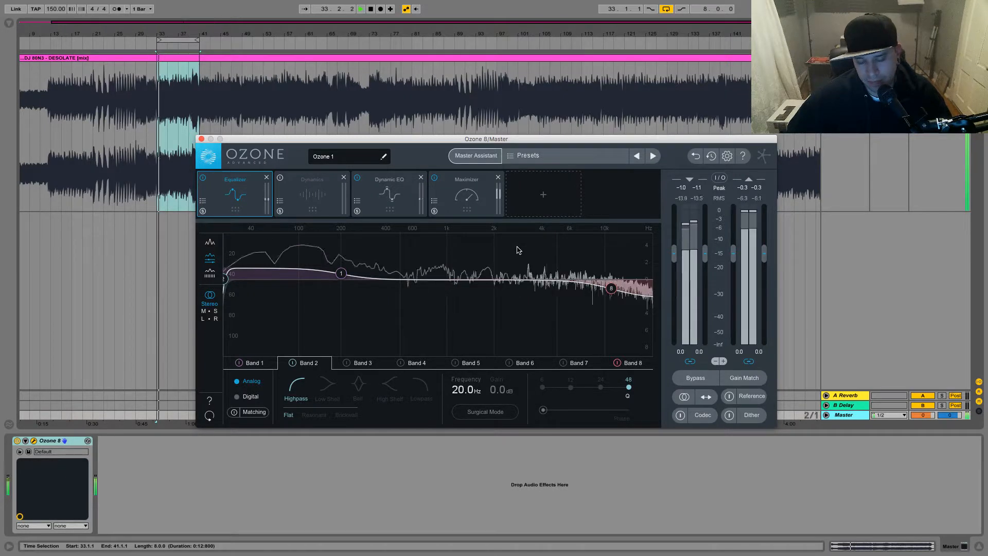
{"action": "left_click_drag", "start_coordinate": [499, 247], "coordinate": [584, 241]}
{"action": "key", "text": "space"}
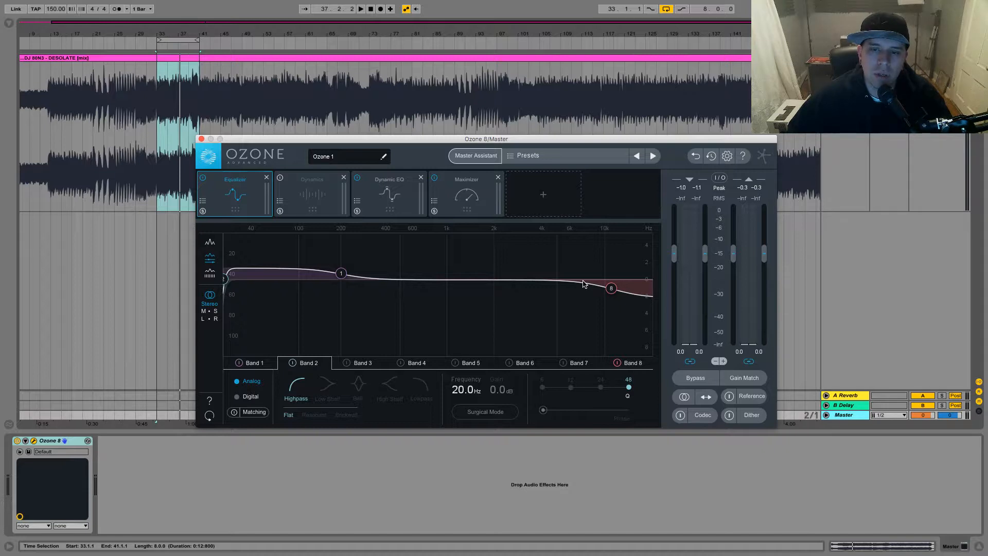
Step: Enable Equalizer Band 6 as a bell and set it to about -0.7 dB at 8.09 kHz while checking it against the loop
{"action": "left_click", "coordinate": [523, 364]}
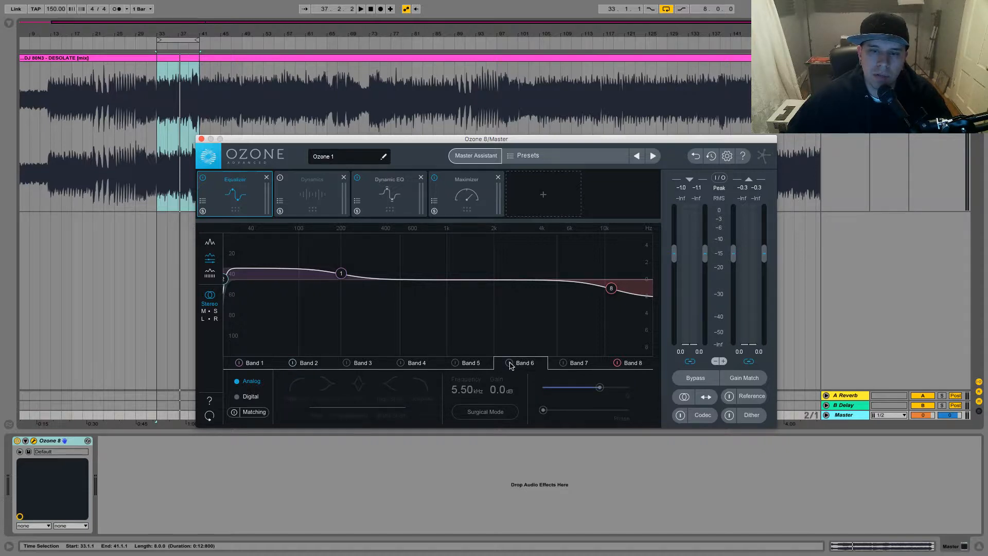
{"action": "left_click", "coordinate": [509, 363]}
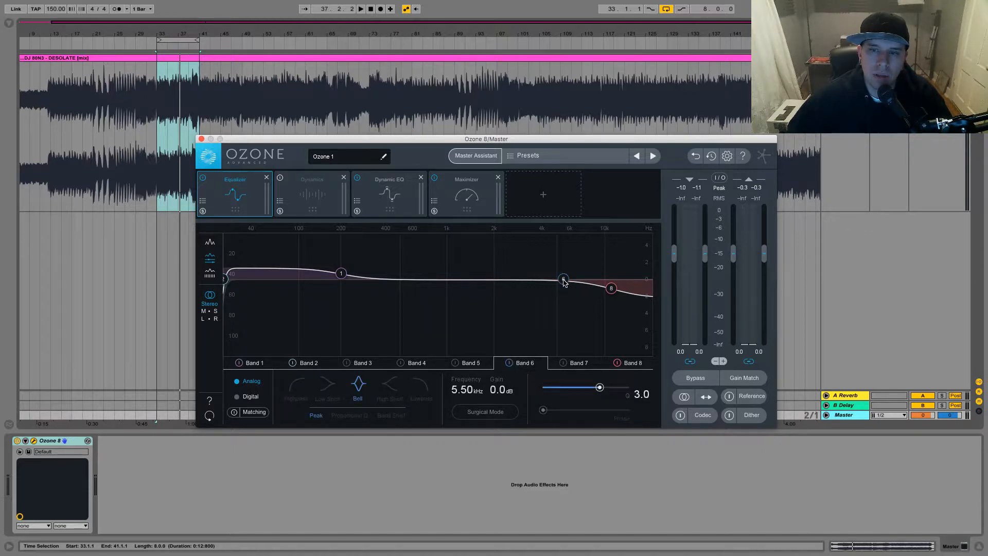
{"action": "left_click_drag", "start_coordinate": [563, 280], "coordinate": [582, 291]}
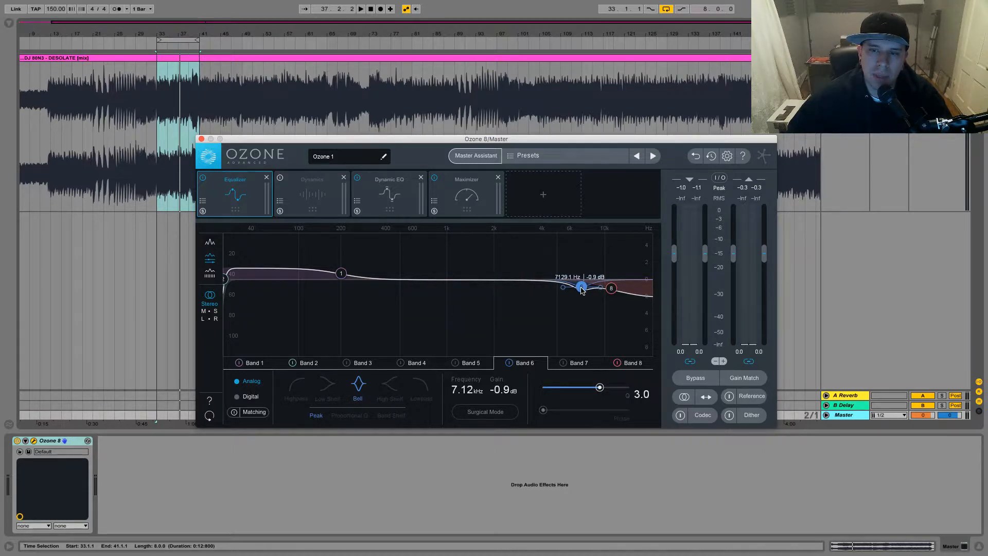
{"action": "key", "text": "space"}
{"action": "left_click_drag", "start_coordinate": [582, 288], "coordinate": [592, 286]}
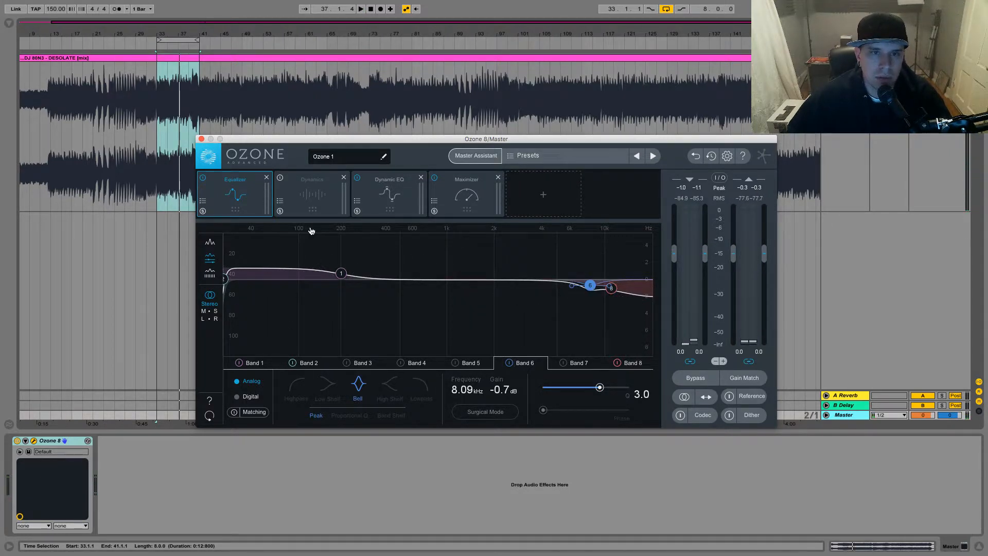
Step: Try the Dynamics module with its band crossover at 184 Hz and remove the module from the signal chain
{"action": "left_click", "coordinate": [311, 195]}
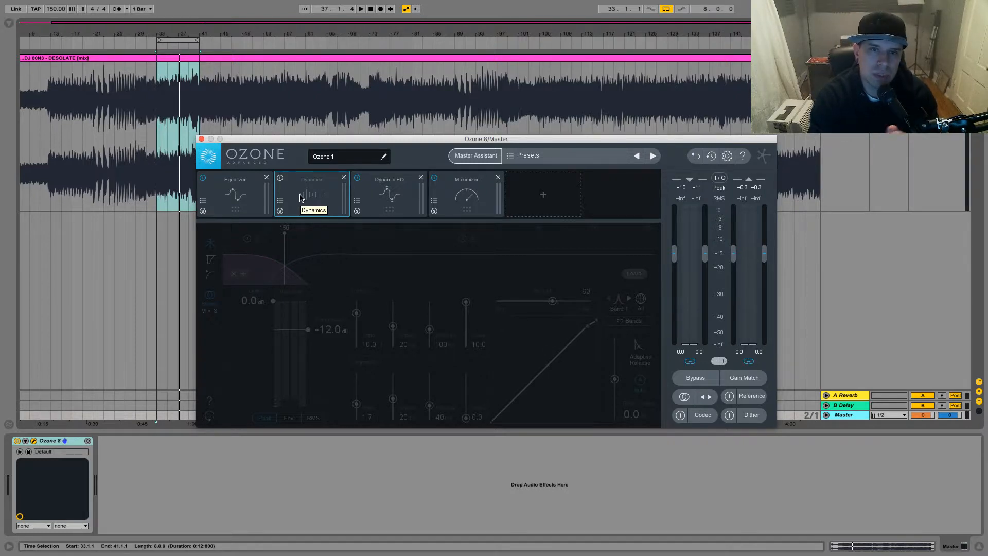
{"action": "left_click", "coordinate": [279, 178]}
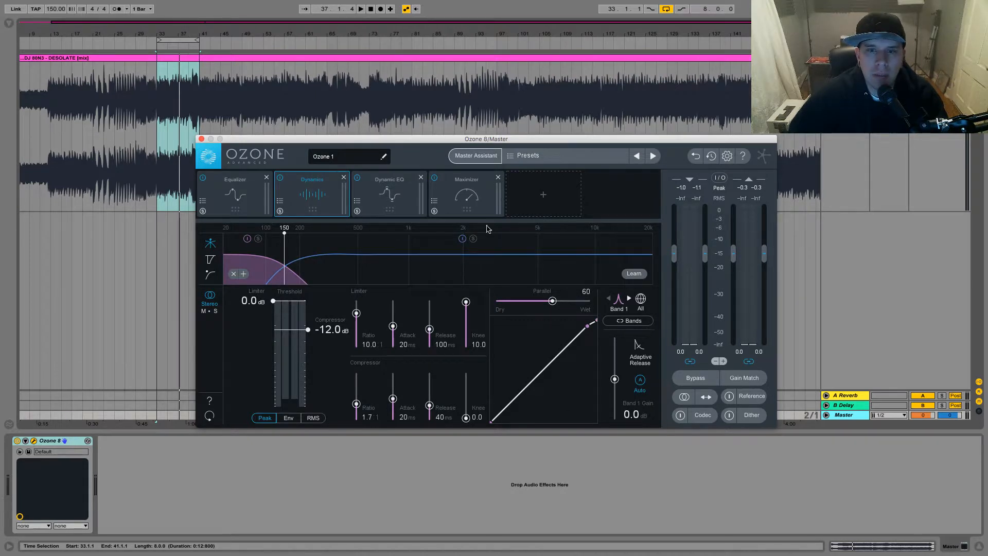
{"action": "left_click_drag", "start_coordinate": [285, 235], "coordinate": [295, 256]}
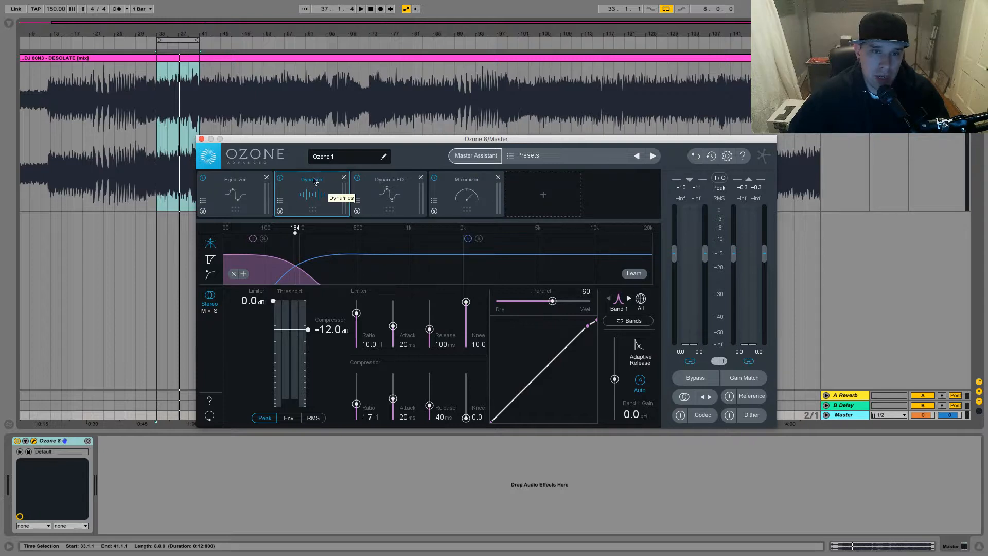
{"action": "left_click", "coordinate": [280, 179]}
{"action": "left_click", "coordinate": [344, 178]}
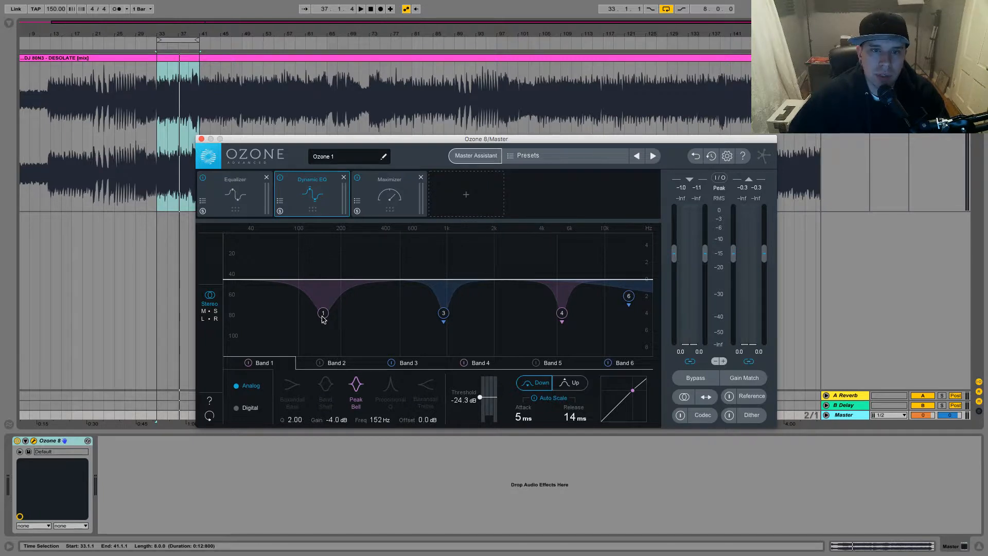
Step: Audition the Dynamic EQ on the loop and reduce the cuts of Bands 1, 3 and 4 together, bringing Band 3 to -2.9 dB
{"action": "key", "text": "space"}
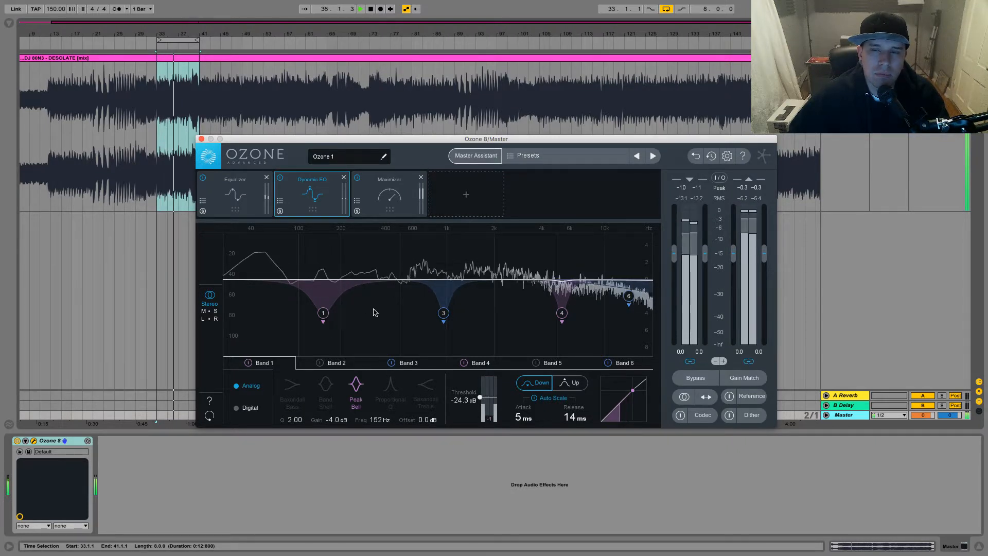
{"action": "key", "text": "space"}
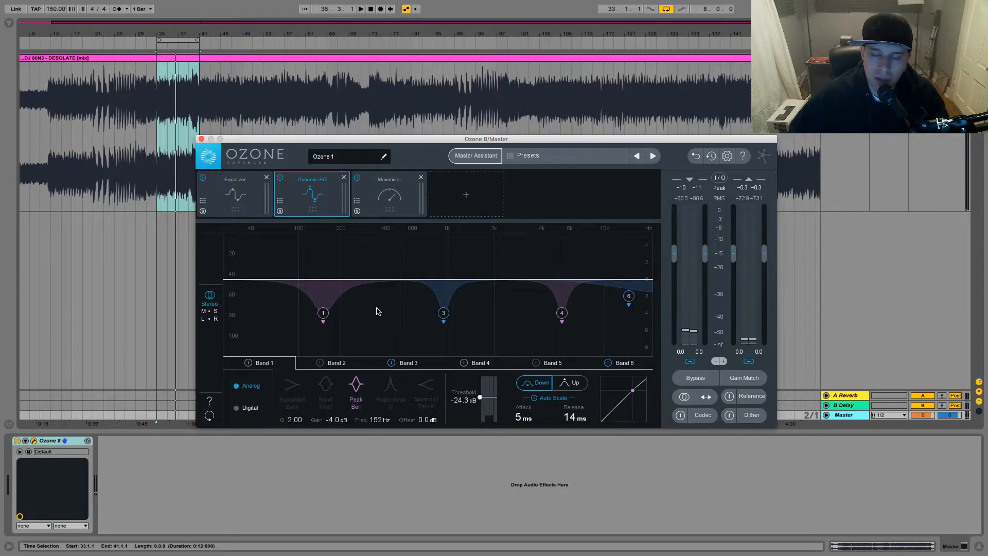
{"action": "key", "text": "space"}
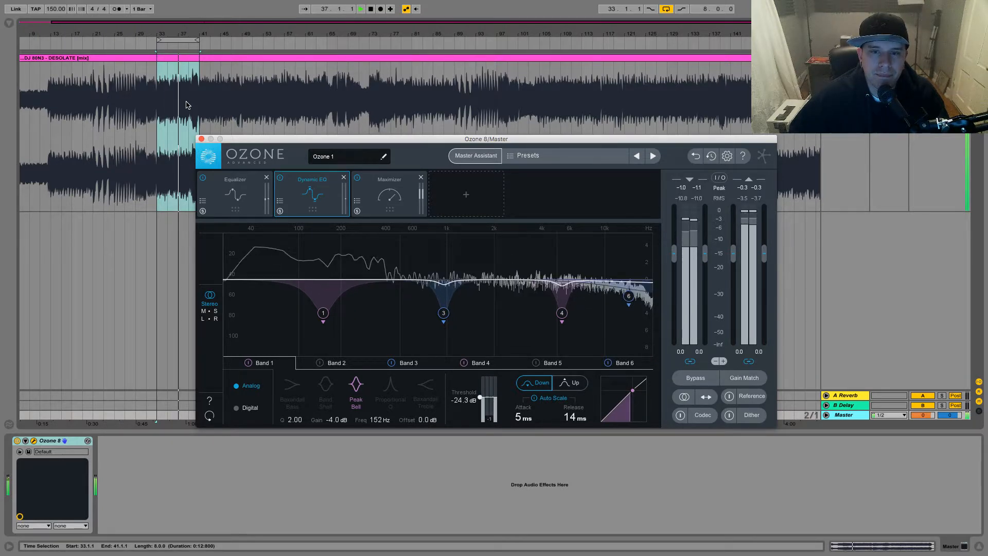
{"action": "key", "text": "space"}
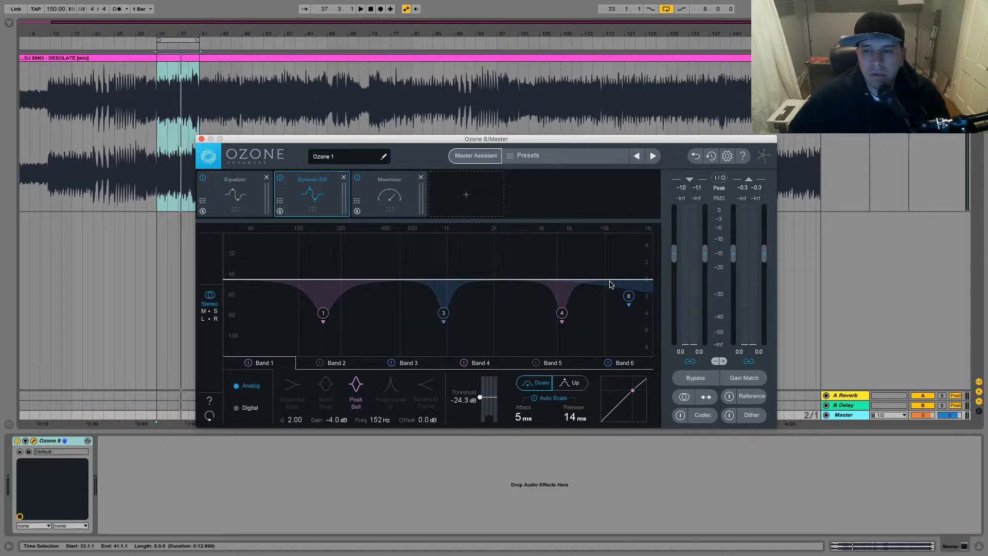
{"action": "left_click_drag", "start_coordinate": [301, 337], "coordinate": [577, 306]}
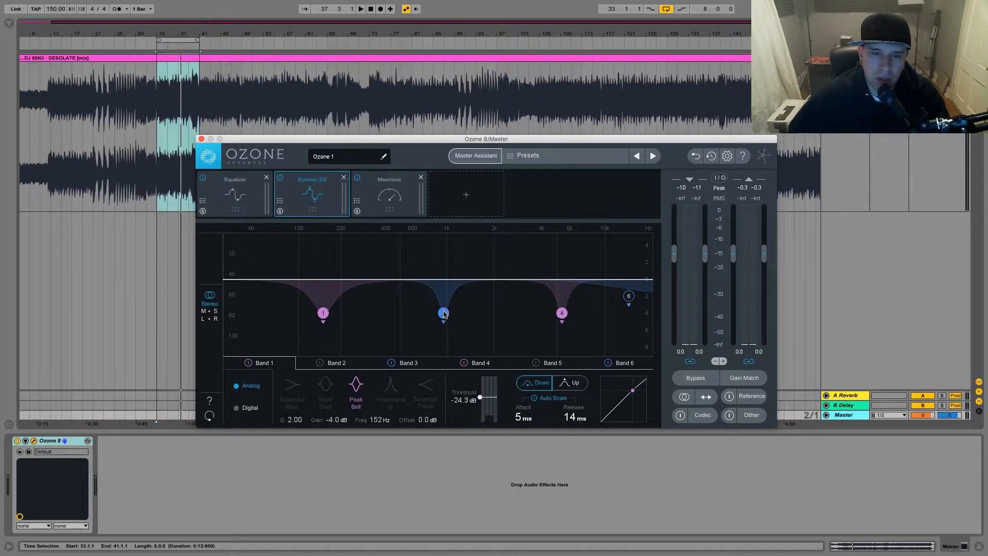
{"action": "left_click_drag", "start_coordinate": [444, 313], "coordinate": [445, 304]}
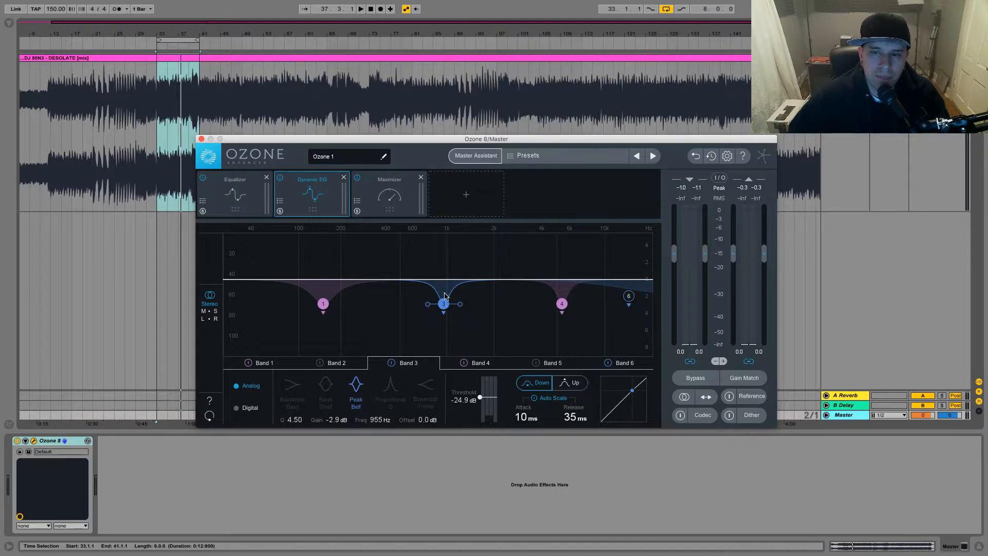
Step: Show the Maximizer module and play the loop to examine its limiting against the threshold
{"action": "left_click", "coordinate": [386, 197]}
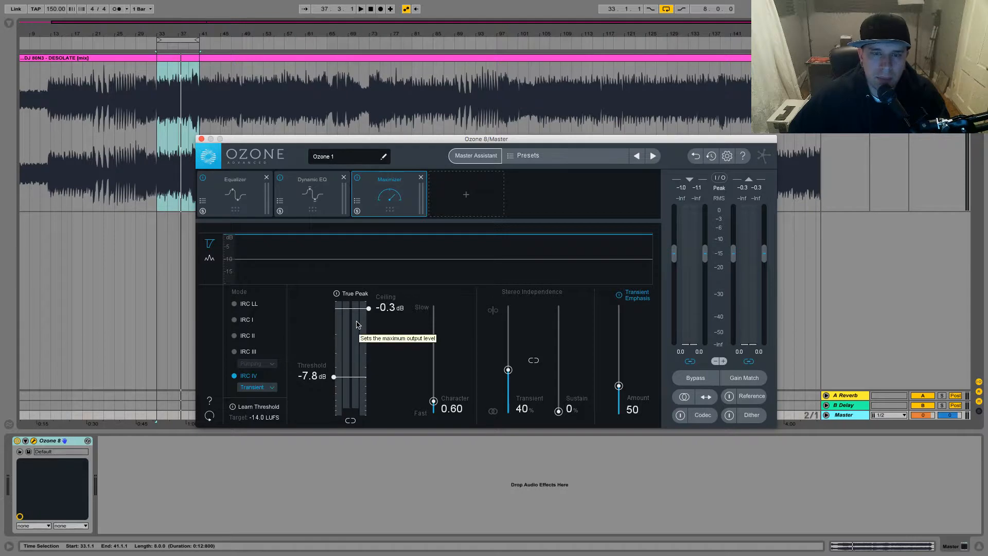
{"action": "key", "text": "space"}
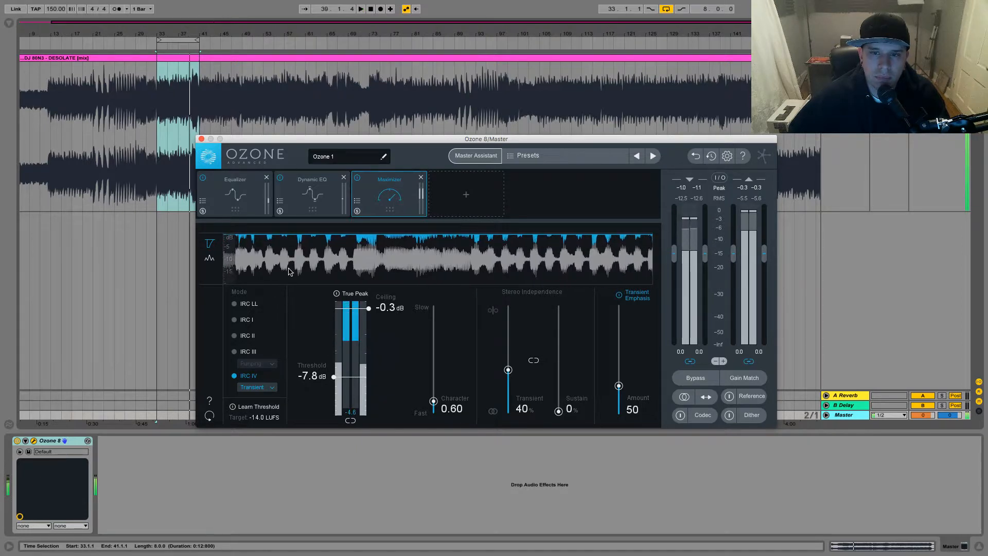
{"action": "key", "text": "space"}
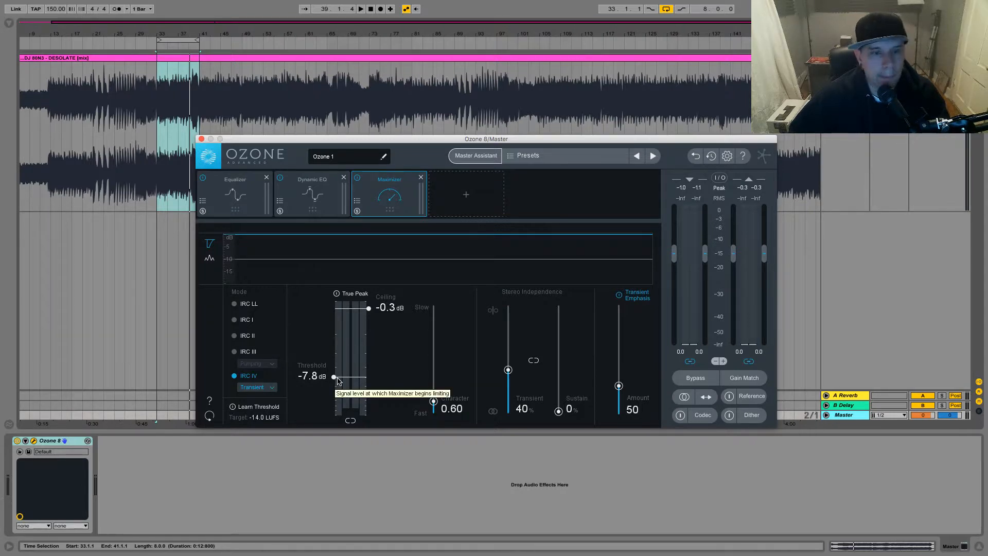
Step: Add an Imager module to the signal chain and place it before the Maximizer
{"action": "left_click", "coordinate": [468, 198]}
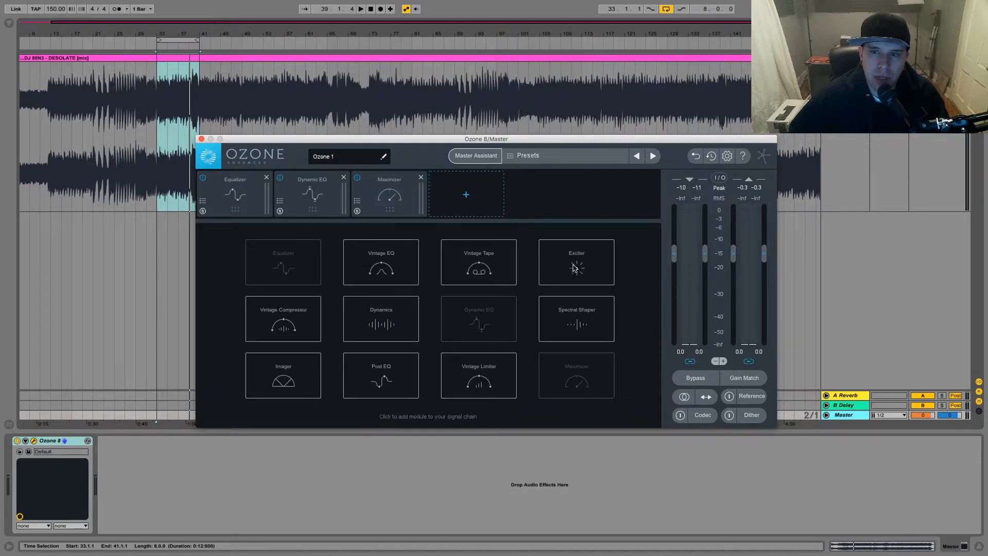
{"action": "left_click", "coordinate": [308, 373]}
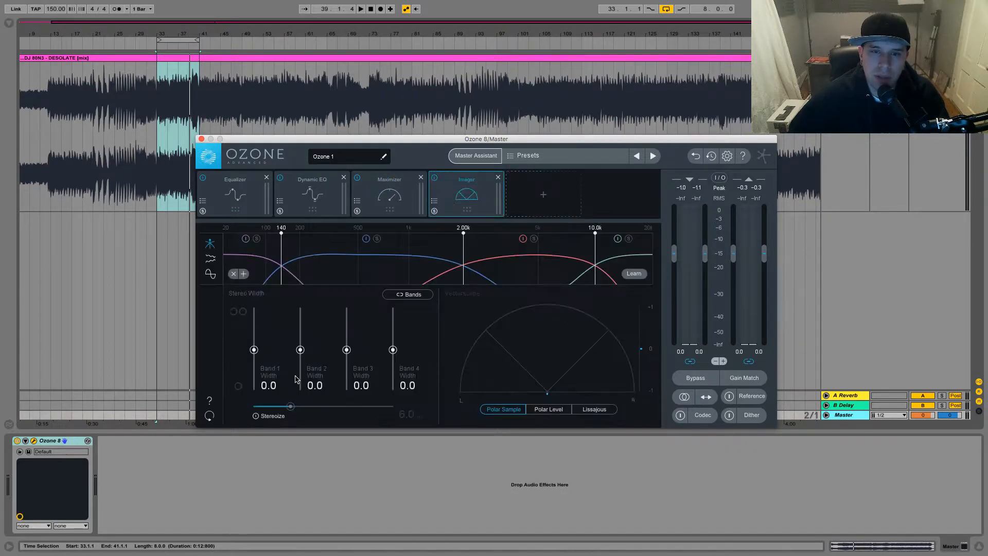
{"action": "left_click_drag", "start_coordinate": [466, 190], "coordinate": [388, 192]}
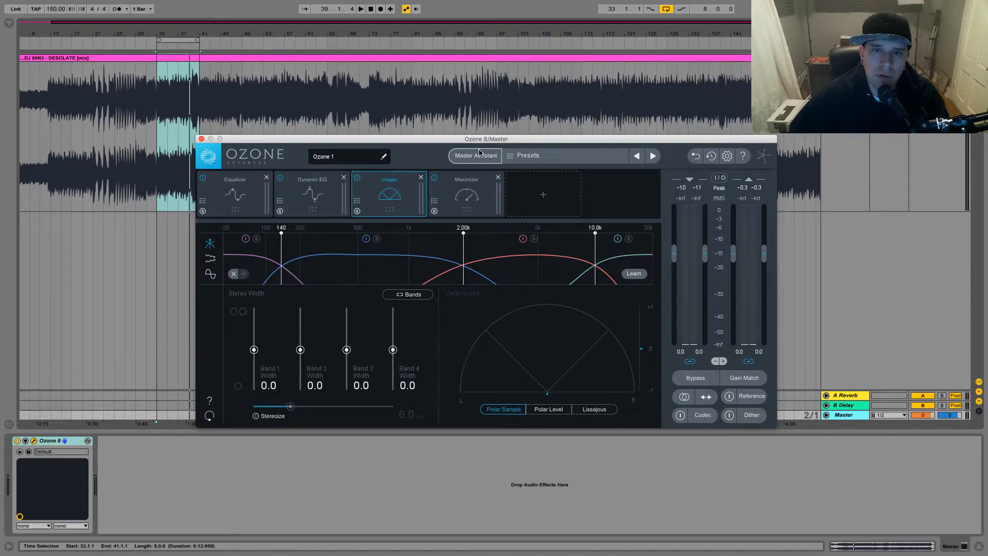
Step: Solo the Imager's lowest band, set its width to -100 and compare the loop's stereo image before and after
{"action": "left_click", "coordinate": [468, 199]}
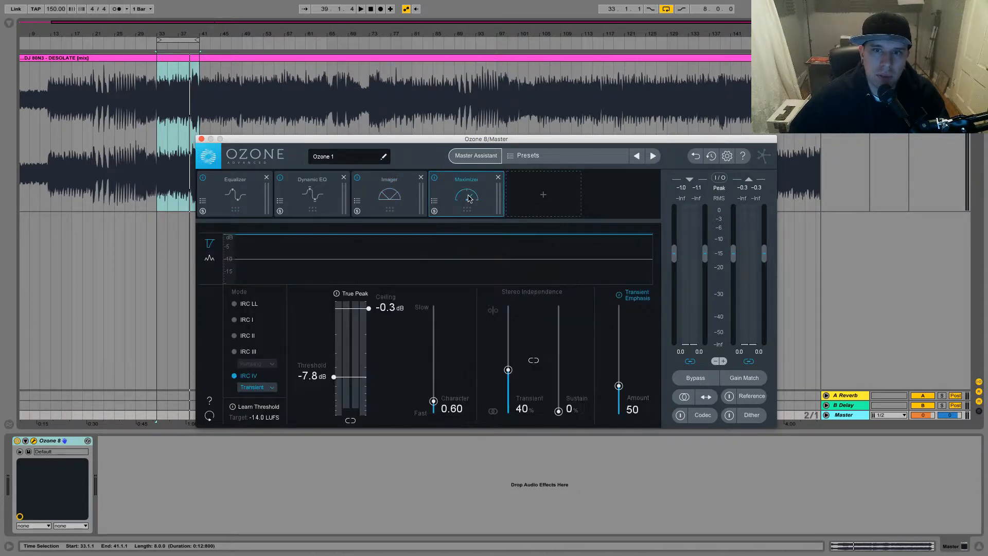
{"action": "left_click", "coordinate": [374, 198]}
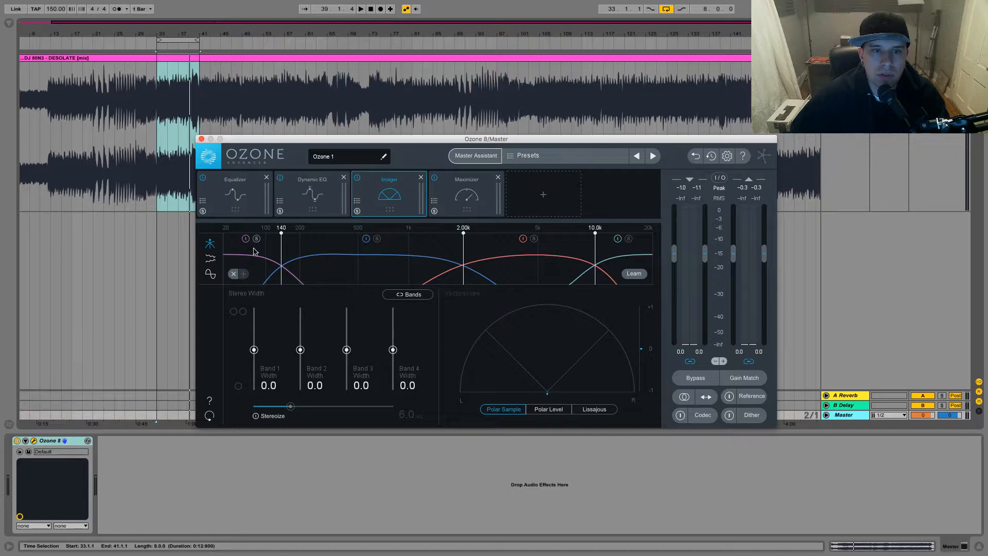
{"action": "key", "text": "space"}
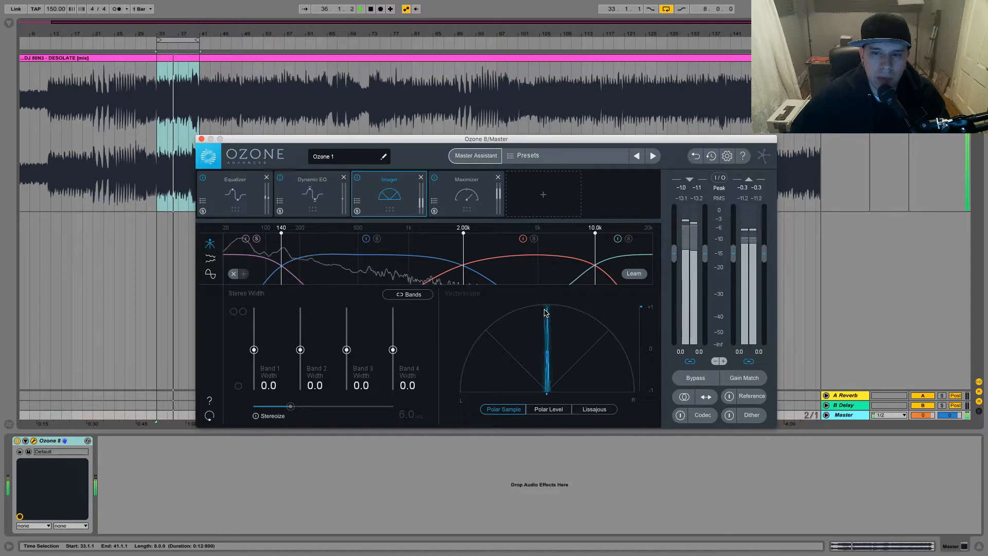
{"action": "left_click_drag", "start_coordinate": [254, 349], "coordinate": [252, 412]}
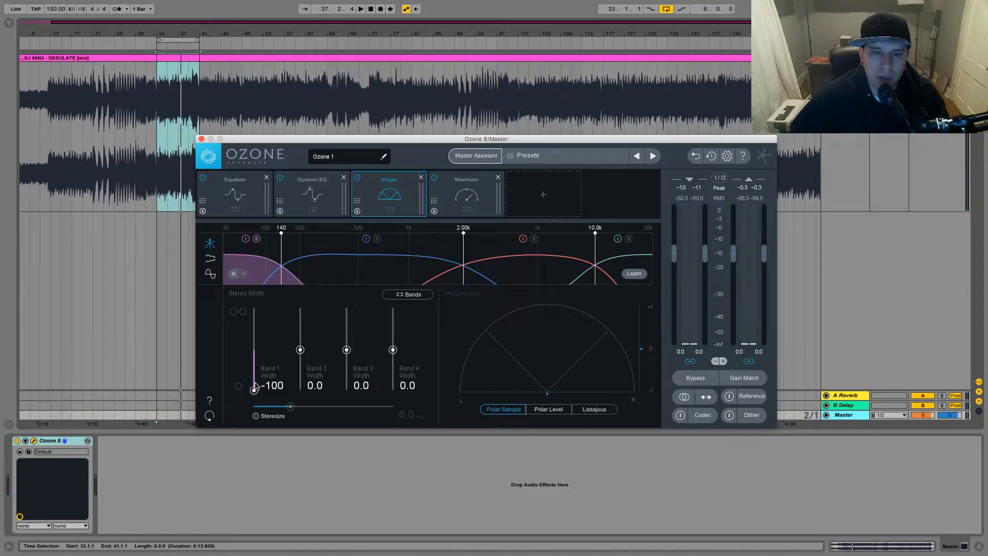
{"action": "key", "text": "space"}
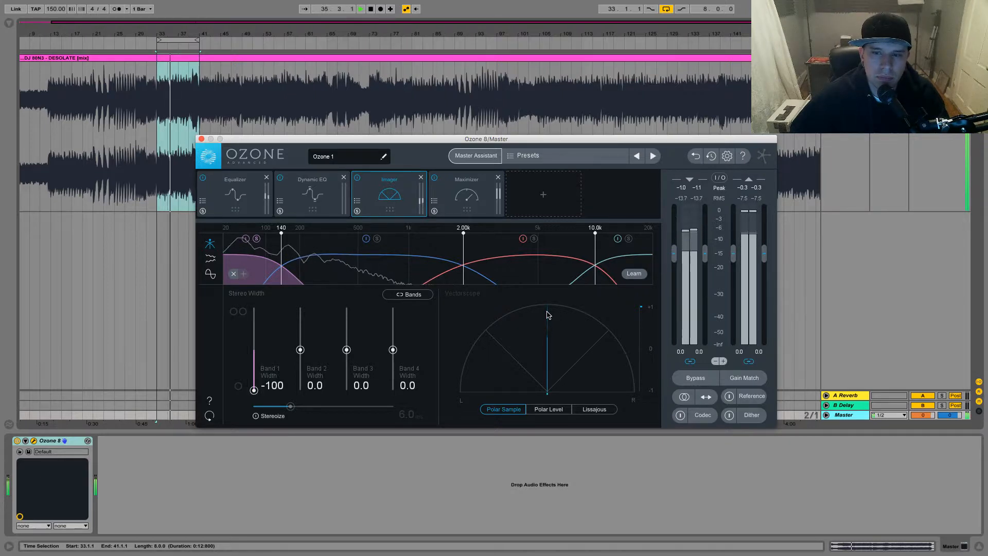
{"action": "key", "text": "space"}
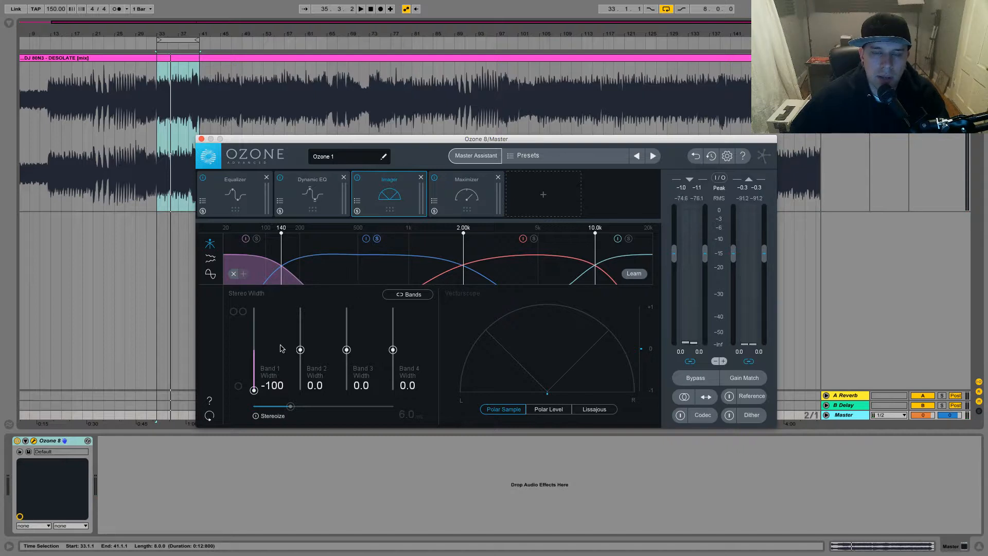
Step: Solo the Imager's Bands 2 and 3 in turn and play the loop to examine each band's stereo spread
{"action": "key", "text": "space"}
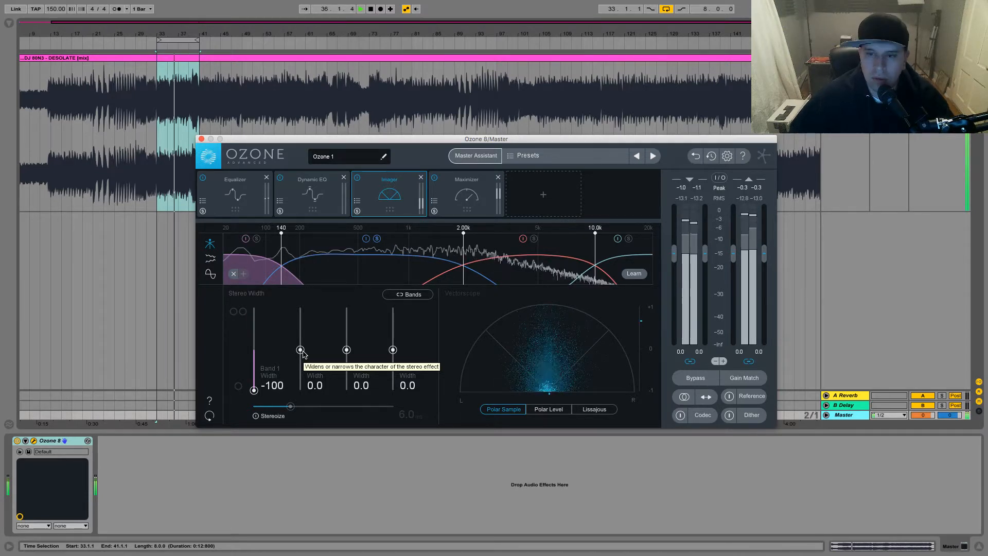
{"action": "key", "text": "space"}
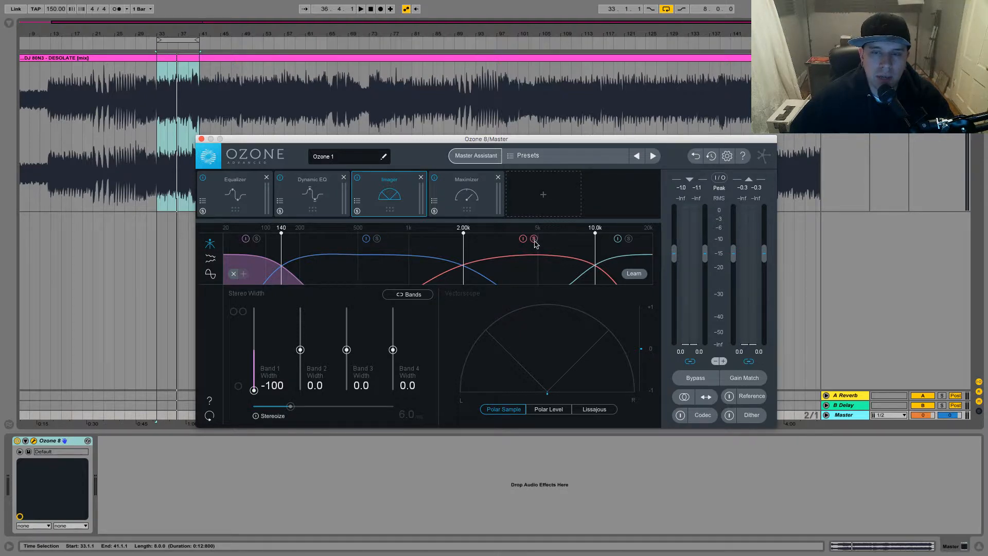
{"action": "key", "text": "space"}
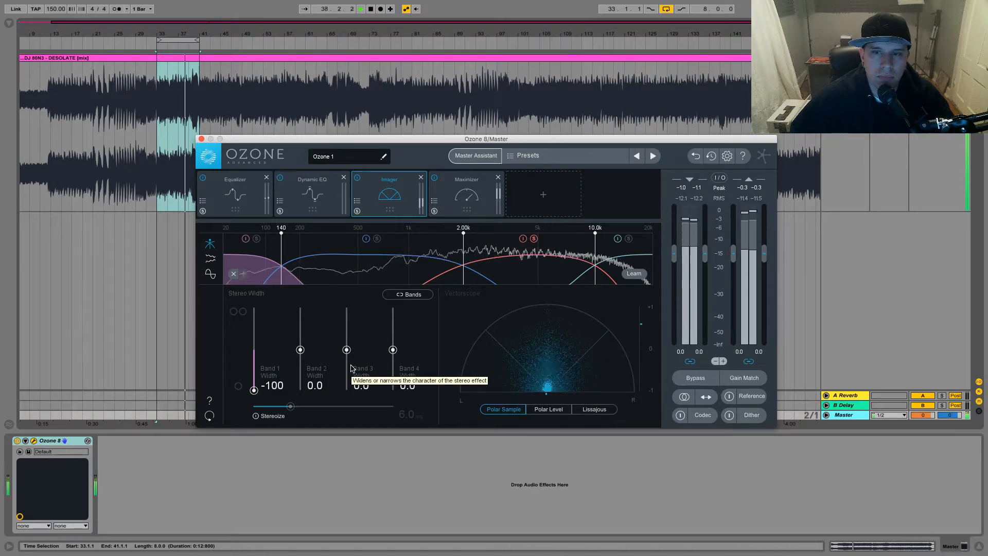
{"action": "key", "text": "space"}
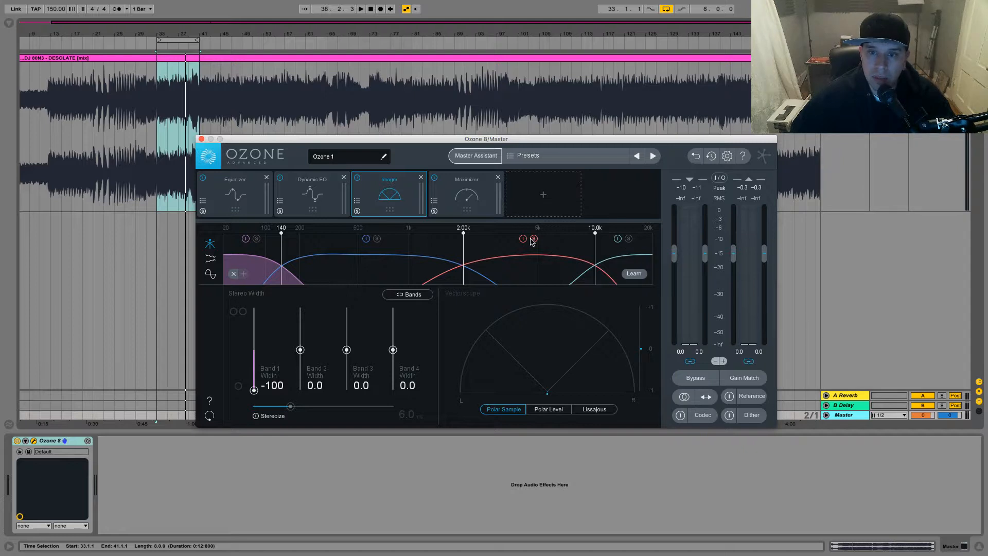
Step: Solo the Imager's Band 4, narrow its width to -11.4 and audition the full loop without solo
{"action": "key", "text": "space"}
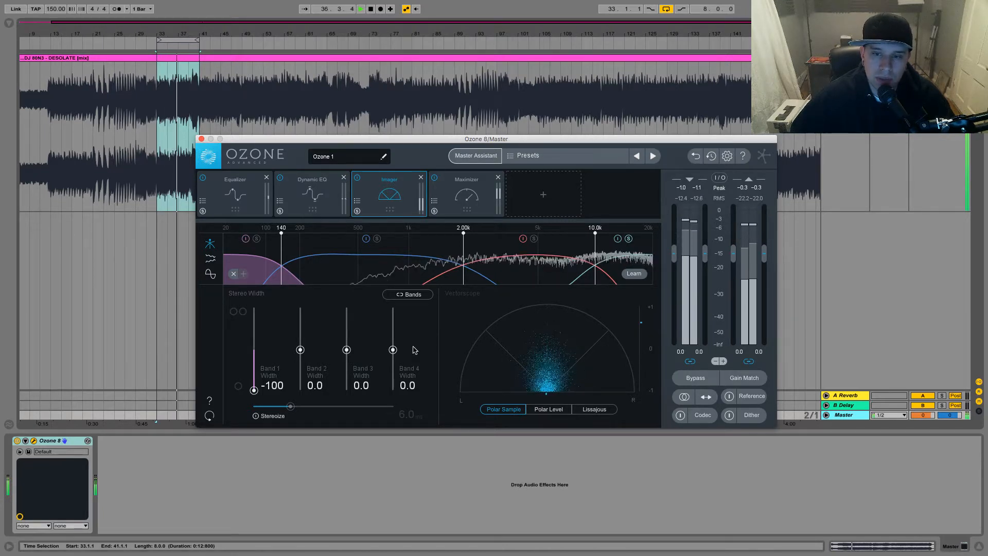
{"action": "left_click_drag", "start_coordinate": [393, 349], "coordinate": [393, 355]}
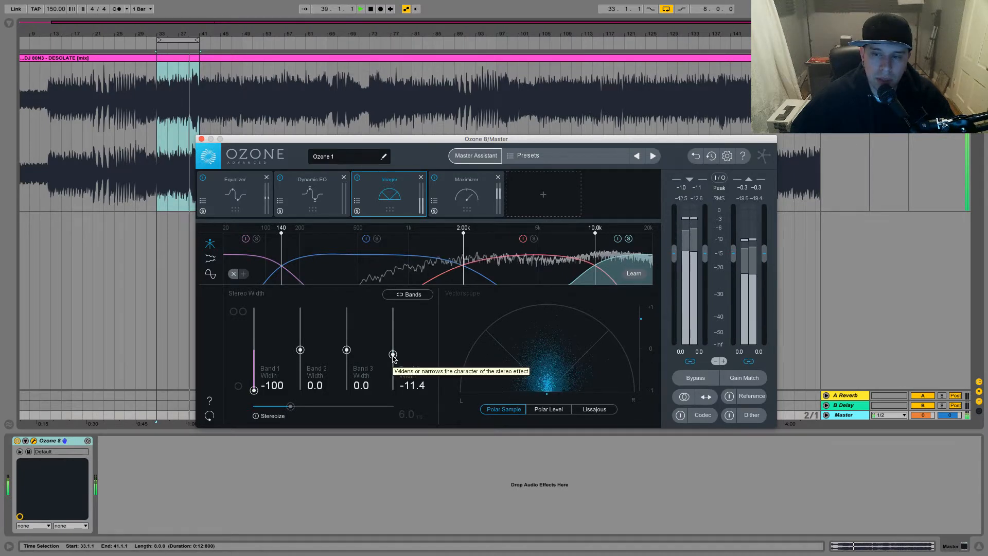
{"action": "key", "text": "space"}
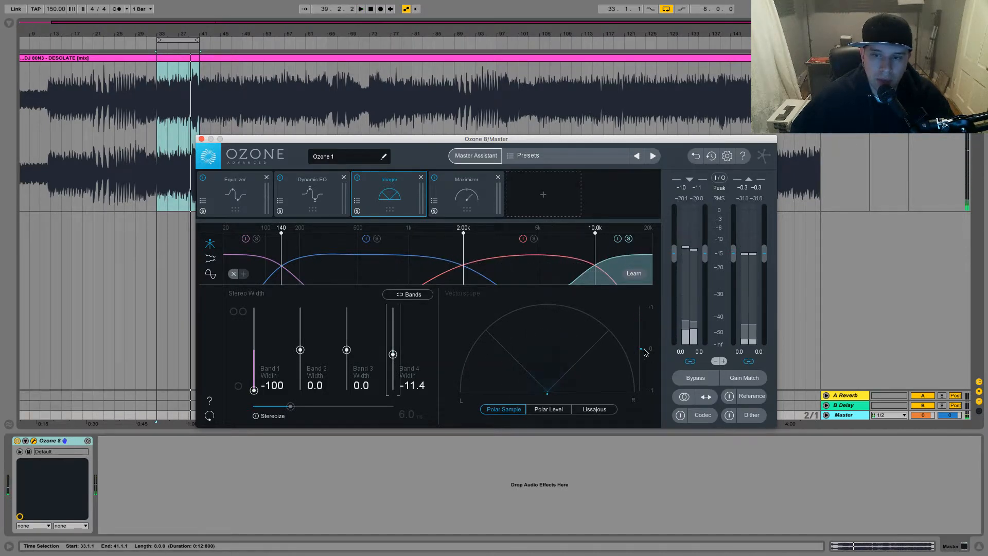
{"action": "key", "text": "space"}
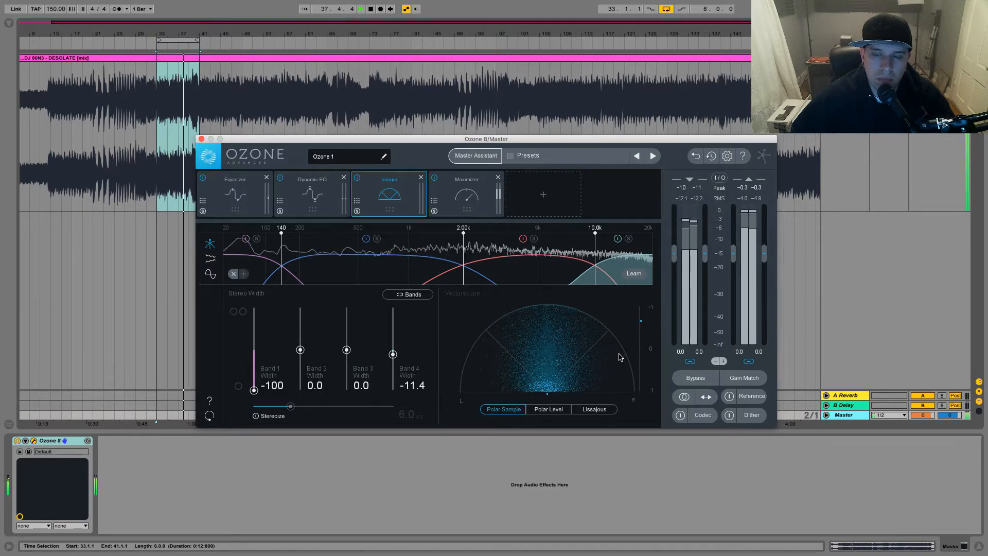
{"action": "key", "text": "space"}
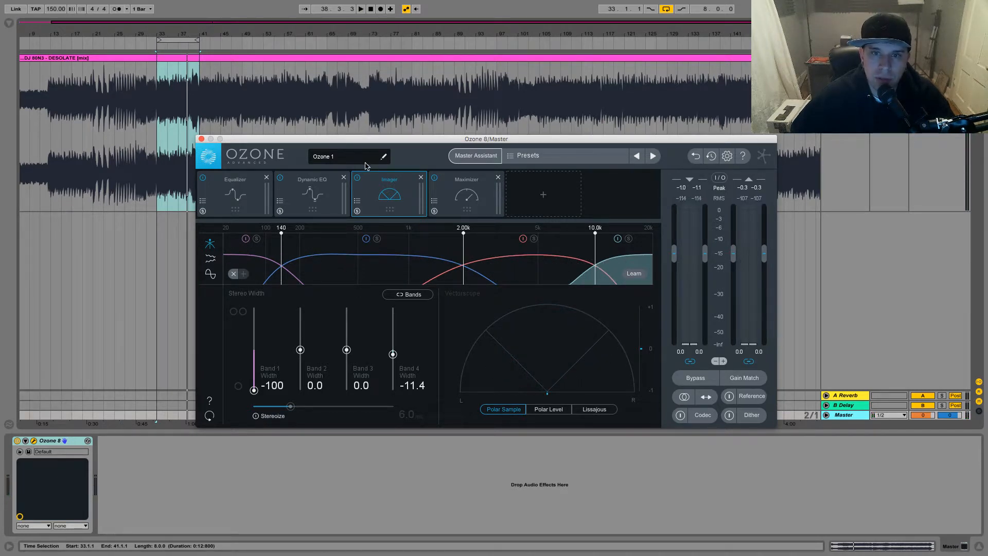
Step: Add an Exciter module to the signal chain and place it between the Dynamic EQ and the Imager
{"action": "left_click", "coordinate": [541, 198]}
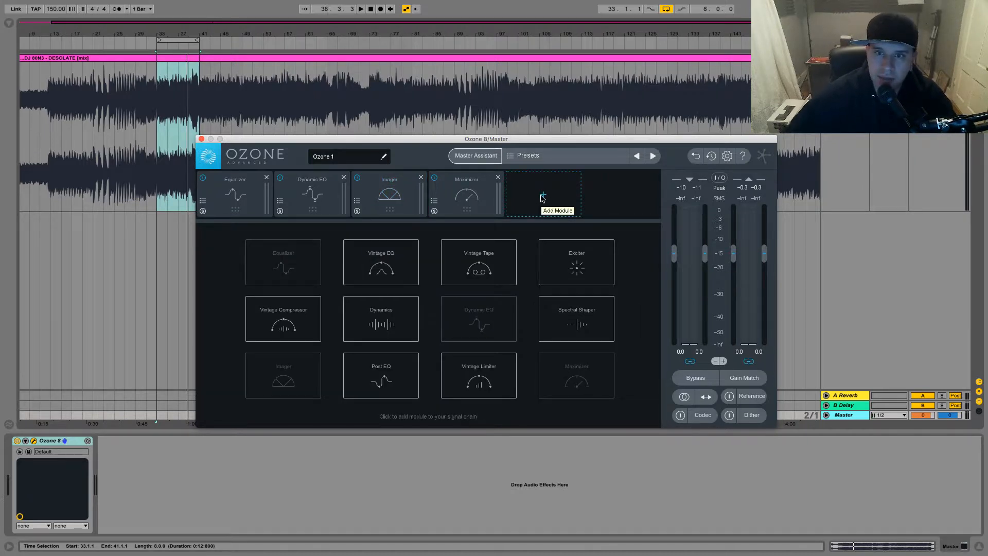
{"action": "left_click", "coordinate": [575, 262]}
{"action": "left_click_drag", "start_coordinate": [555, 199], "coordinate": [397, 216]}
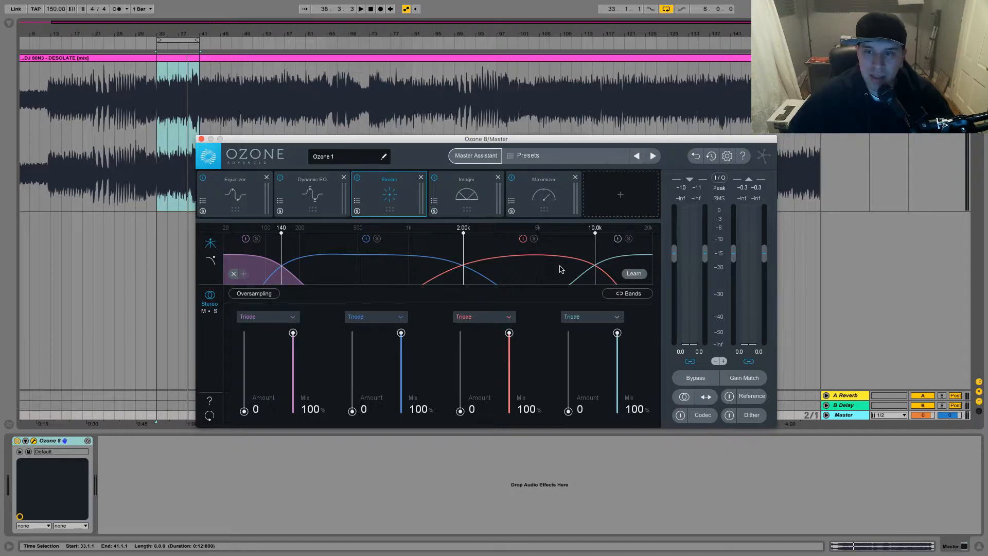
{"action": "left_click", "coordinate": [441, 186]}
{"action": "left_click", "coordinate": [400, 198]}
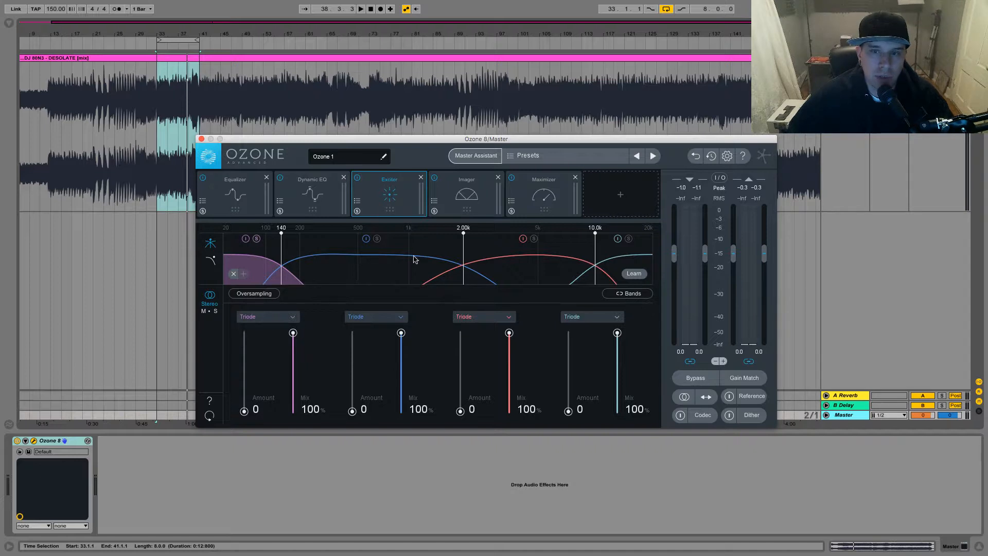
Step: Solo the Exciter's lowest band in Triode mode, set its amount to 3.0 while the loop plays, and unsolo it
{"action": "left_click", "coordinate": [275, 317]}
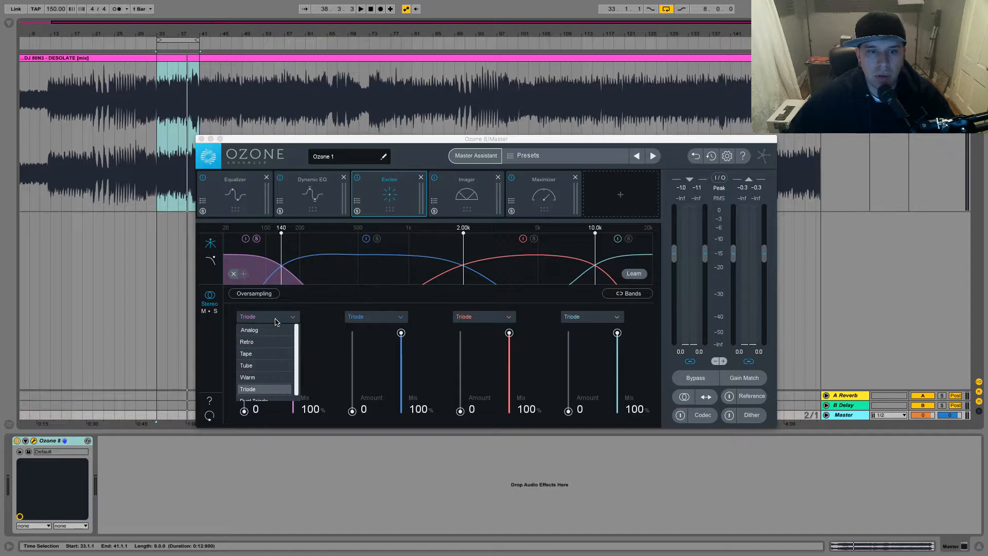
{"action": "left_click", "coordinate": [335, 322]}
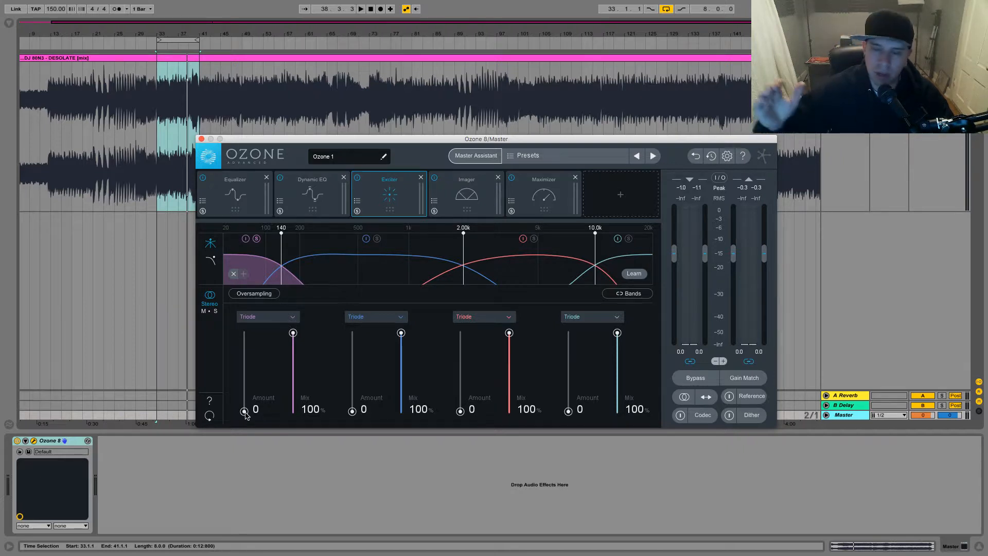
{"action": "key", "text": "space"}
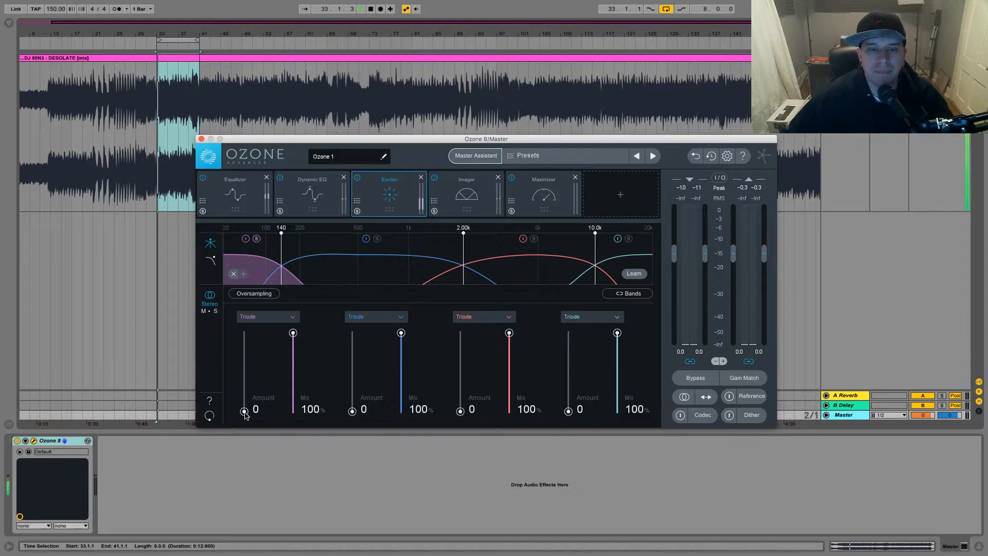
{"action": "left_click_drag", "start_coordinate": [245, 411], "coordinate": [237, 330]}
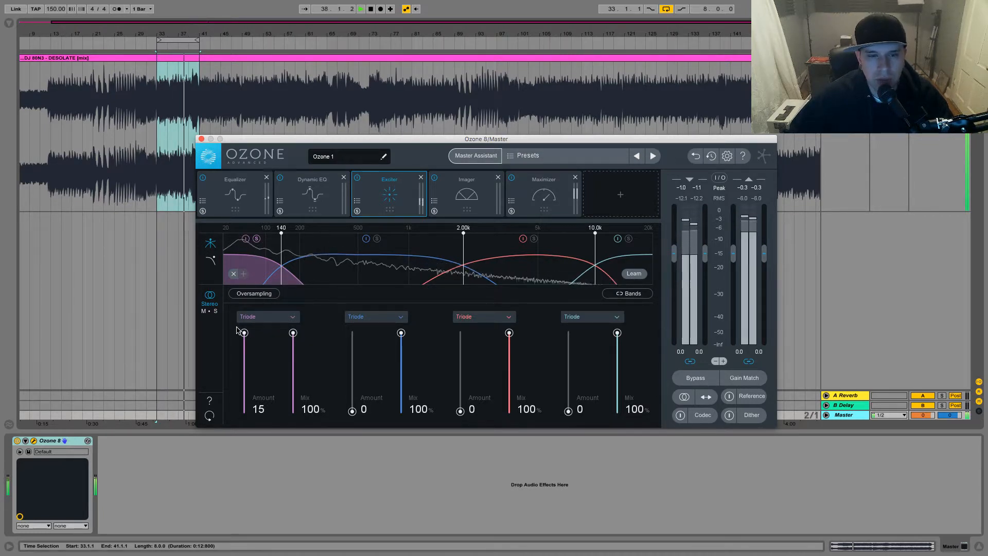
{"action": "left_click_drag", "start_coordinate": [237, 331], "coordinate": [244, 395]}
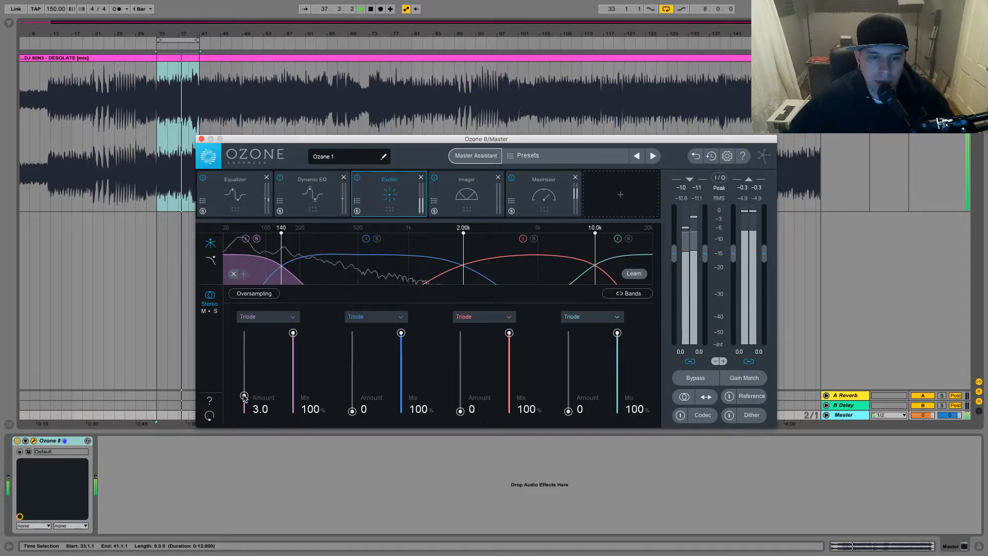
{"action": "left_click", "coordinate": [257, 239]}
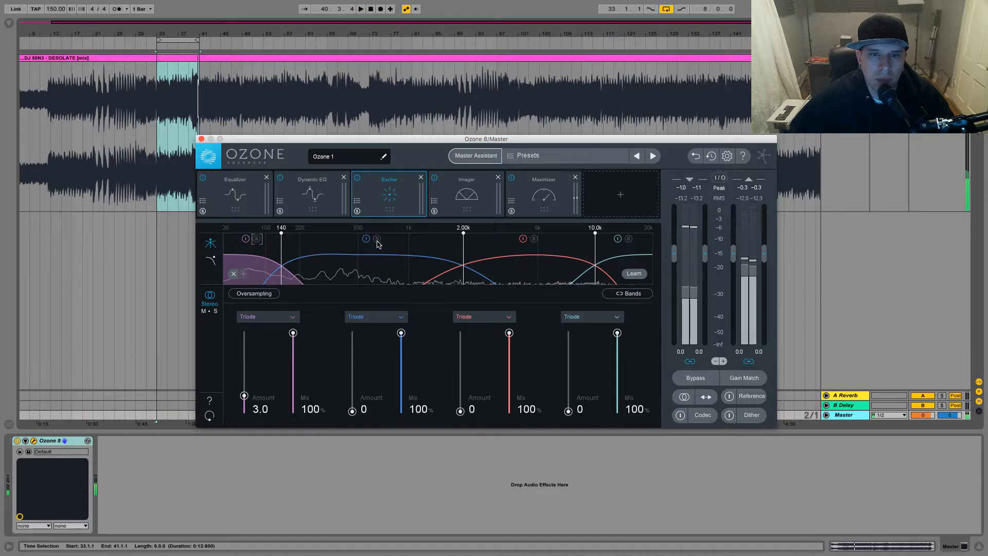
Step: Solo the Exciter's second band and set its amount to 4.5 while the loop plays
{"action": "left_click", "coordinate": [377, 239]}
{"action": "key", "text": "space"}
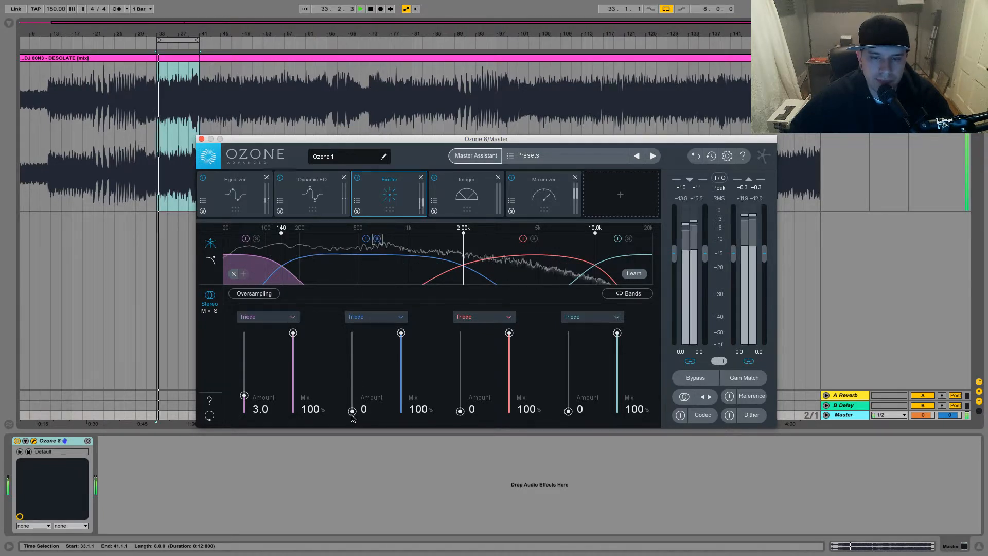
{"action": "left_click_drag", "start_coordinate": [351, 411], "coordinate": [352, 390]}
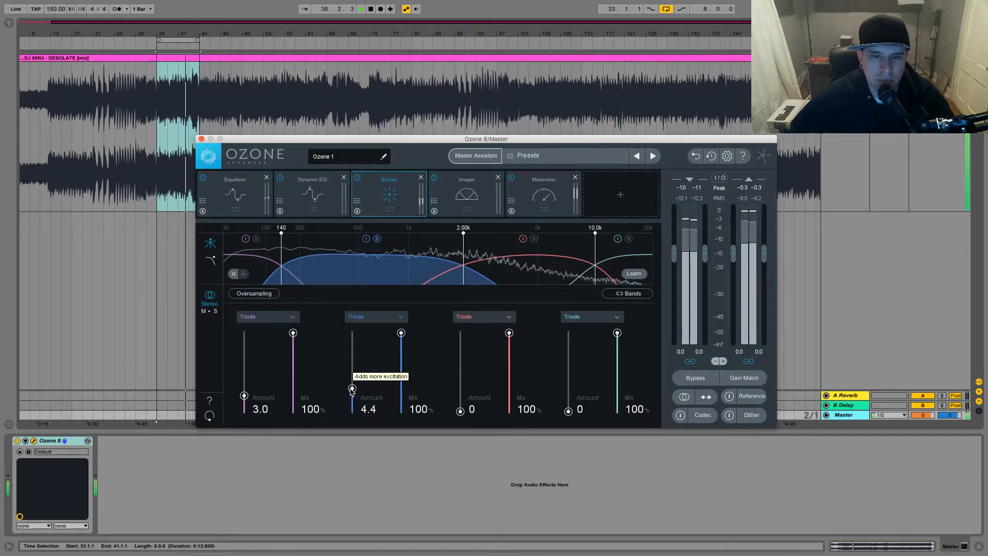
{"action": "left_click_drag", "start_coordinate": [352, 390], "coordinate": [352, 389]}
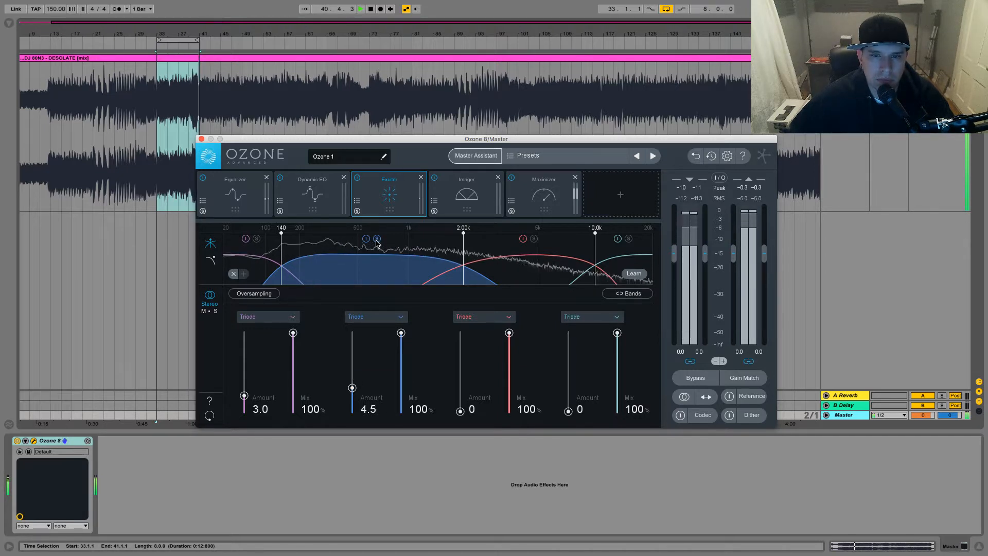
Step: Solo the Exciter's two upper bands in turn and set the amounts to 5.0 for the third and 9.0 for the fourth
{"action": "left_click", "coordinate": [534, 238]}
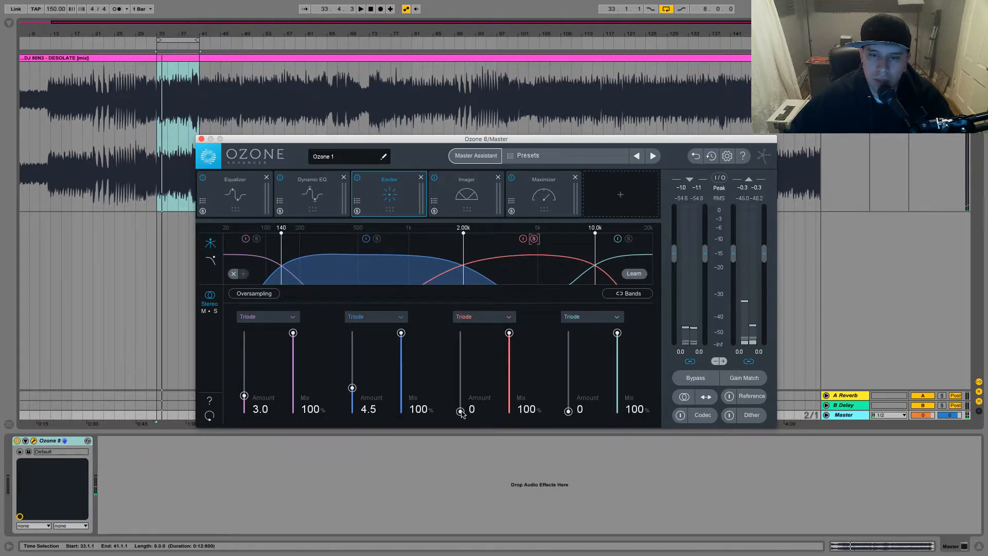
{"action": "left_click_drag", "start_coordinate": [460, 411], "coordinate": [461, 384]}
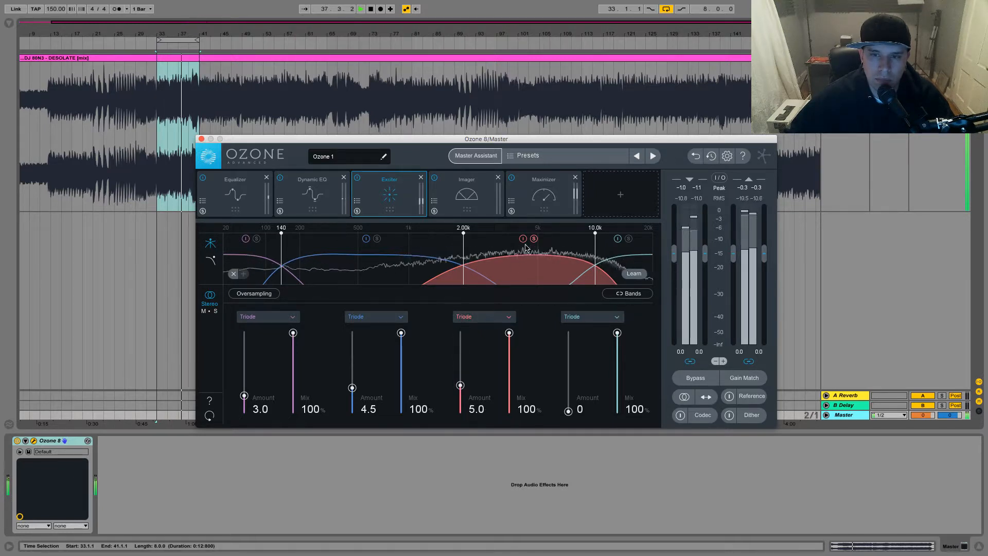
{"action": "left_click", "coordinate": [628, 239]}
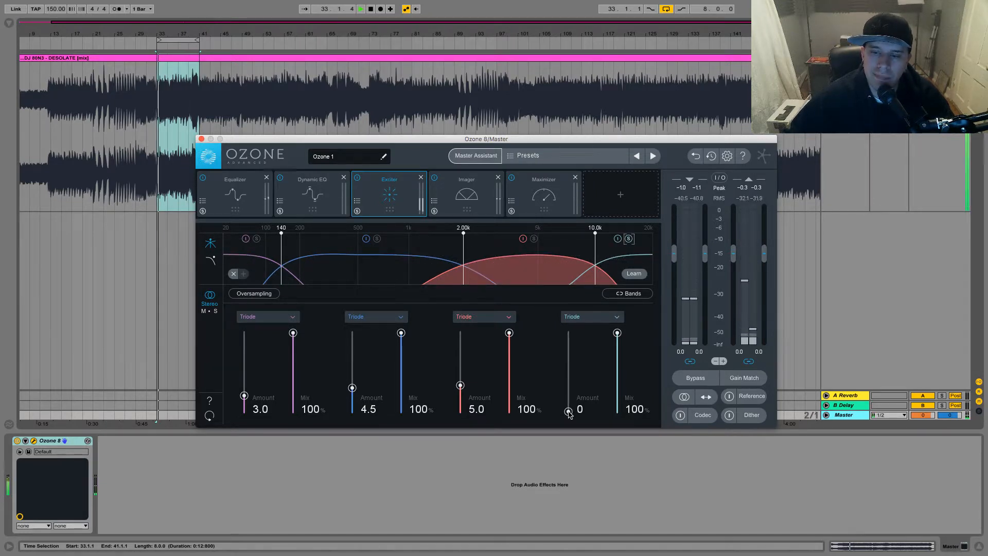
{"action": "left_click_drag", "start_coordinate": [568, 412], "coordinate": [570, 367]}
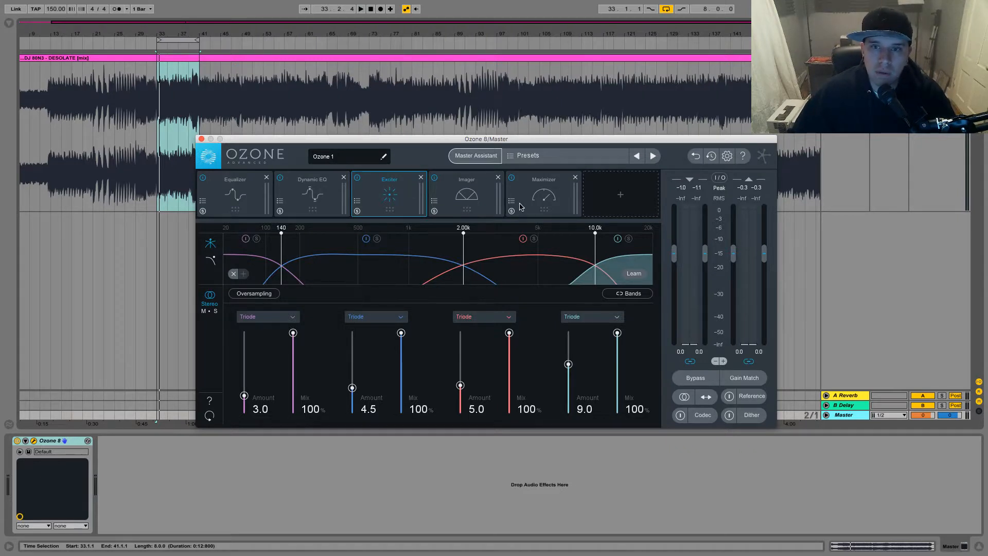
Step: Enable Dither and check its bit depth, dither amount and noise shaping settings
{"action": "left_click", "coordinate": [728, 416]}
{"action": "left_click", "coordinate": [752, 415]}
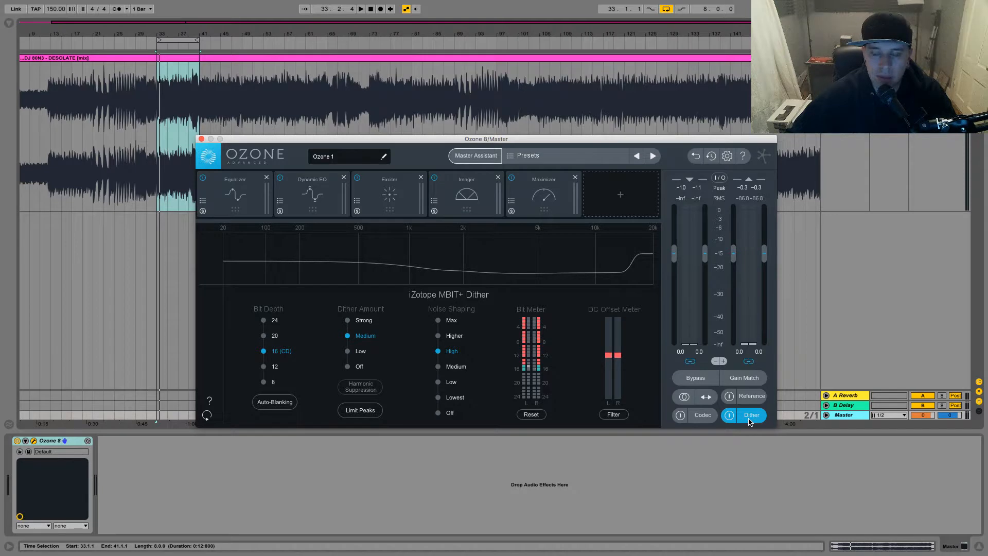
{"action": "left_click", "coordinate": [749, 419]}
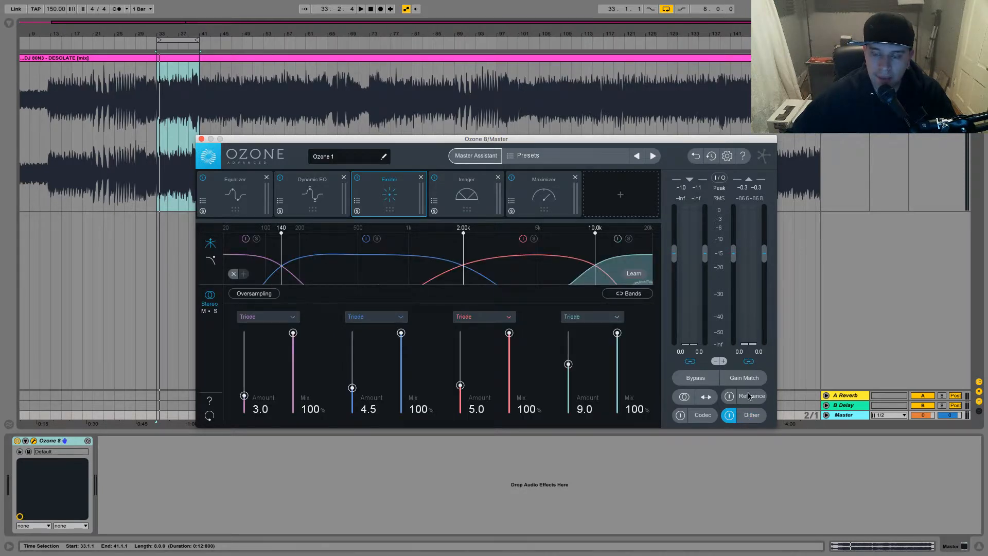
Step: Show the Codec Preview settings and set the constant bit rate to 320 kbps for AAC
{"action": "left_click", "coordinate": [703, 417]}
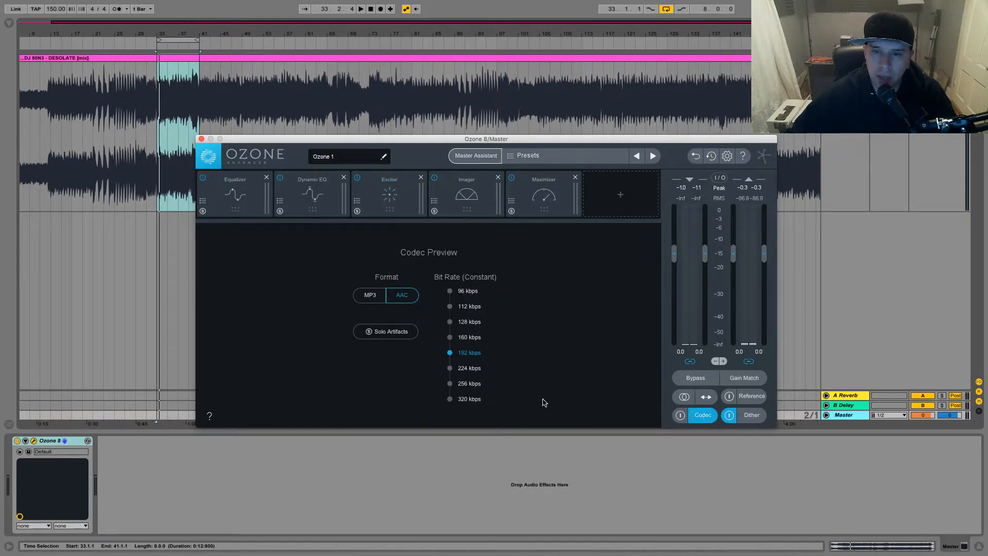
{"action": "left_click", "coordinate": [450, 399]}
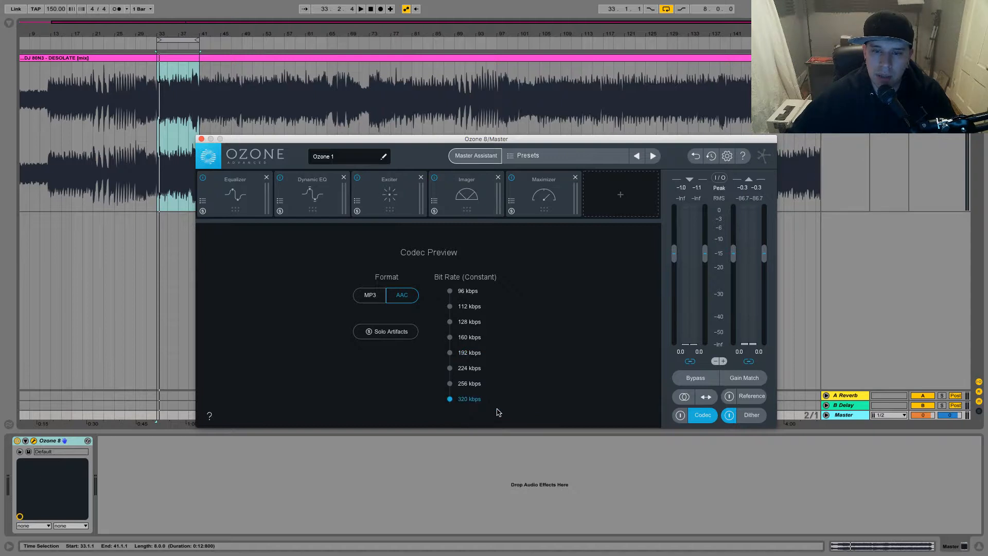
Step: Set the Codec Preview format to MP3 and enable the codec preview
{"action": "left_click", "coordinate": [369, 298]}
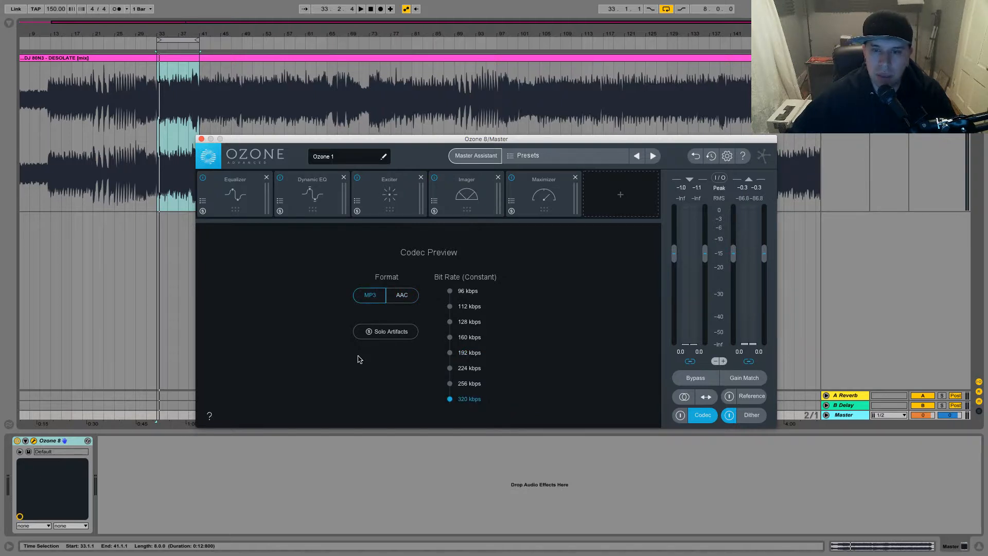
{"action": "left_click", "coordinate": [679, 414]}
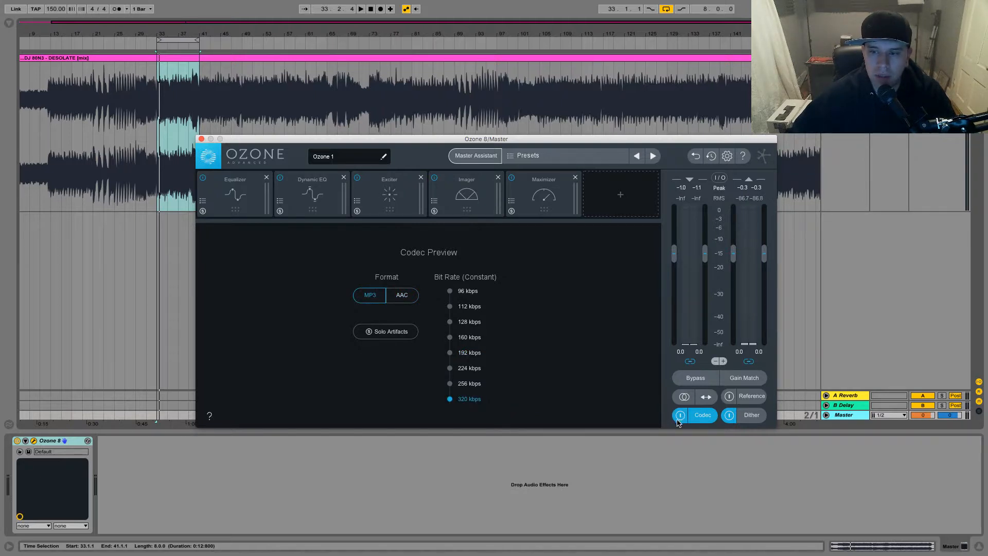
Step: Switch to the Session view and enlarge the mixer so the Master track's level meter and peak readout can be read
{"action": "left_click_drag", "start_coordinate": [310, 142], "coordinate": [261, 204]}
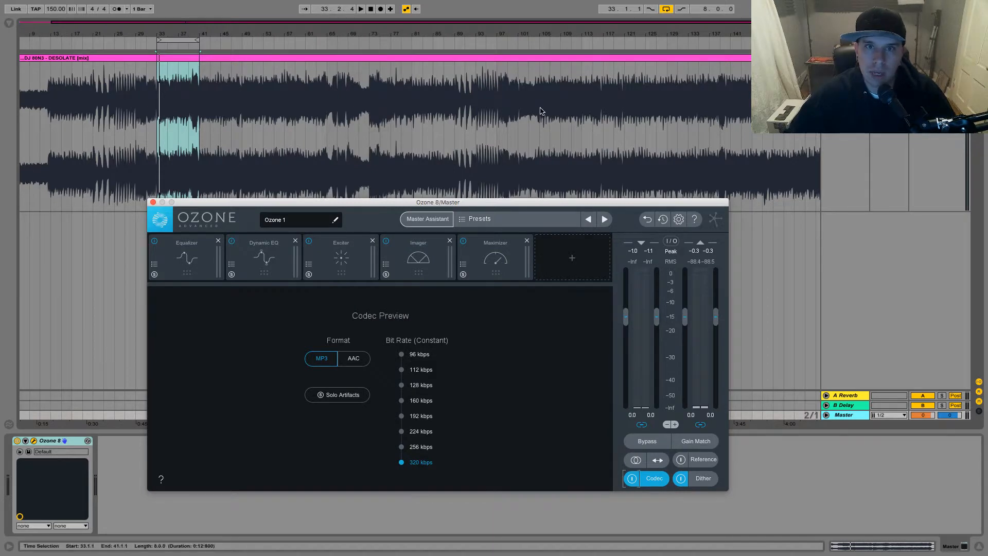
{"action": "left_click", "coordinate": [487, 10]}
{"action": "key", "text": "Tab"}
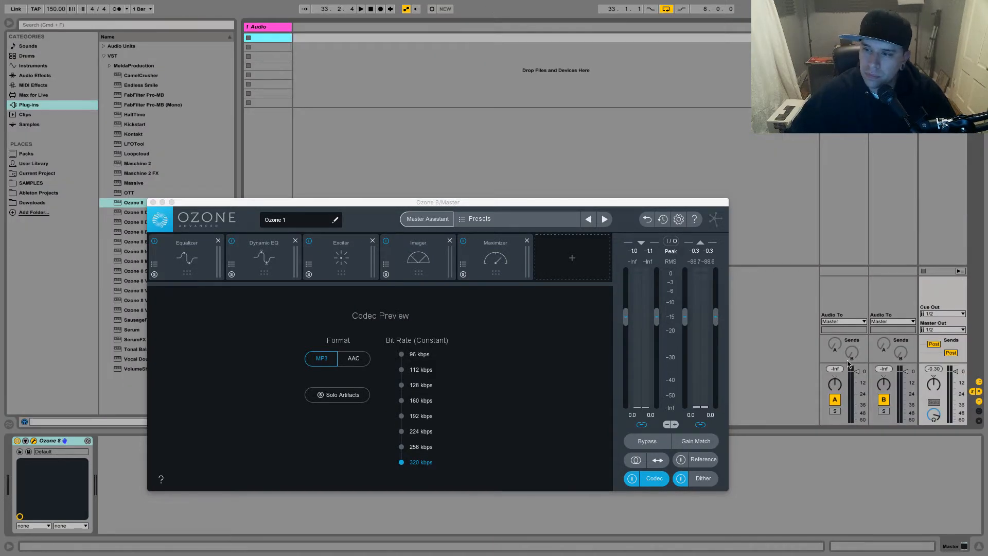
{"action": "left_click_drag", "start_coordinate": [847, 362], "coordinate": [842, 211]}
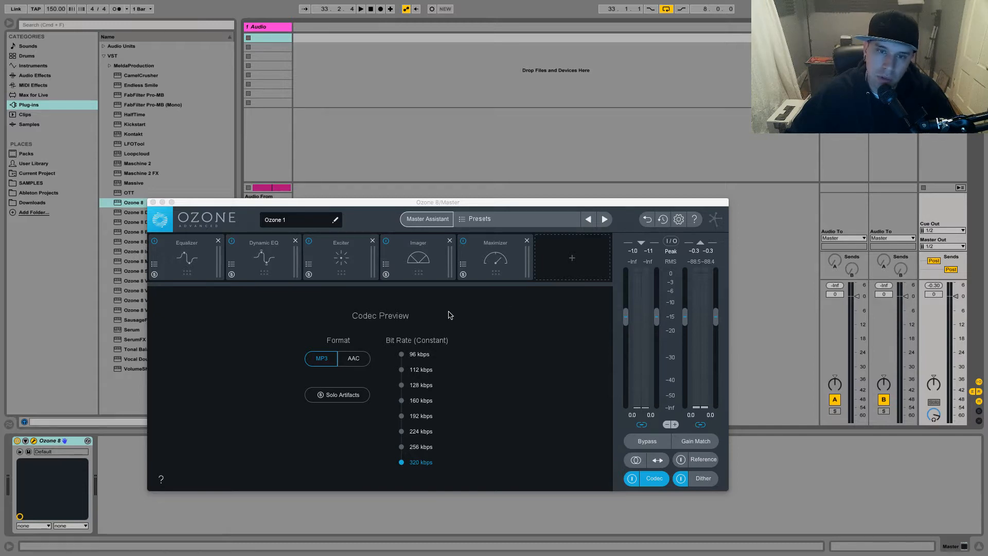
Step: Show the Maximizer settings and play the loop to check the Master track's peak level
{"action": "left_click", "coordinate": [482, 267]}
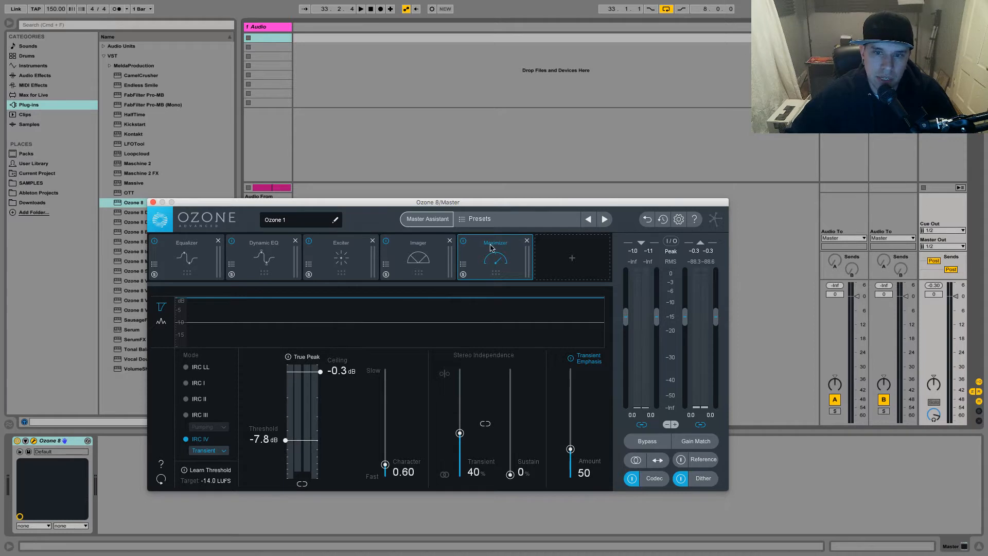
{"action": "key", "text": "space"}
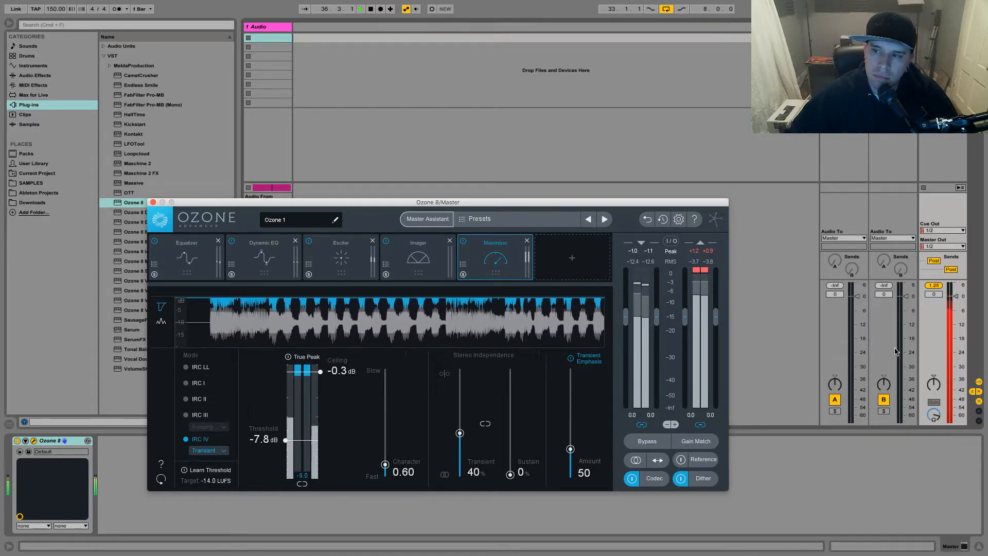
{"action": "key", "text": "space"}
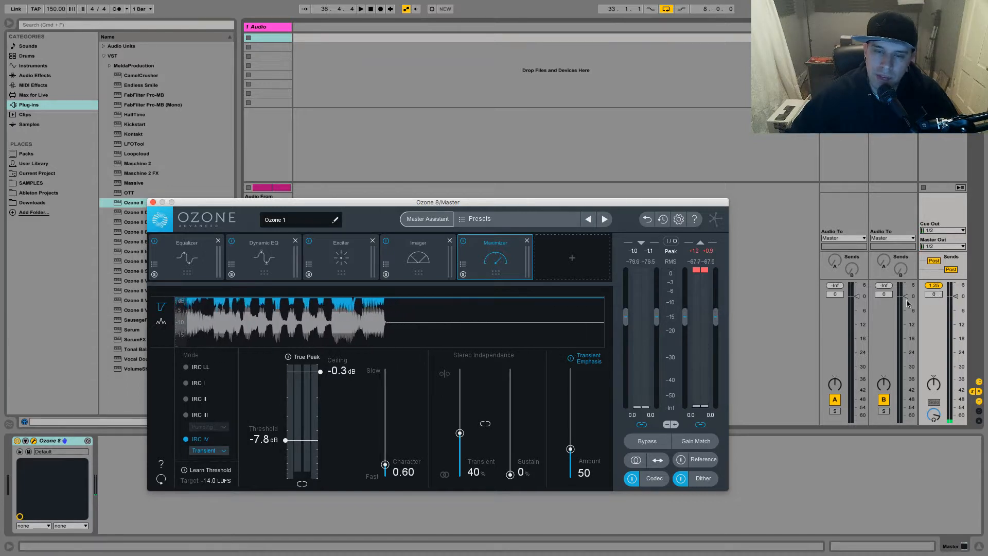
Step: Set the Maximizer's ceiling to -1.25 dB and play the loop to check the Master track's peak level
{"action": "double_click", "coordinate": [342, 373]}
{"action": "type", "text": "-1.25"}
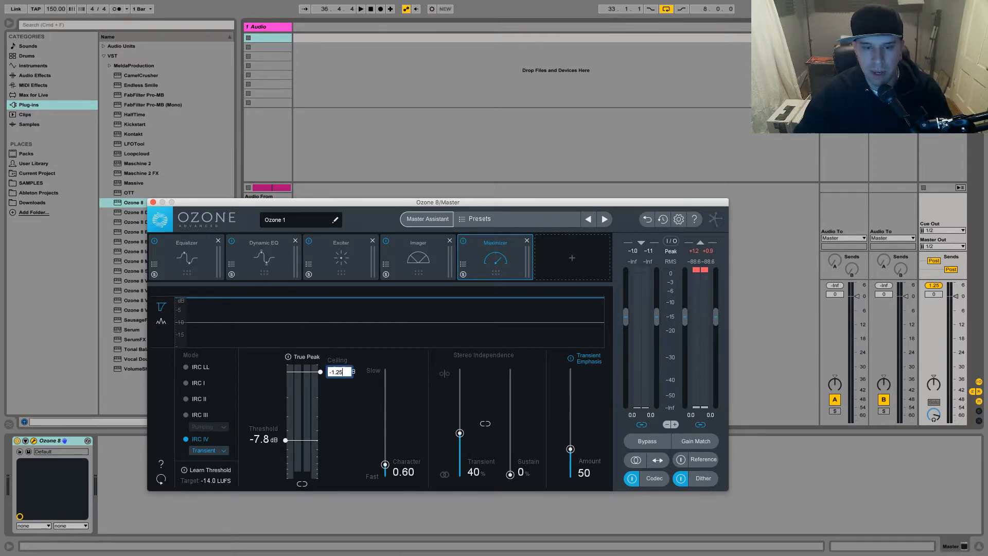
{"action": "key", "text": "Return"}
{"action": "key", "text": "space"}
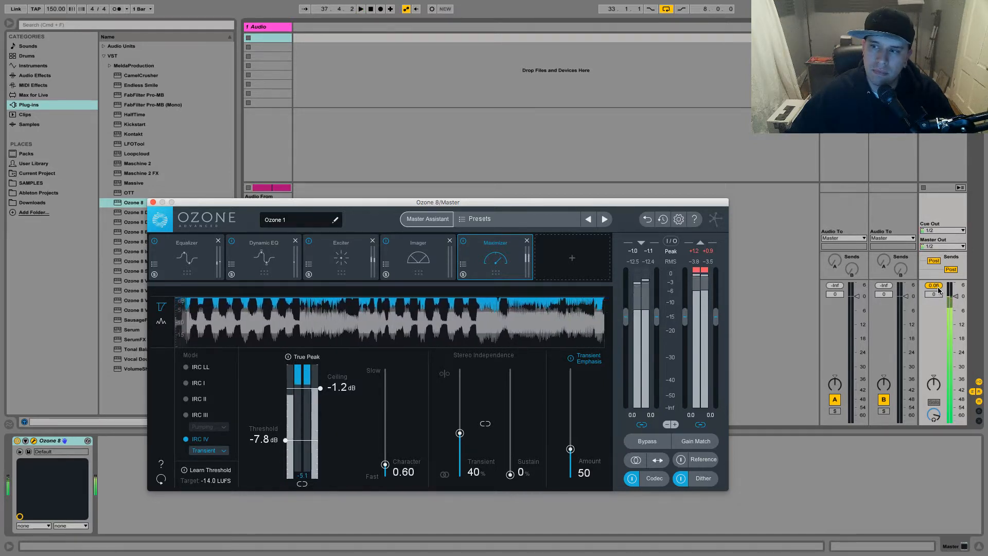
{"action": "key", "text": "space"}
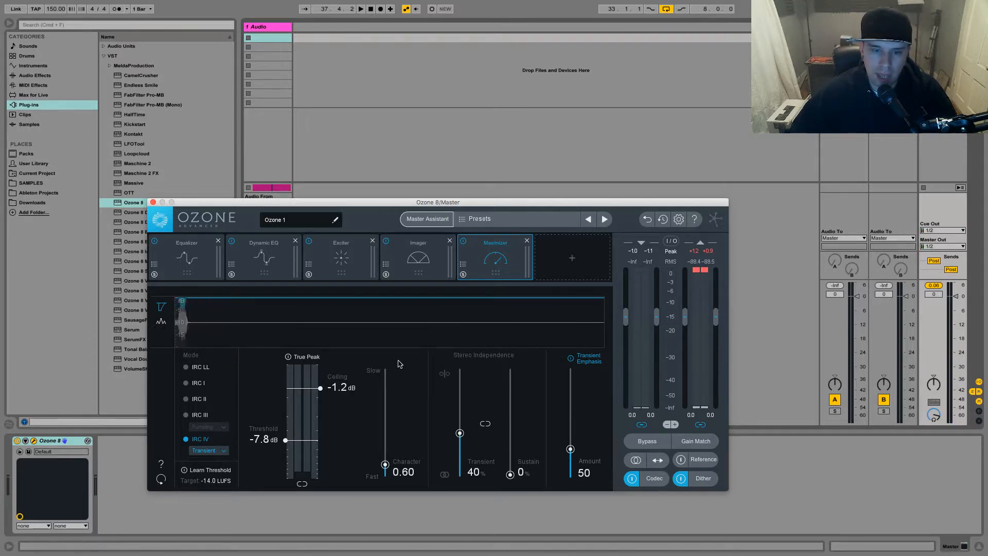
Step: Lower the Maximizer's ceiling to -1.3 dB, then reset the Master peak readout and replay the loop
{"action": "double_click", "coordinate": [338, 390]}
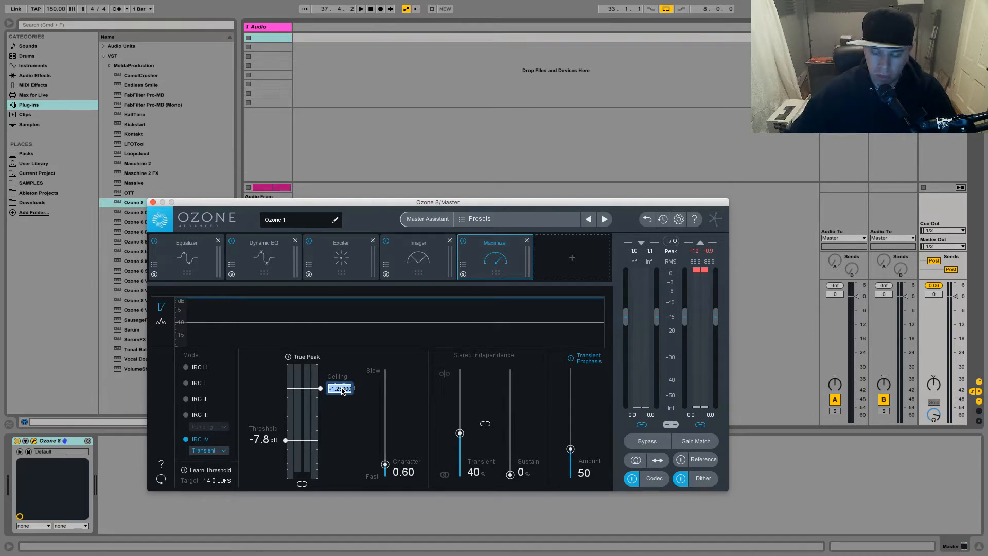
{"action": "left_click", "coordinate": [346, 390]}
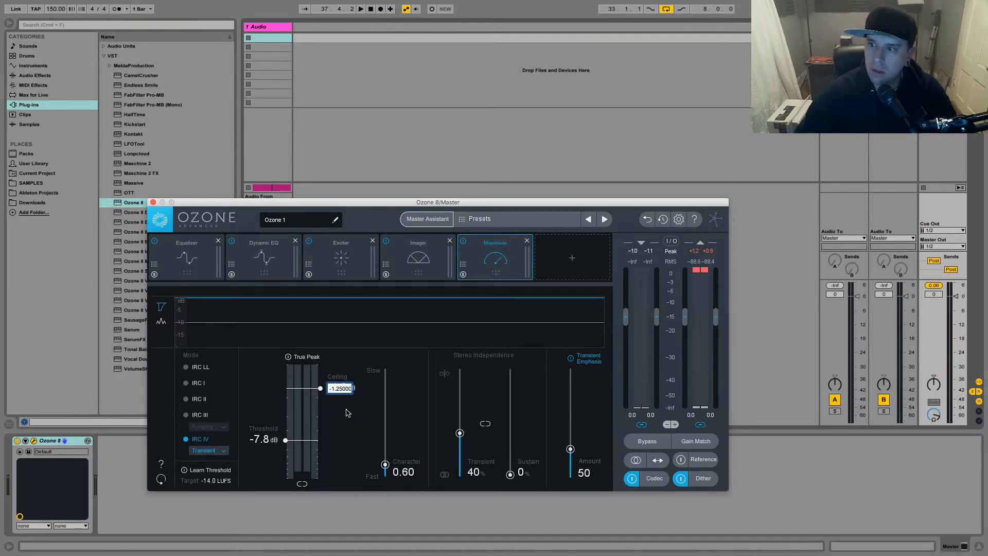
{"action": "key", "text": "BackSpace"}
{"action": "key", "text": "BackSpace"}
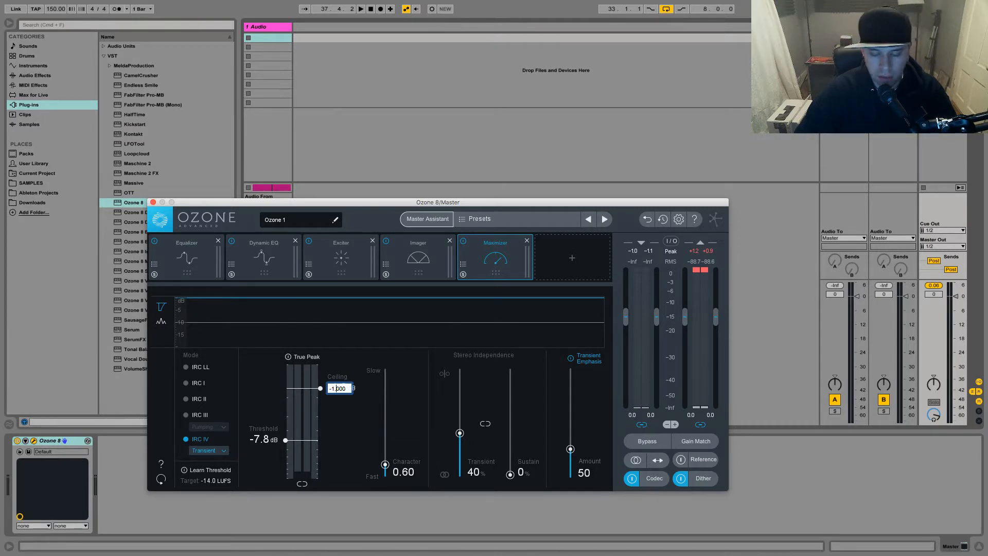
{"action": "type", "text": "3"}
{"action": "key", "text": "Return"}
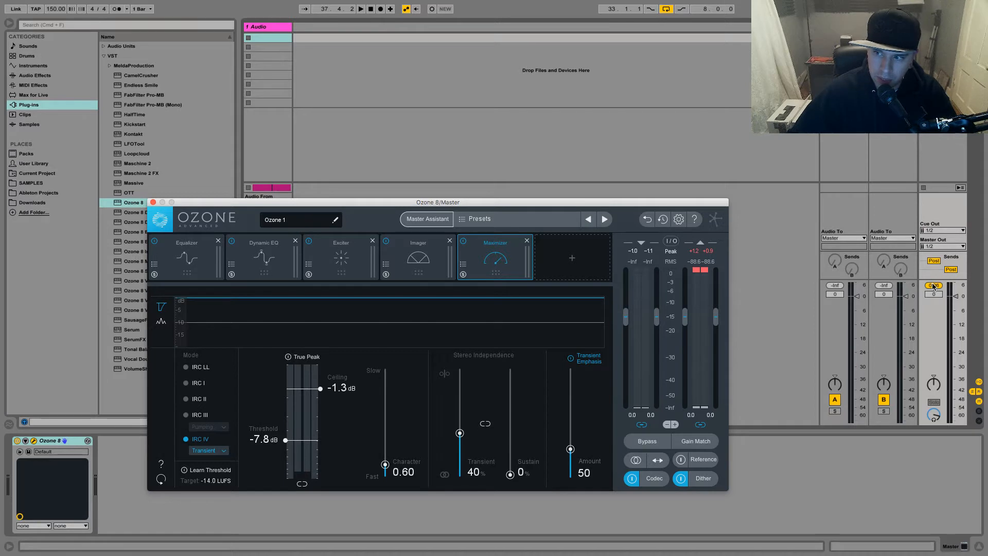
{"action": "left_click_drag", "start_coordinate": [934, 286], "coordinate": [874, 352]}
{"action": "key", "text": "space"}
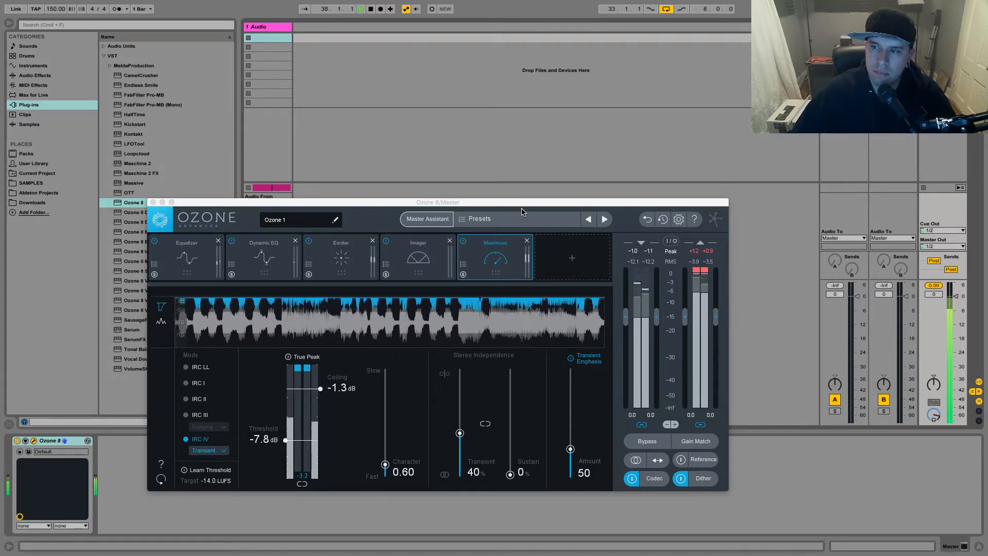
{"action": "key", "text": "space"}
Step: Lower the Maximizer's ceiling to -1.4 dB and recheck the Master peak level with a fresh readout while the loop plays
{"action": "left_click", "coordinate": [341, 392]}
{"action": "double_click", "coordinate": [342, 389]}
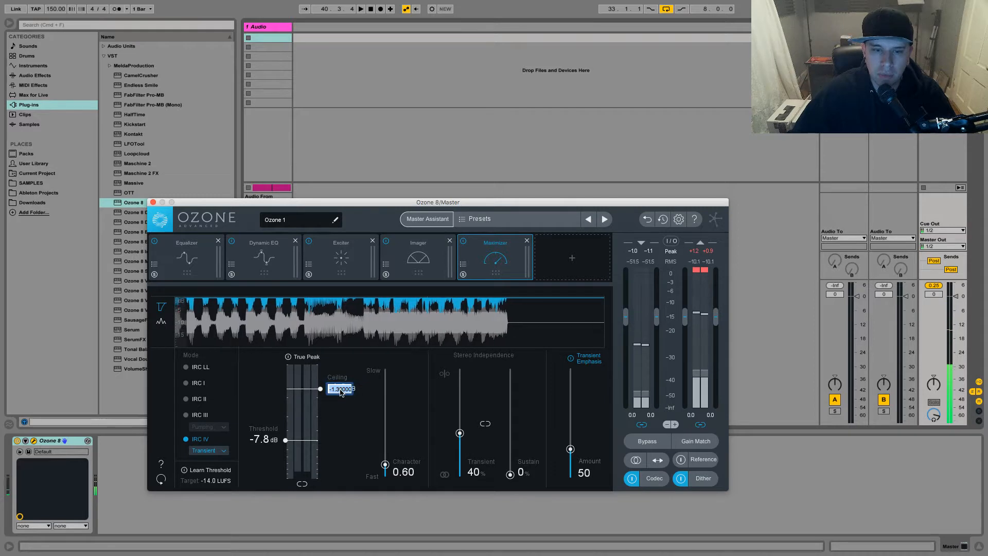
{"action": "type", "text": "-1.4"}
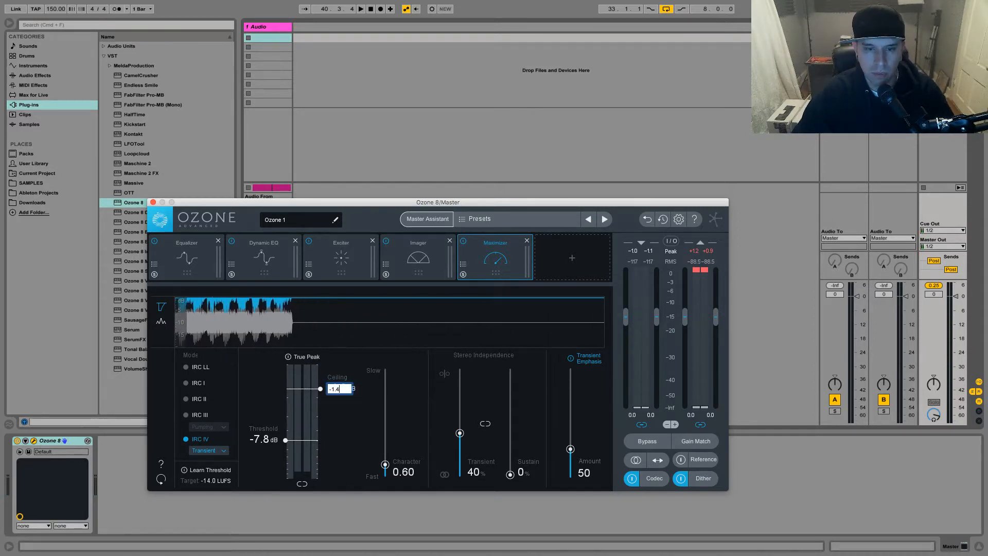
{"action": "key", "text": "Return"}
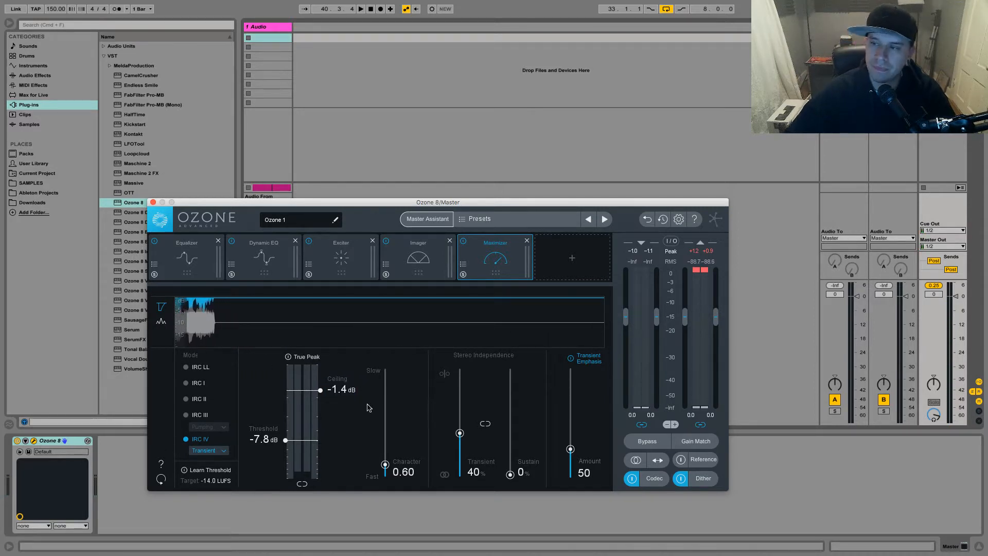
{"action": "left_click", "coordinate": [933, 286]}
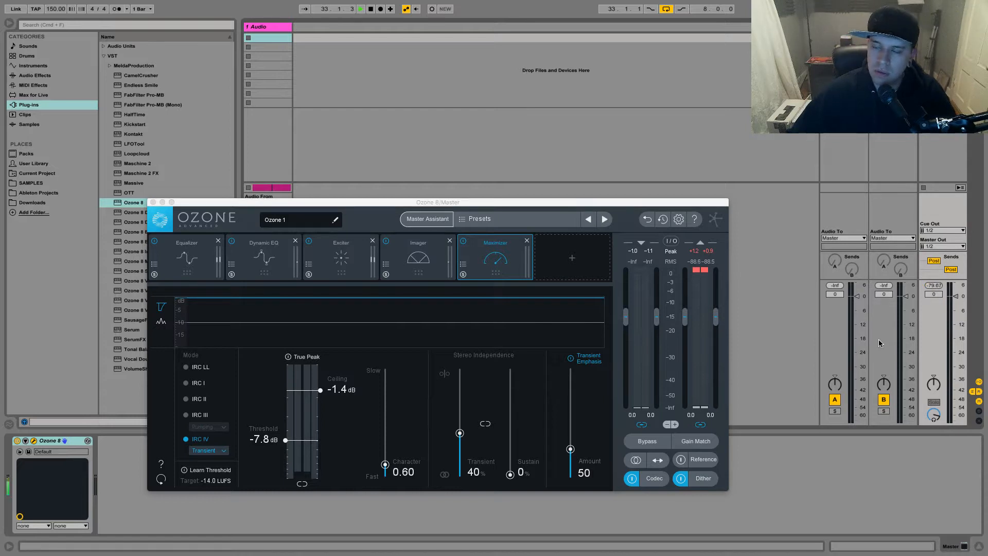
{"action": "key", "text": "space"}
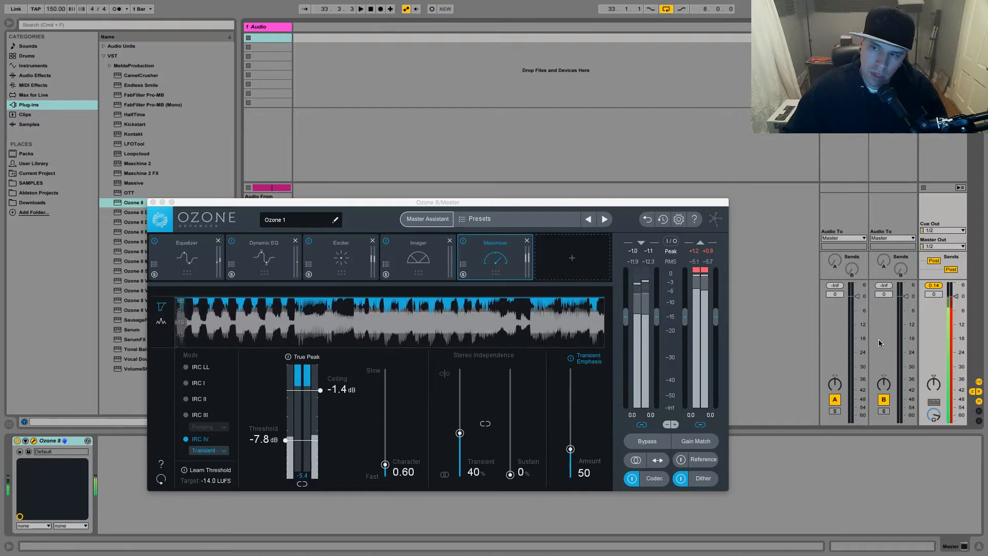
{"action": "key", "text": "space"}
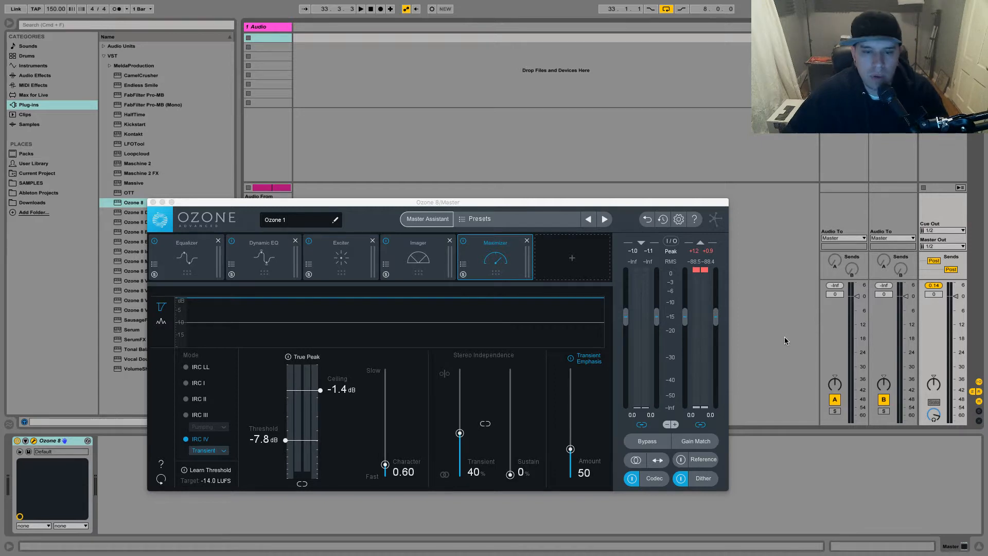
Step: Set the Maximizer's ceiling to -1.5 dB, reset the Master peak readout and play the loop again
{"action": "double_click", "coordinate": [339, 391]}
{"action": "type", "text": "-1."}
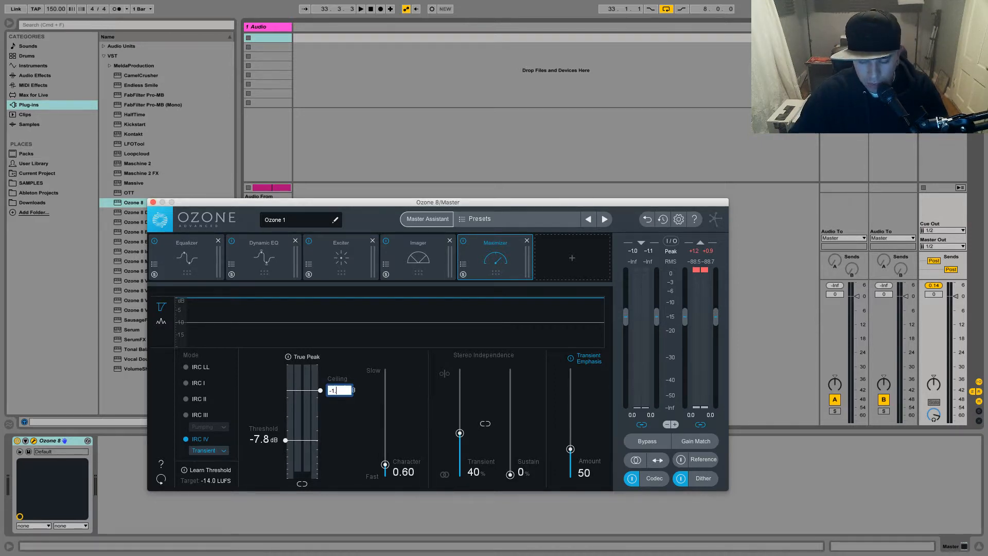
{"action": "type", "text": "5"}
{"action": "key", "text": "Return"}
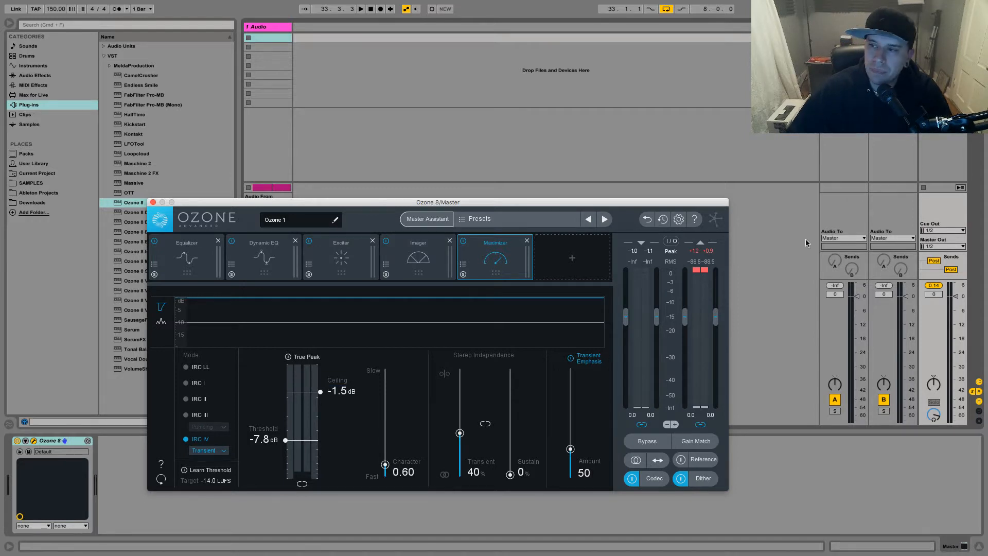
{"action": "left_click", "coordinate": [934, 286]}
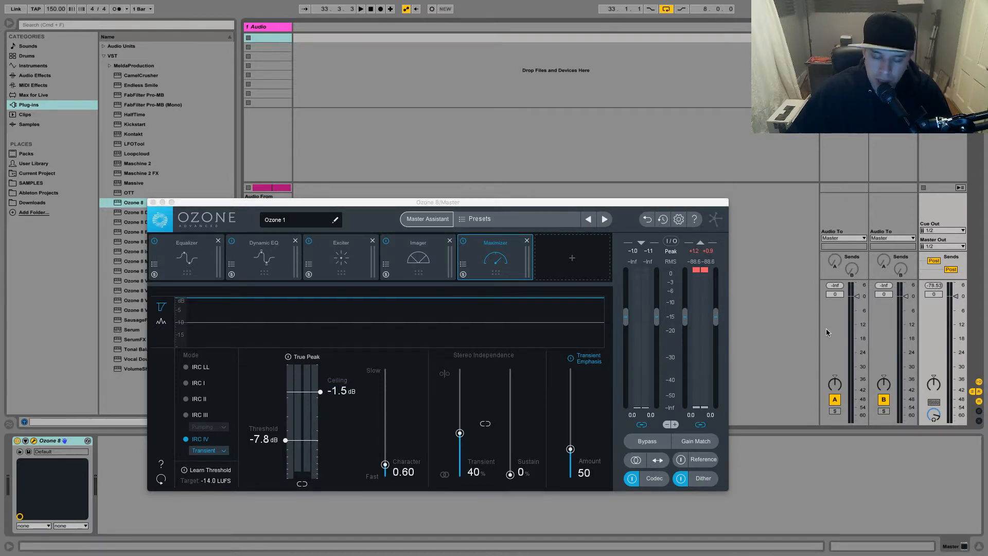
{"action": "key", "text": "space"}
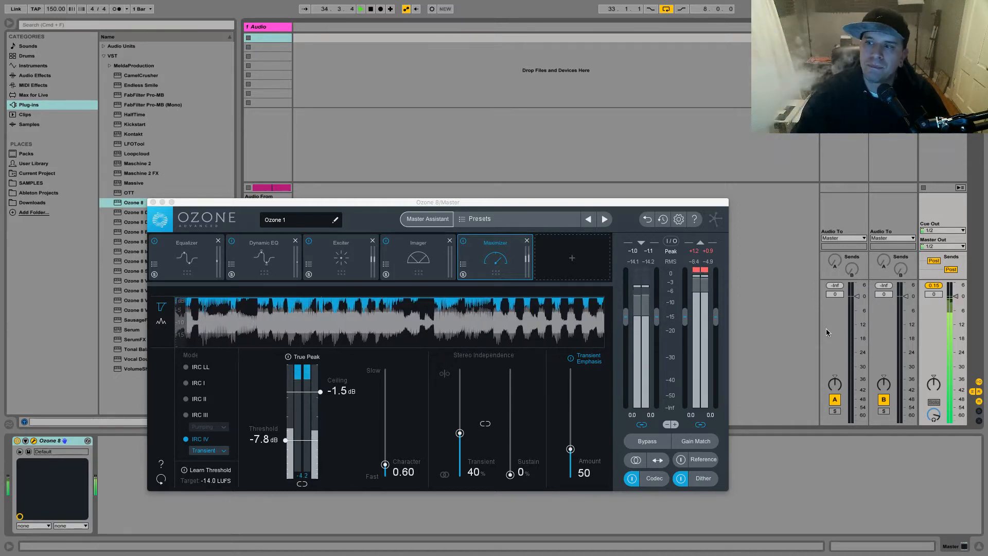
{"action": "key", "text": "space"}
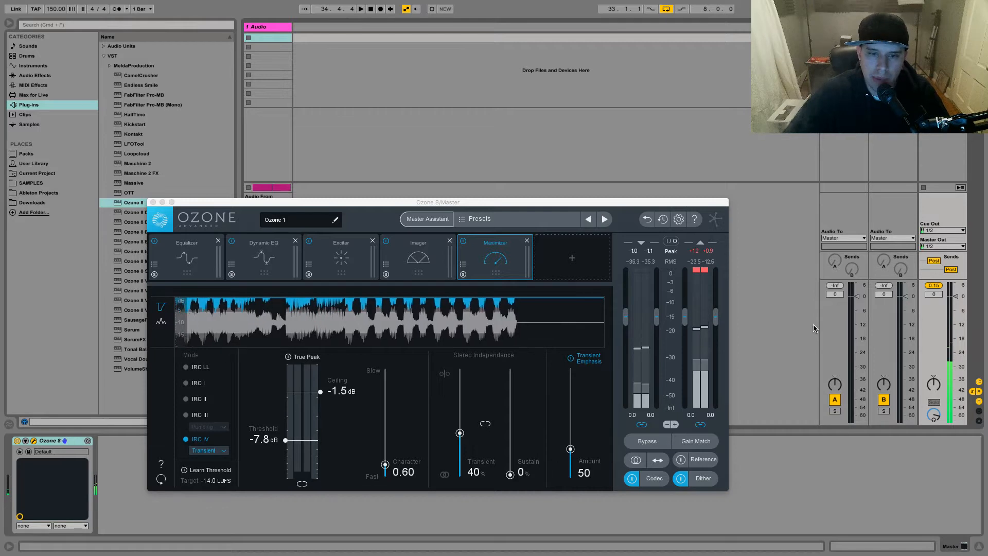
Step: Set the Maximizer's ceiling to -1.6 dB and play the loop with the Master peak readout reset to check for clipping
{"action": "left_click", "coordinate": [339, 396]}
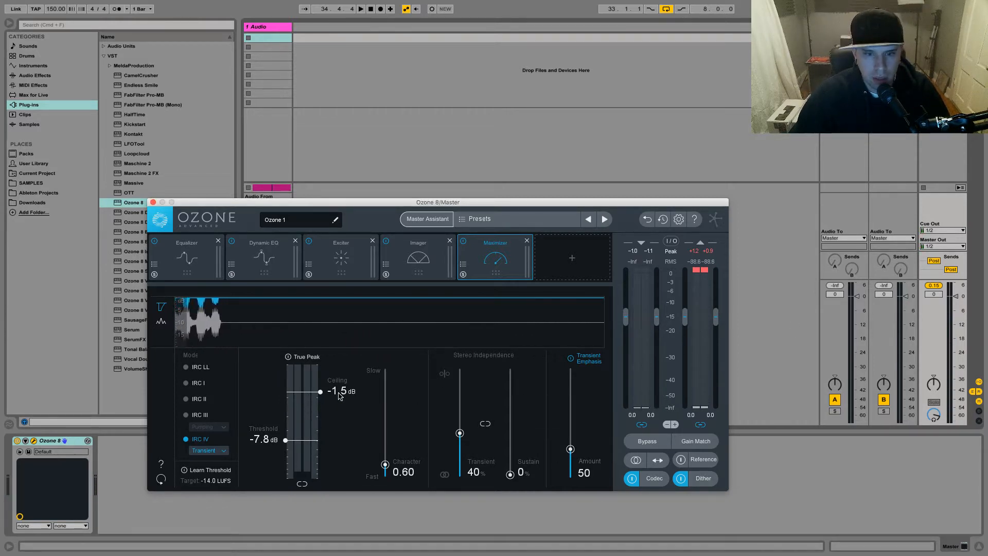
{"action": "double_click", "coordinate": [337, 391]}
{"action": "type", "text": "-"}
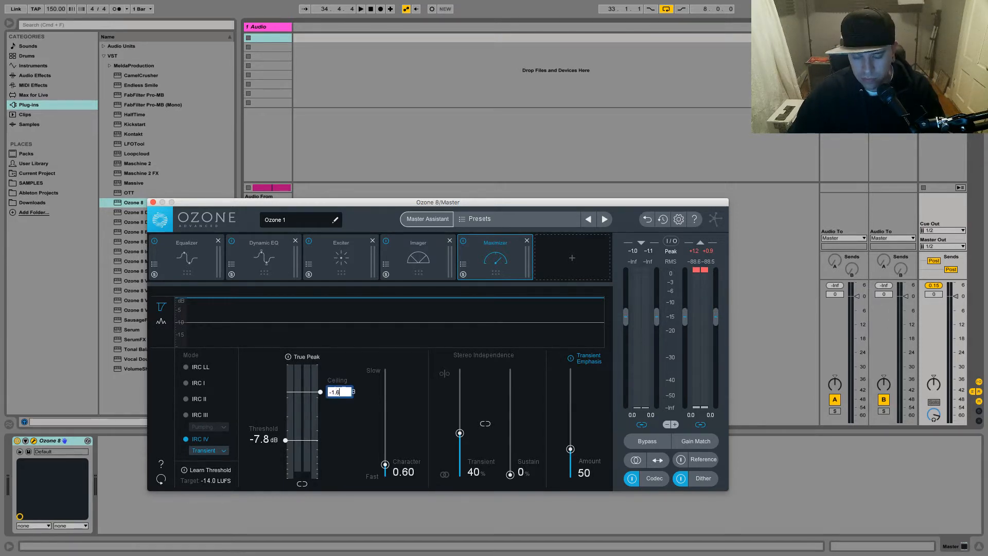
{"action": "type", "text": "1.6"}
{"action": "key", "text": "Return"}
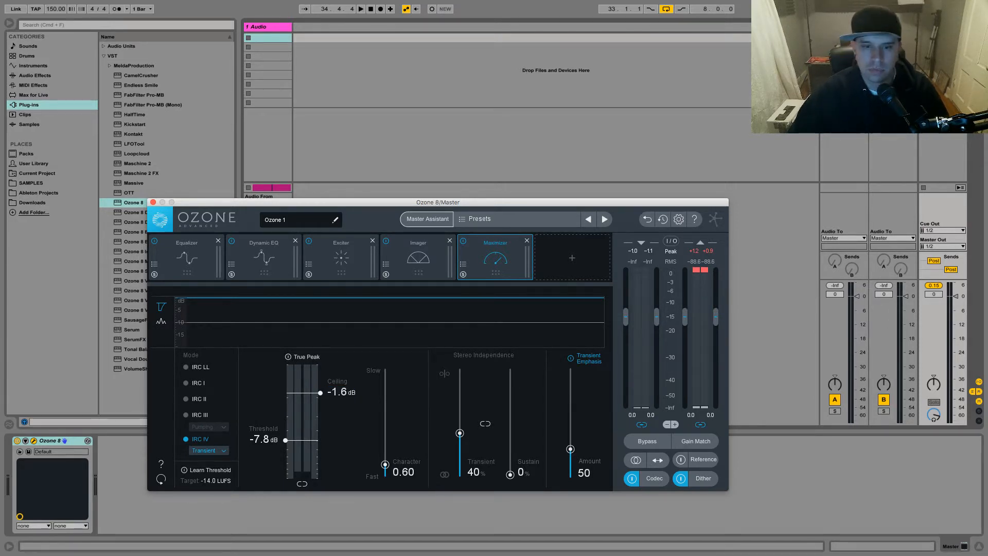
{"action": "left_click", "coordinate": [929, 286]}
{"action": "left_click", "coordinate": [480, 202]}
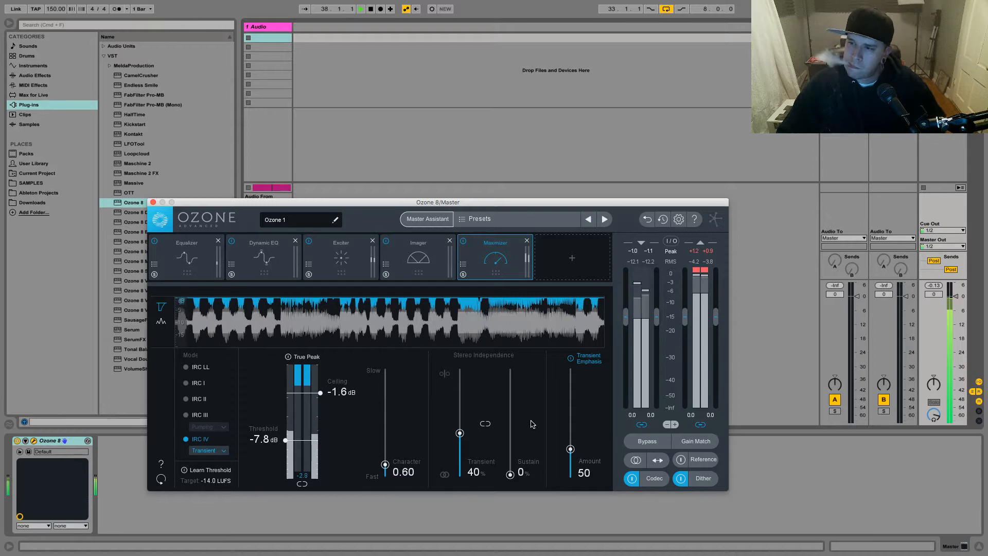
{"action": "key", "text": "space"}
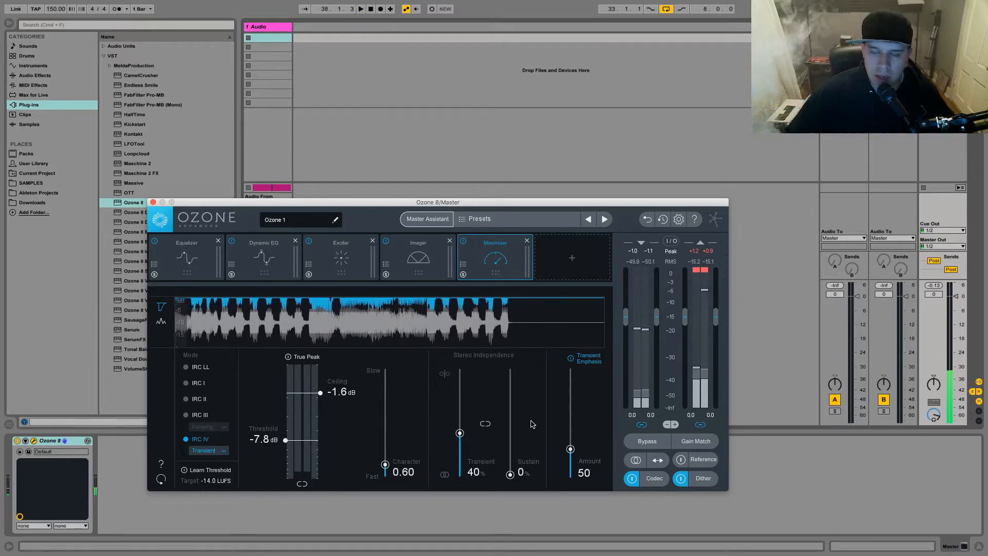
Step: Close the Ozone window and select the loop brace over bars 33 to 41 in the Arrangement view
{"action": "left_click_drag", "start_coordinate": [454, 202], "coordinate": [492, 113]}
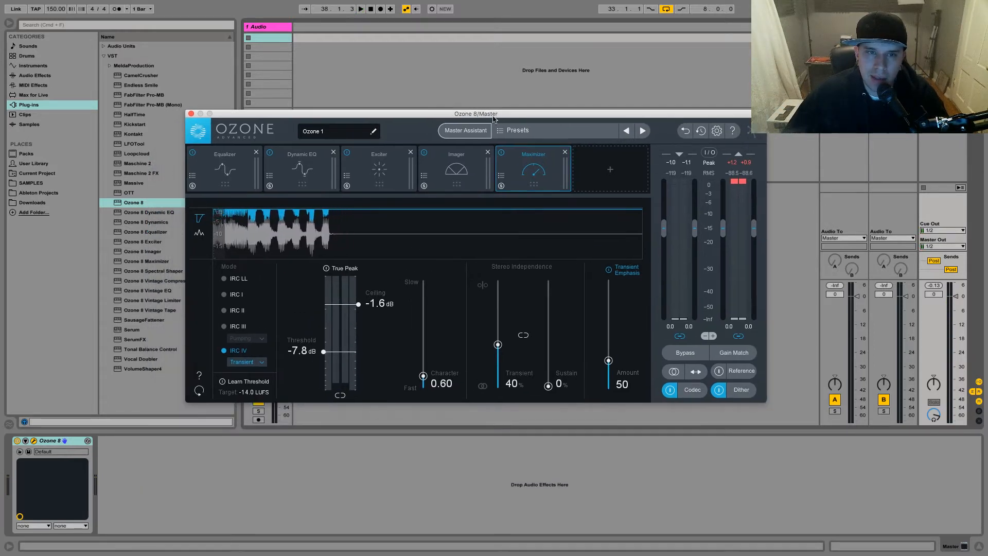
{"action": "left_click", "coordinate": [188, 113]}
{"action": "key", "text": "Tab"}
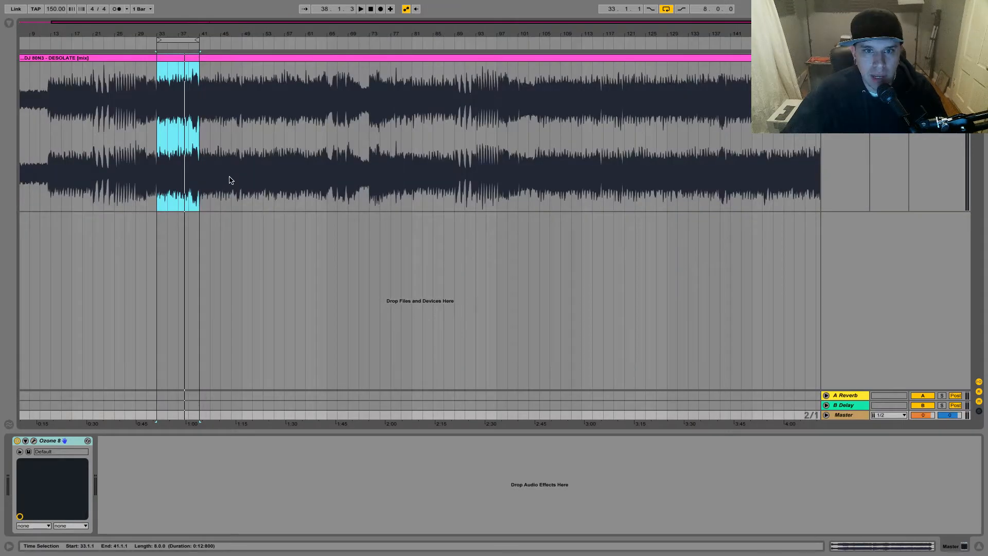
{"action": "left_click", "coordinate": [175, 39]}
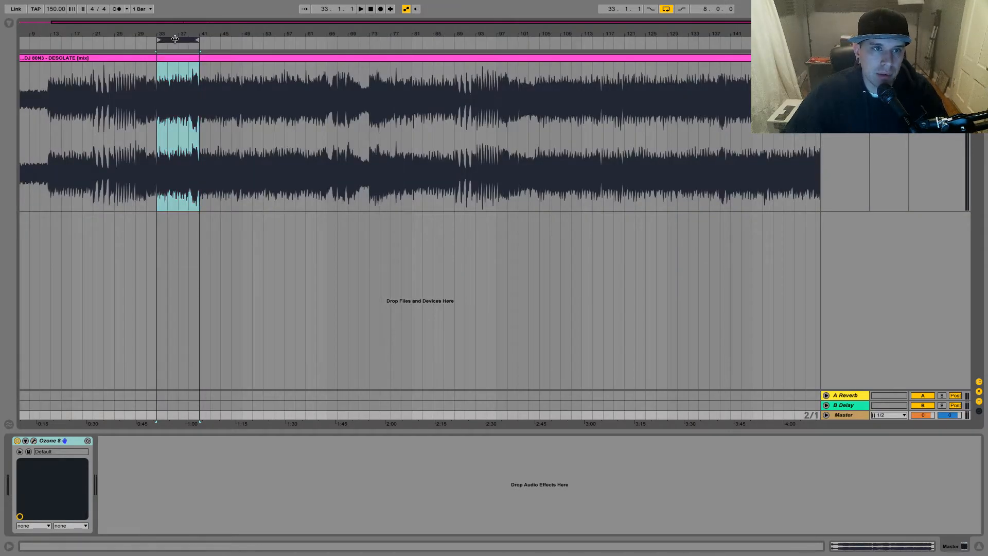
Step: Turn off Codec in the Master track's Ozone 8 and close the plug-in window
{"action": "left_click", "coordinate": [34, 440]}
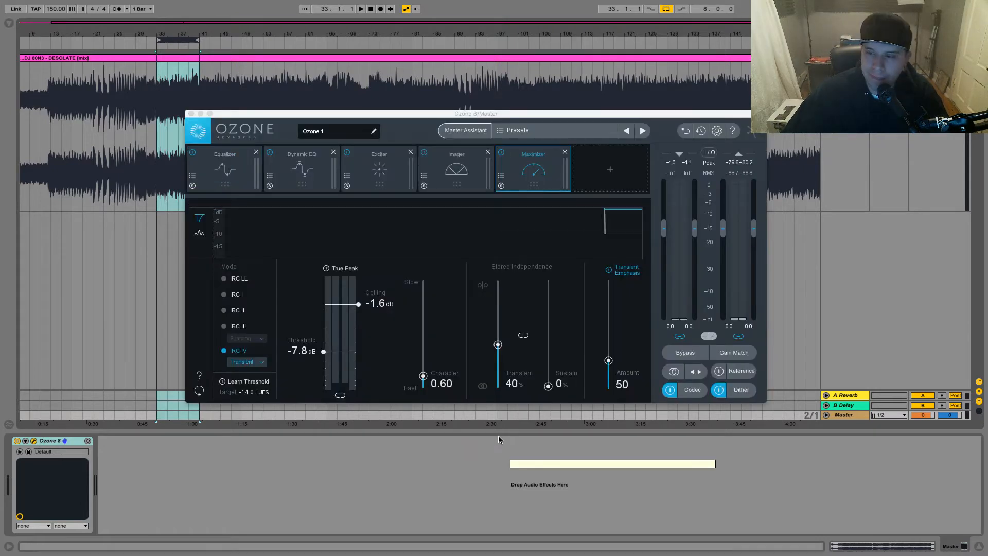
{"action": "left_click", "coordinate": [670, 390]}
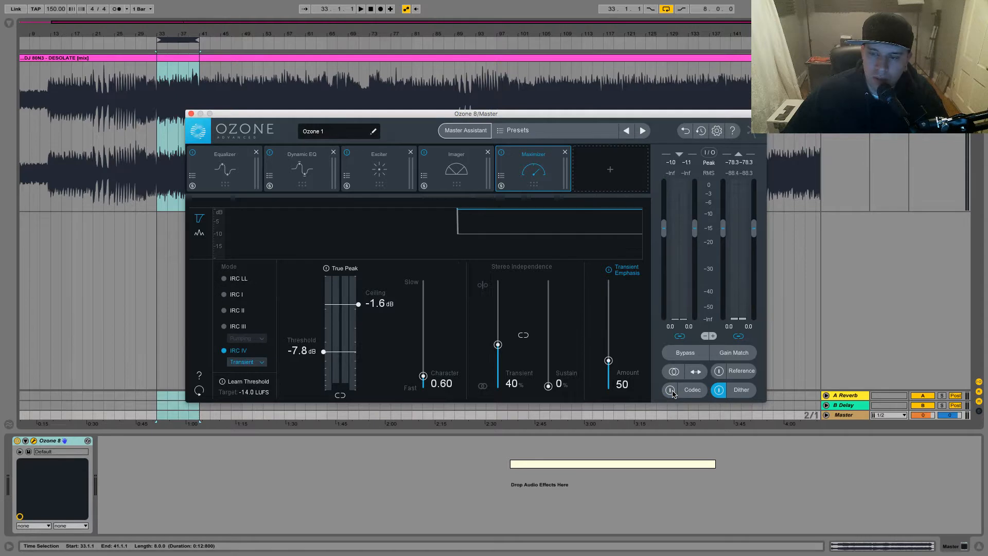
{"action": "left_click_drag", "start_coordinate": [564, 113], "coordinate": [521, 158]}
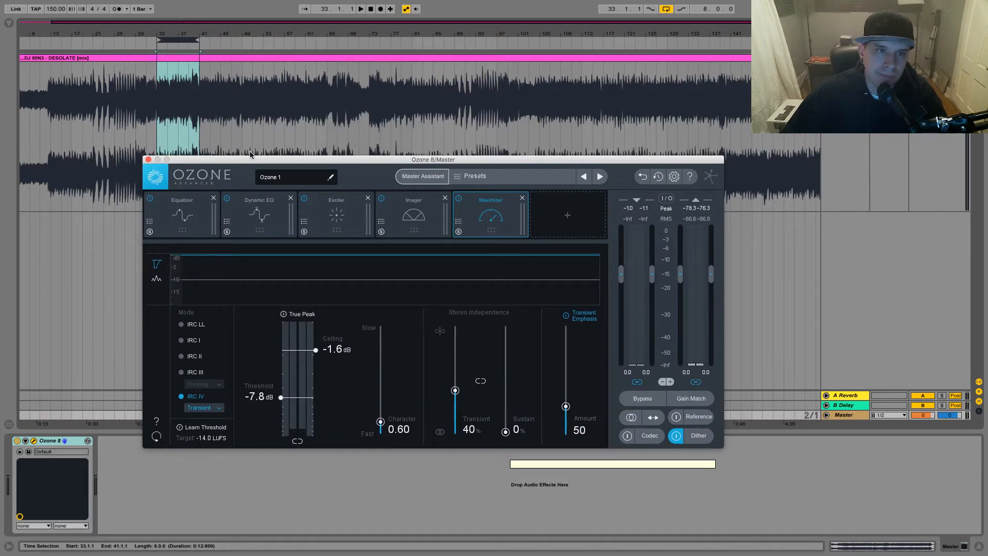
{"action": "left_click", "coordinate": [148, 160]}
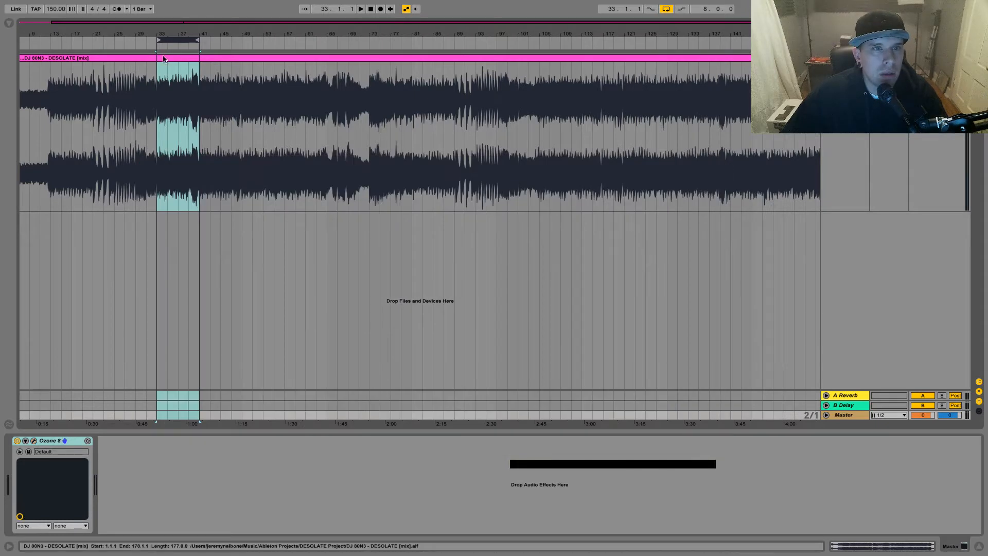
Step: Set the loop region to span the entire DESOLATE mix clip and switch looping off
{"action": "left_click", "coordinate": [223, 57]}
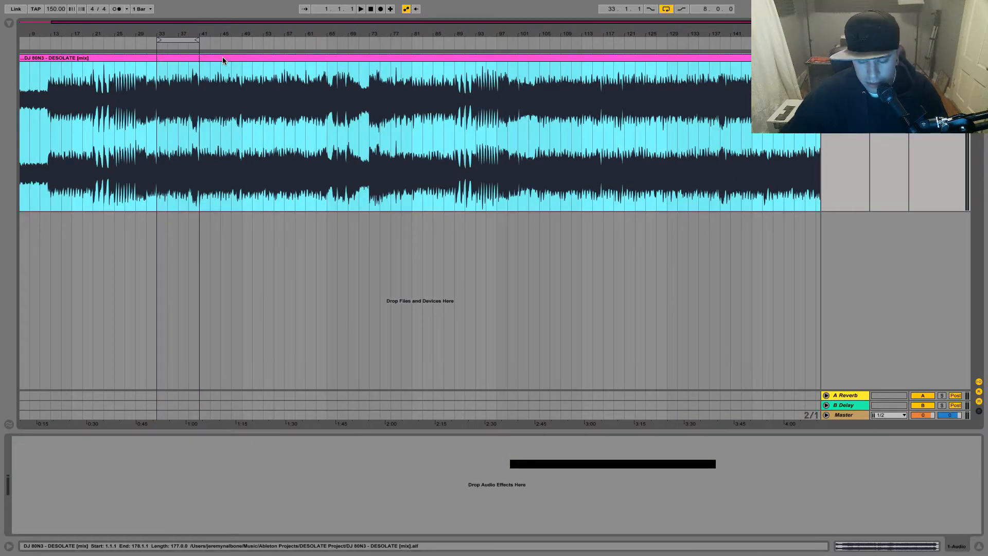
{"action": "key", "text": "super+l"}
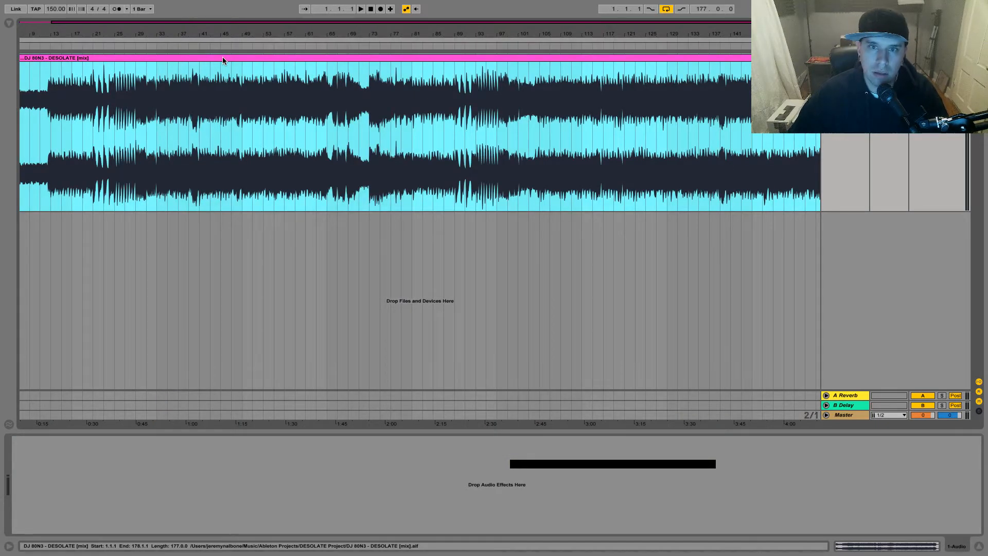
{"action": "double_click", "coordinate": [219, 22]}
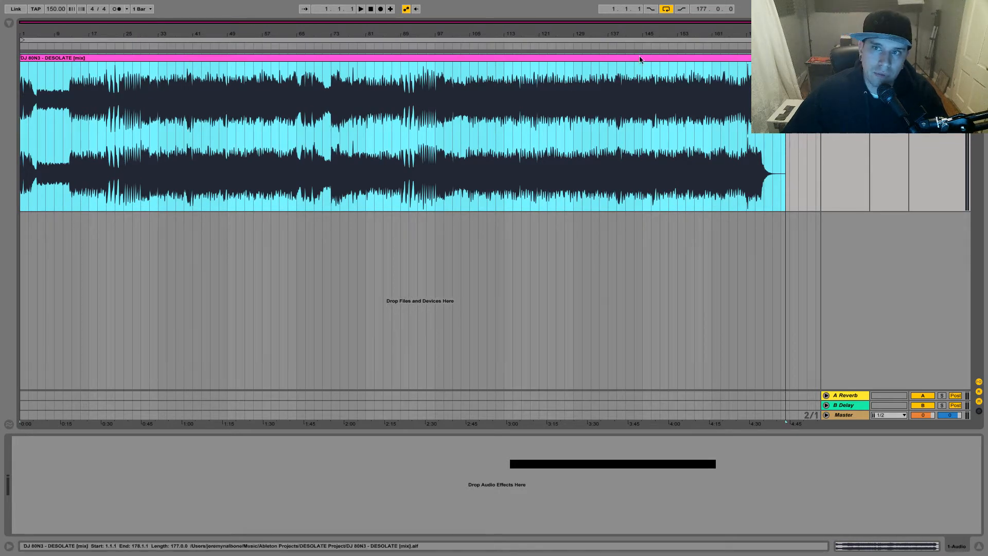
{"action": "left_click", "coordinate": [664, 10]}
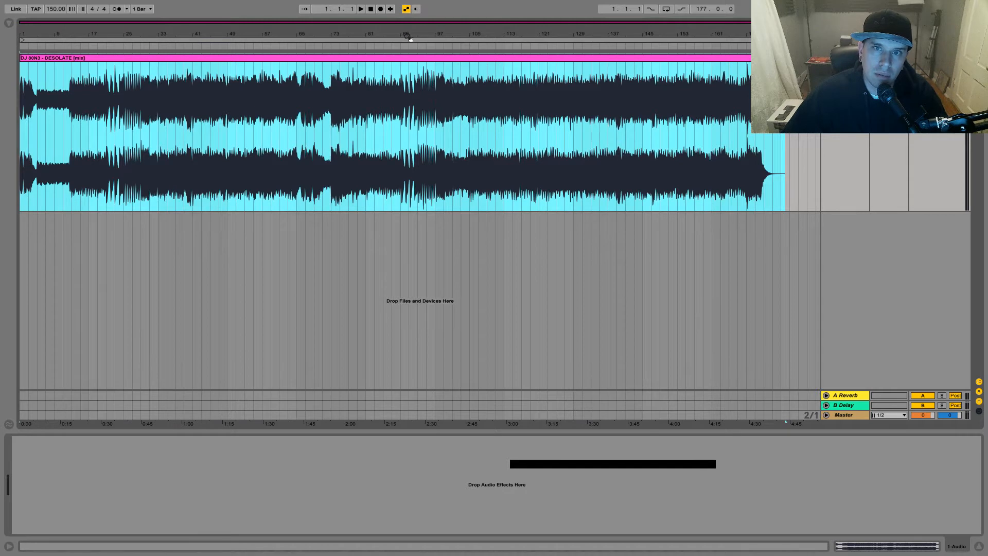
{"action": "key", "text": "super+a"}
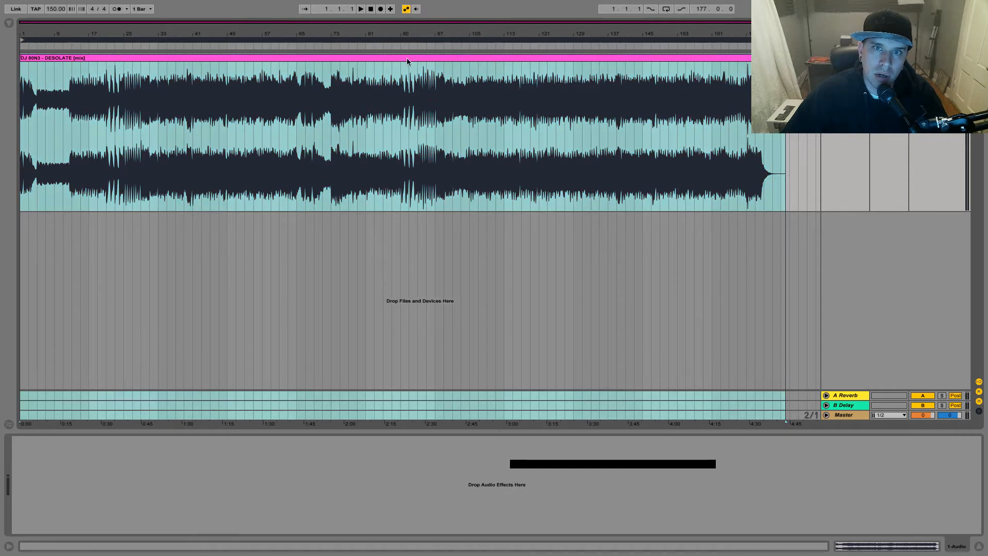
Step: Play the mix from bar 105 and check the Master peak level in the Session view mixer before stopping playback
{"action": "left_click", "coordinate": [470, 131]}
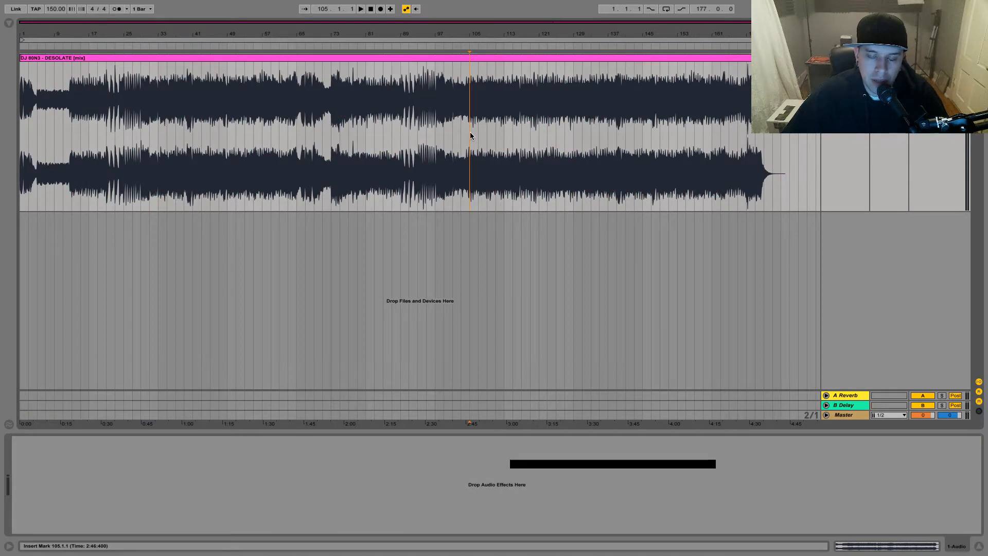
{"action": "key", "text": "space"}
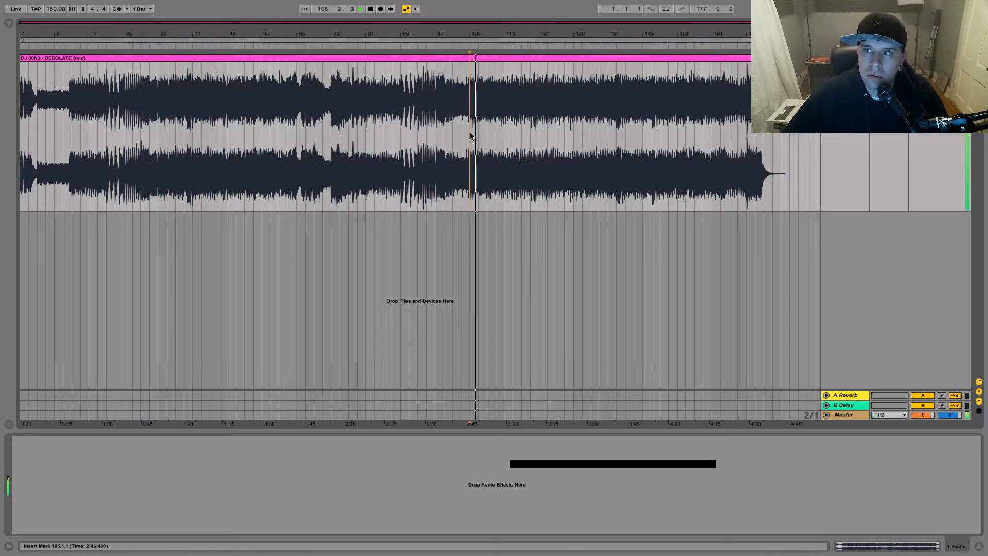
{"action": "key", "text": "Tab"}
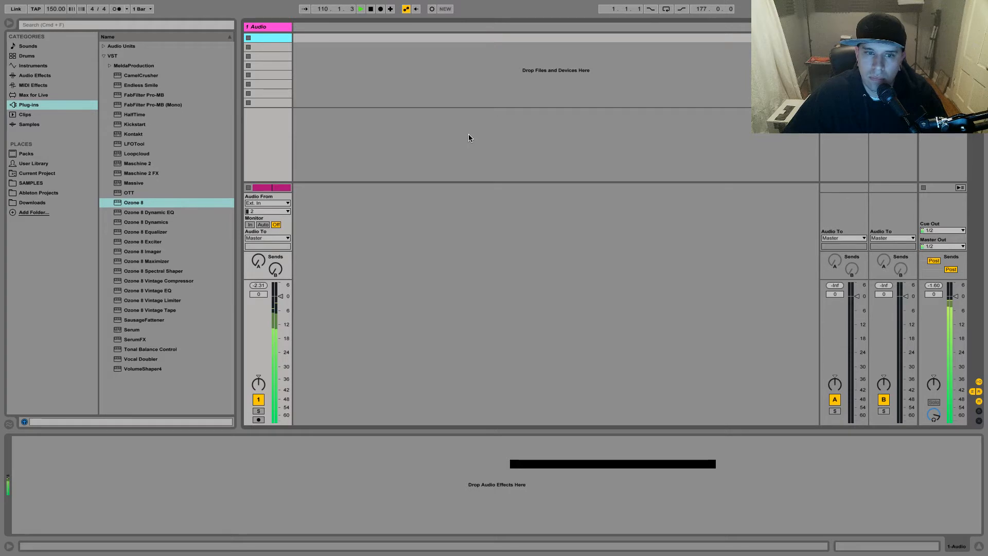
{"action": "key", "text": "Tab"}
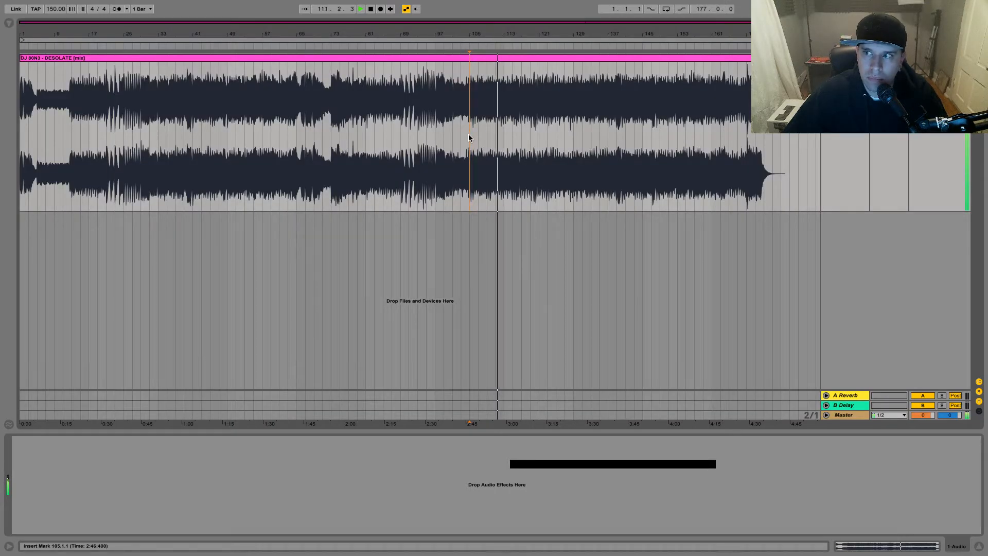
{"action": "key", "text": "Tab"}
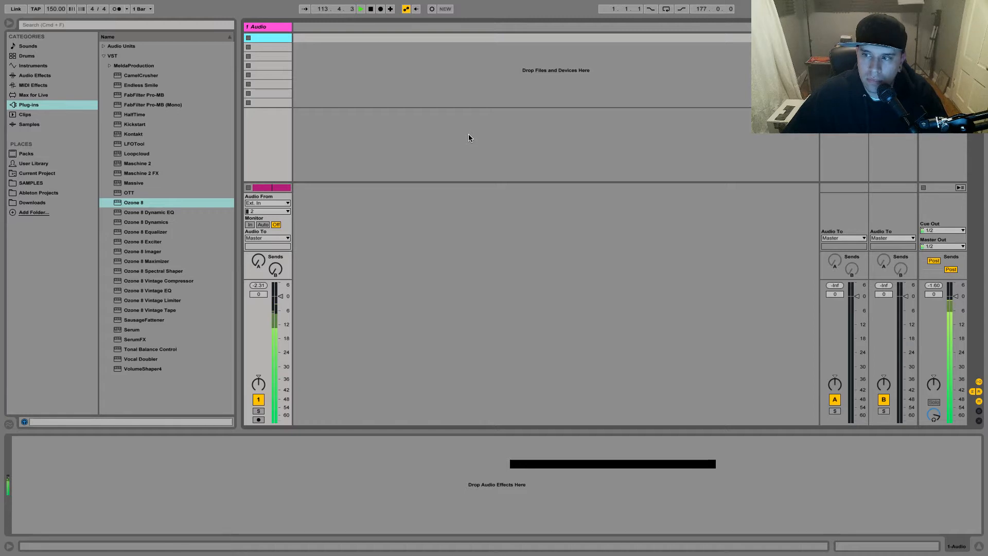
{"action": "key", "text": "Tab"}
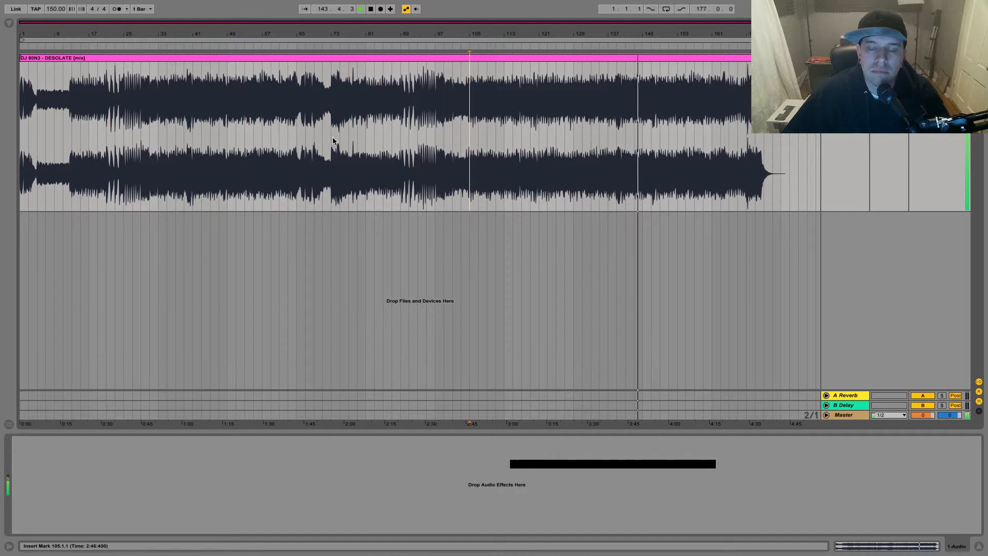
{"action": "key", "text": "space"}
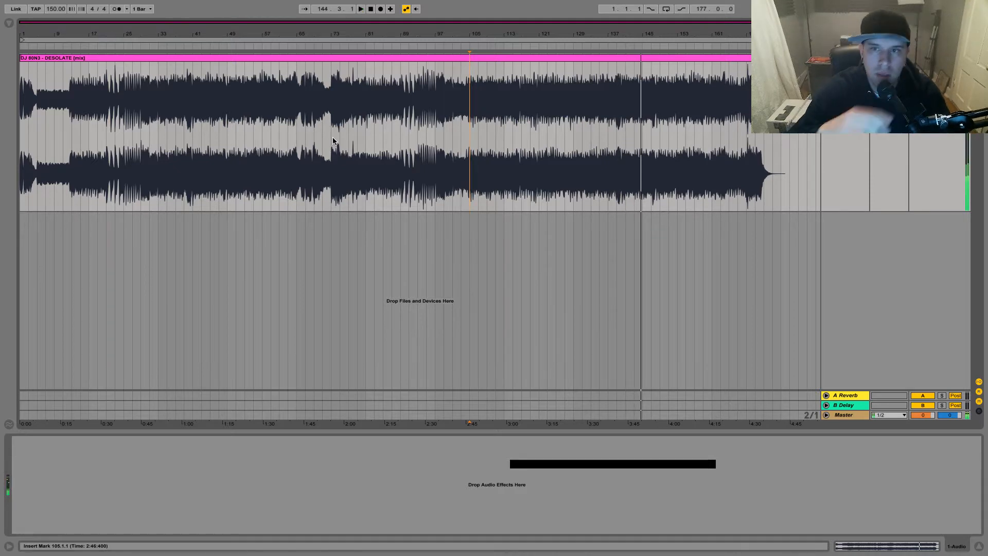
Step: Select the whole arrangement and export the Master output as a 24-bit AIFF at 44100 Hz without dither
{"action": "key", "text": "ctrl+a"}
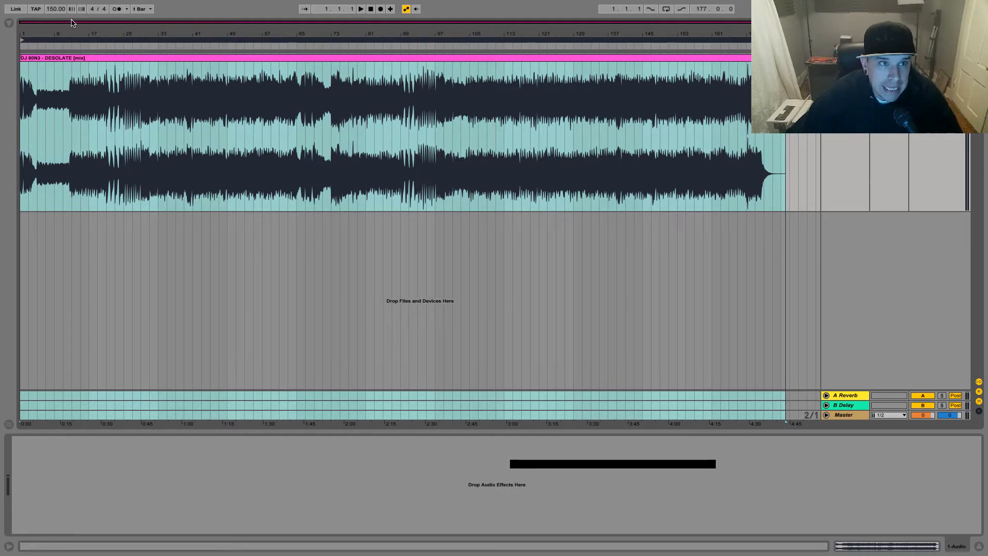
{"action": "left_click", "coordinate": [58, 6]}
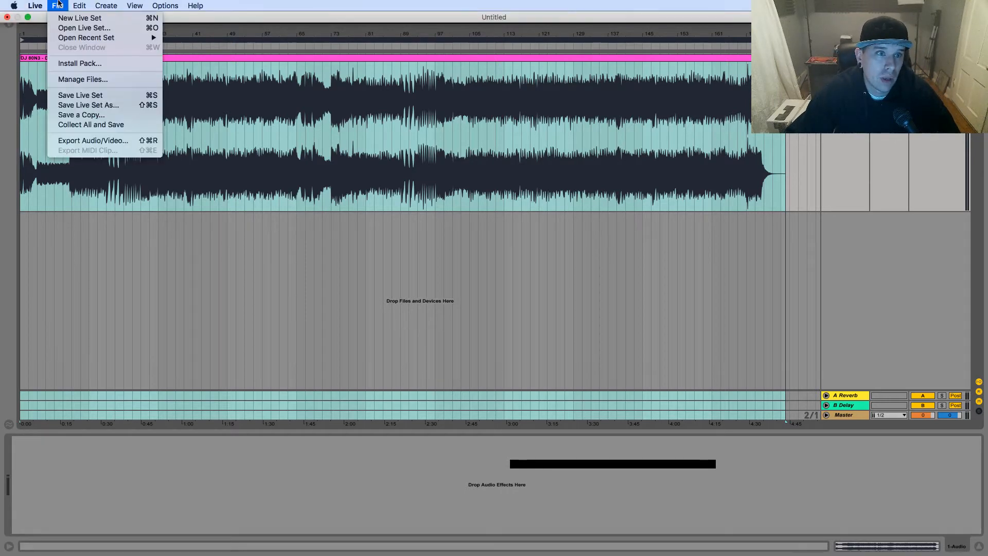
{"action": "left_click", "coordinate": [91, 141]}
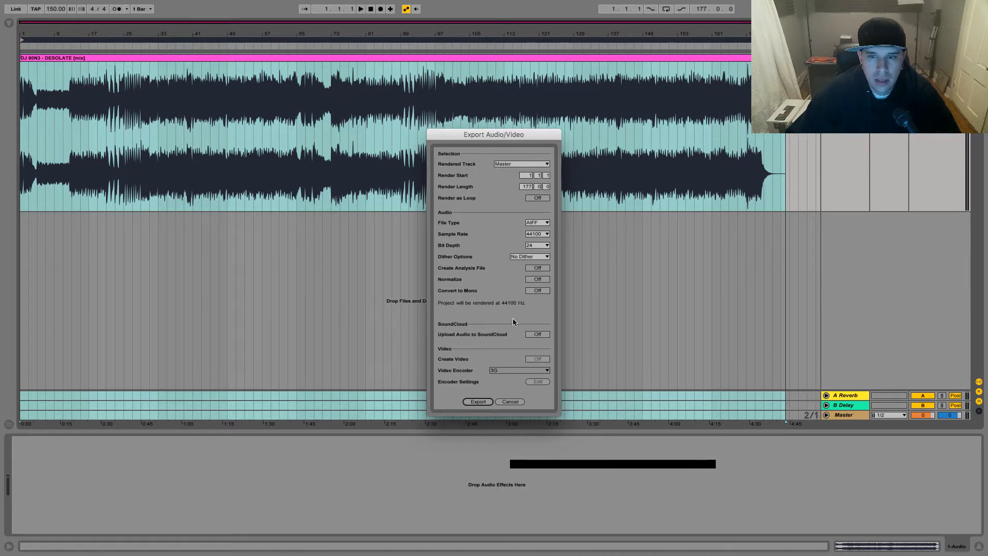
{"action": "left_click", "coordinate": [478, 401]}
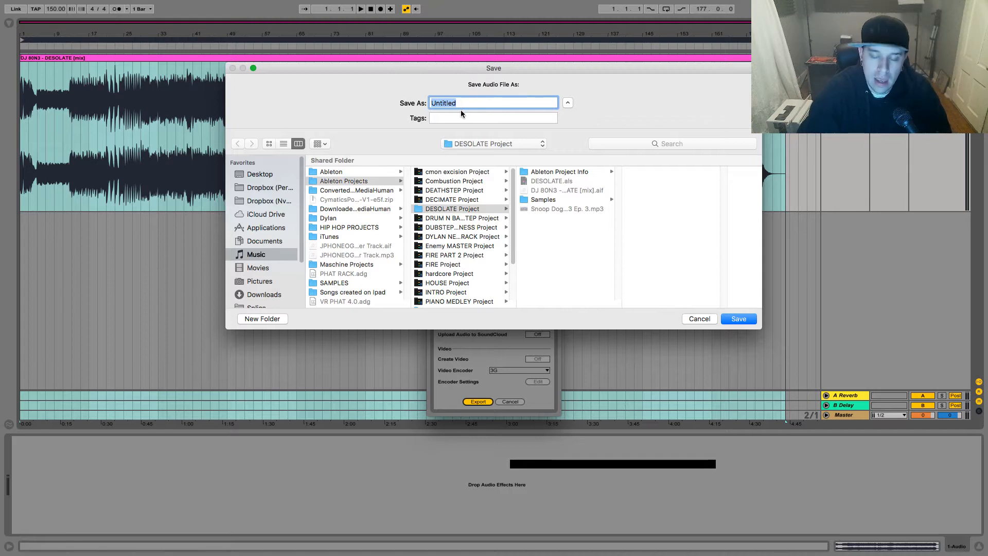
Step: Name the exported file "DJ 80N3 - DESOLATE [MASTER]" and save it in the DESOLATE Project folder
{"action": "type", "text": "DJ 80N"}
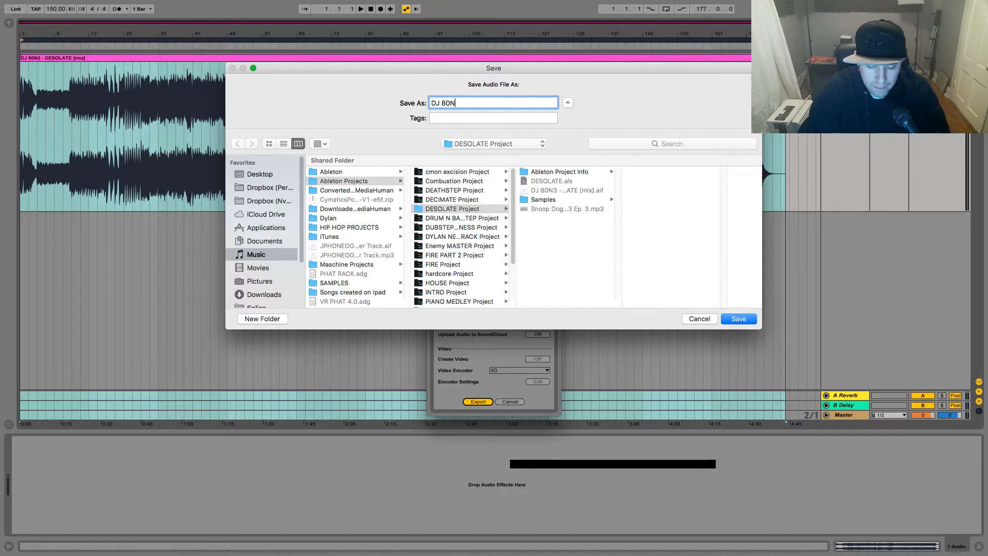
{"action": "type", "text": "3 - "}
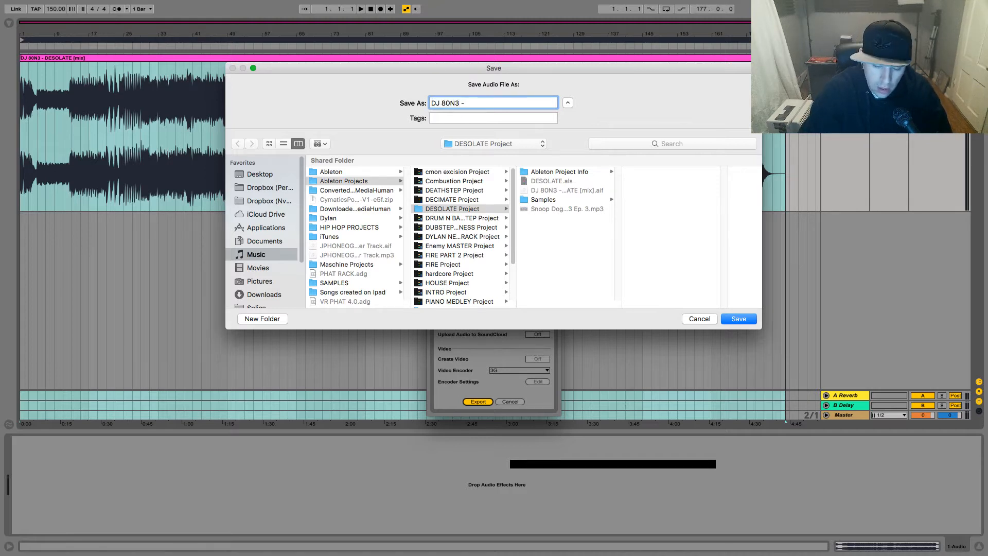
{"action": "type", "text": "[MASTER]"}
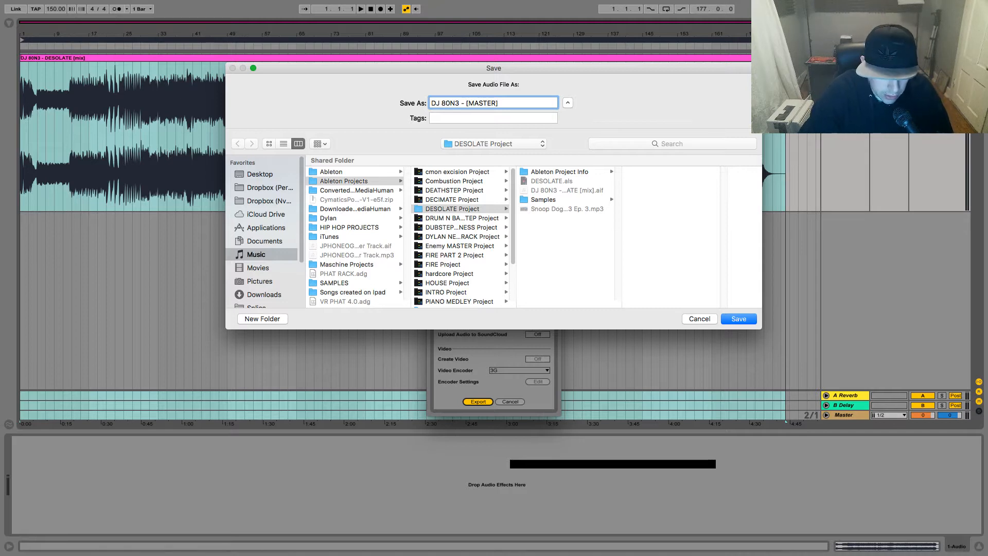
{"action": "type", "text": "DESOLATA"}
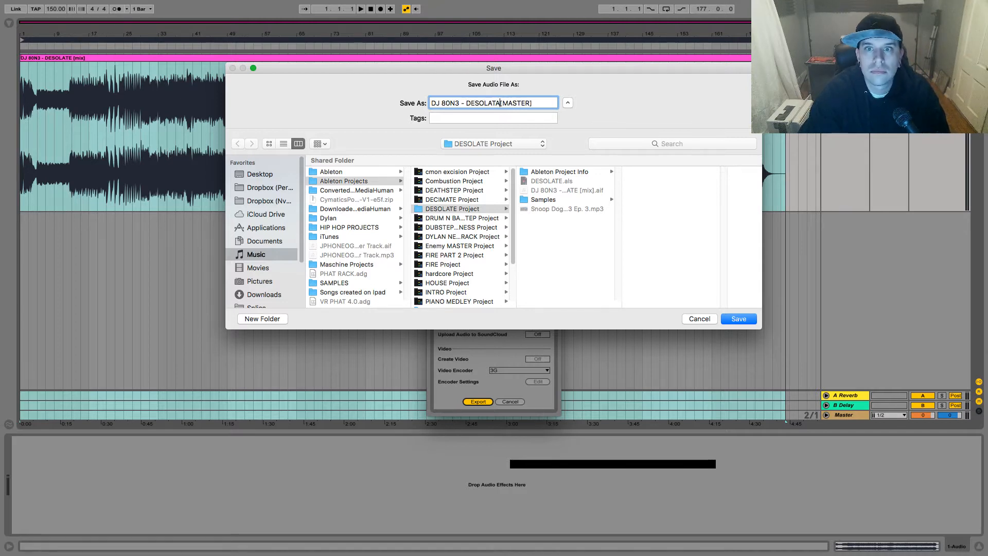
{"action": "key", "text": "BackSpace"}
{"action": "key", "text": "BackSpace"}
{"action": "type", "text": "TE"}
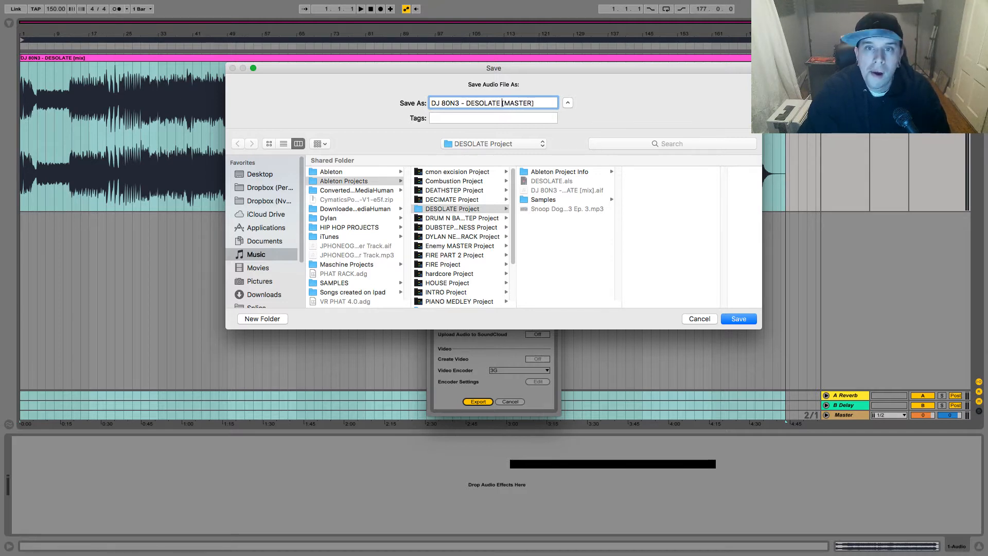
{"action": "left_click", "coordinate": [732, 320]}
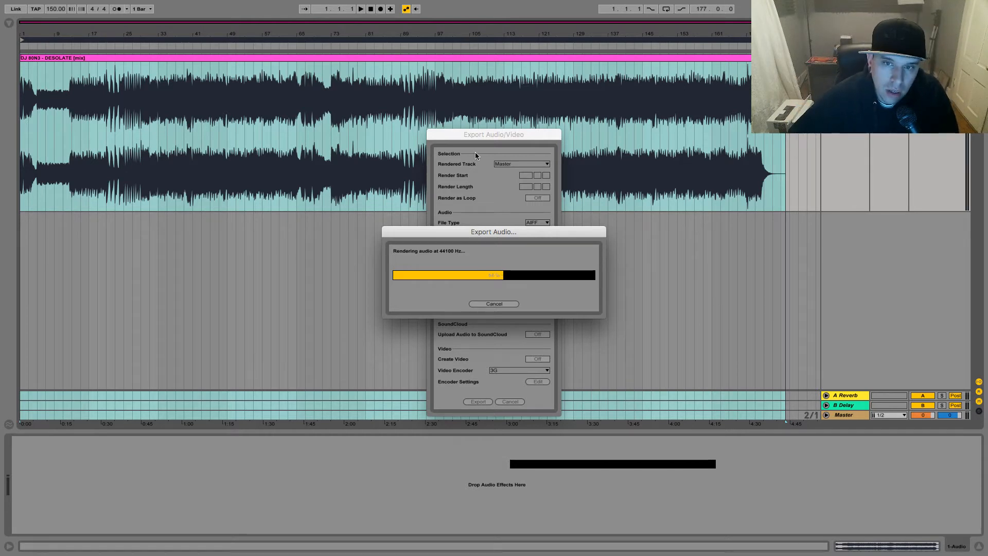
Step: Take the Live window out of full screen, minimise it and move the OBS window aside on the desktop
{"action": "mouse_move", "coordinate": [28, 6]}
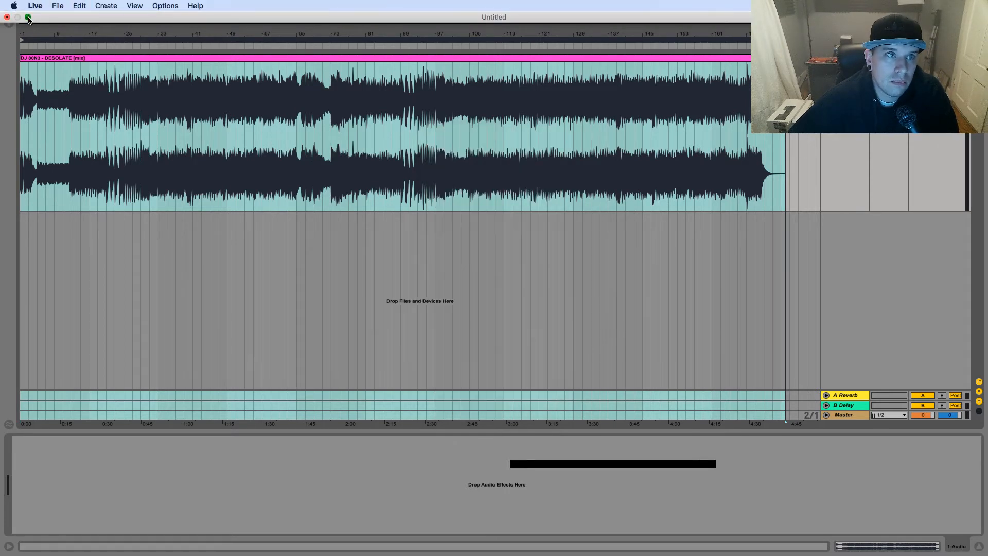
{"action": "left_click", "coordinate": [28, 18]}
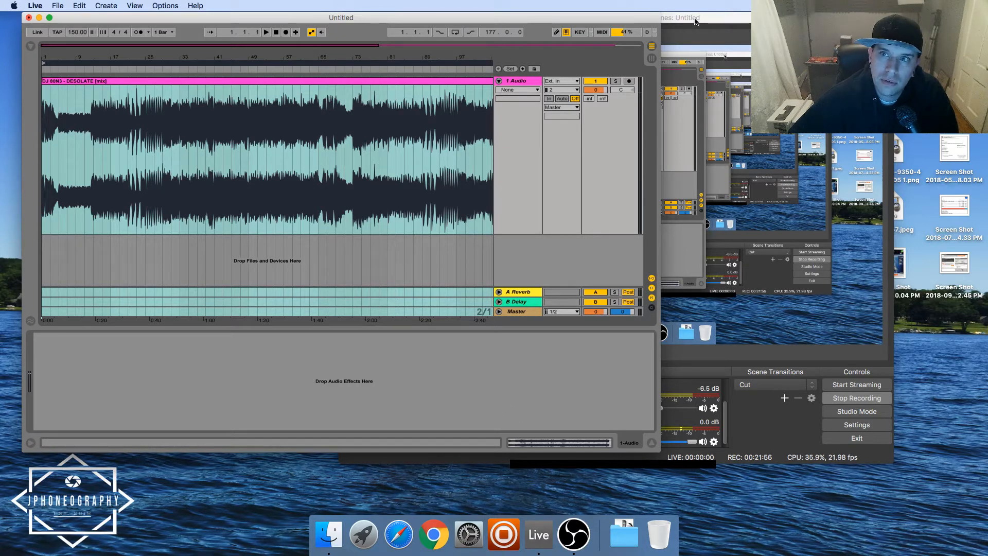
{"action": "left_click", "coordinate": [348, 165]}
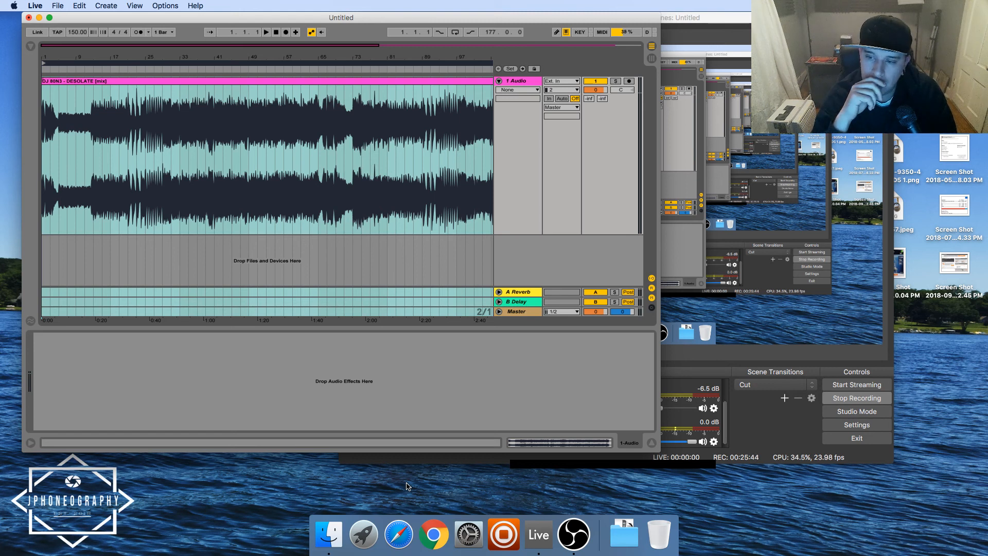
{"action": "left_click", "coordinate": [40, 19]}
{"action": "left_click_drag", "start_coordinate": [439, 17], "coordinate": [292, 12]}
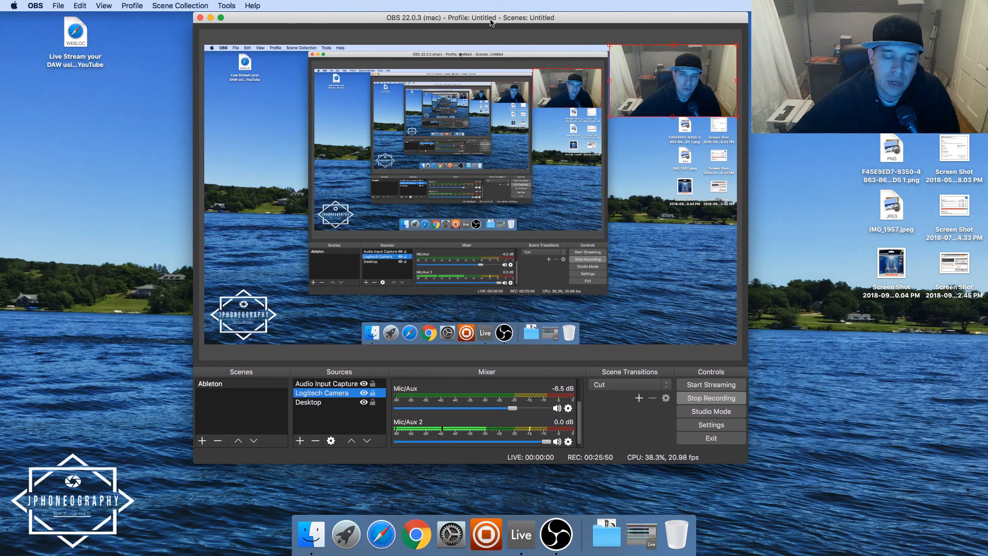